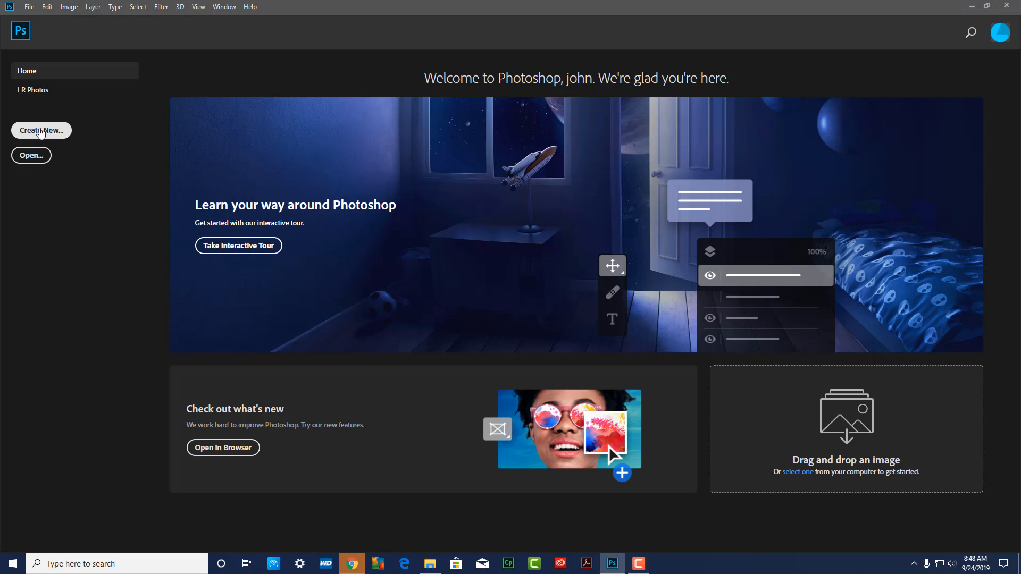
- Create a new document from the Web Large preset, 1920 x 1080 px at 72 ppi, with an artboard
click(41, 130)
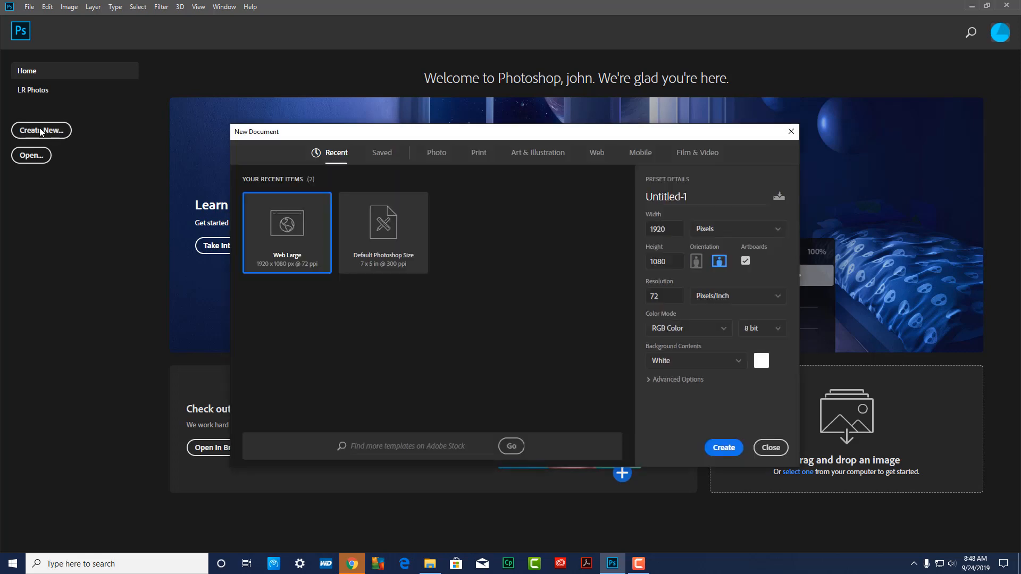
click(595, 155)
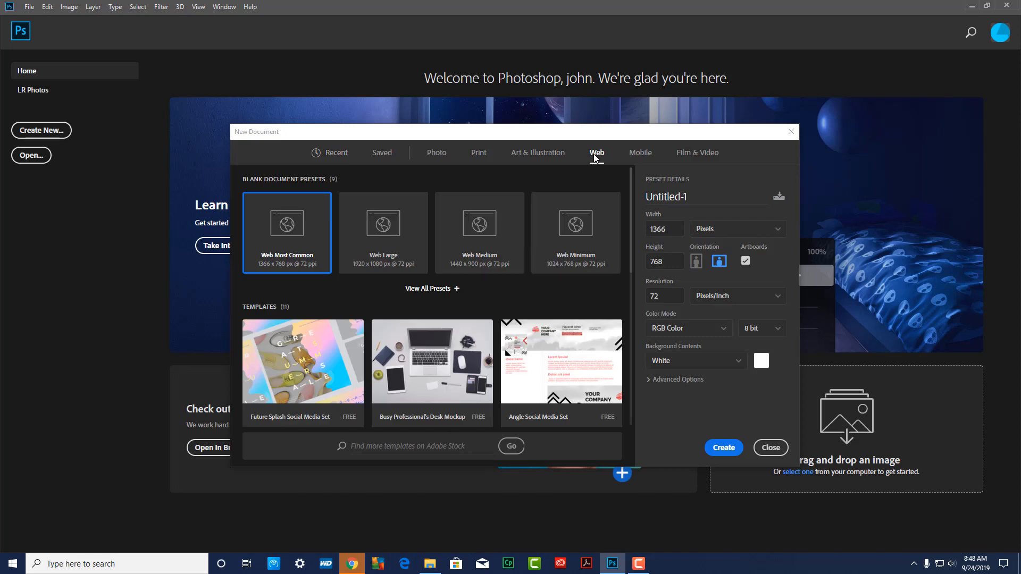
click(437, 289)
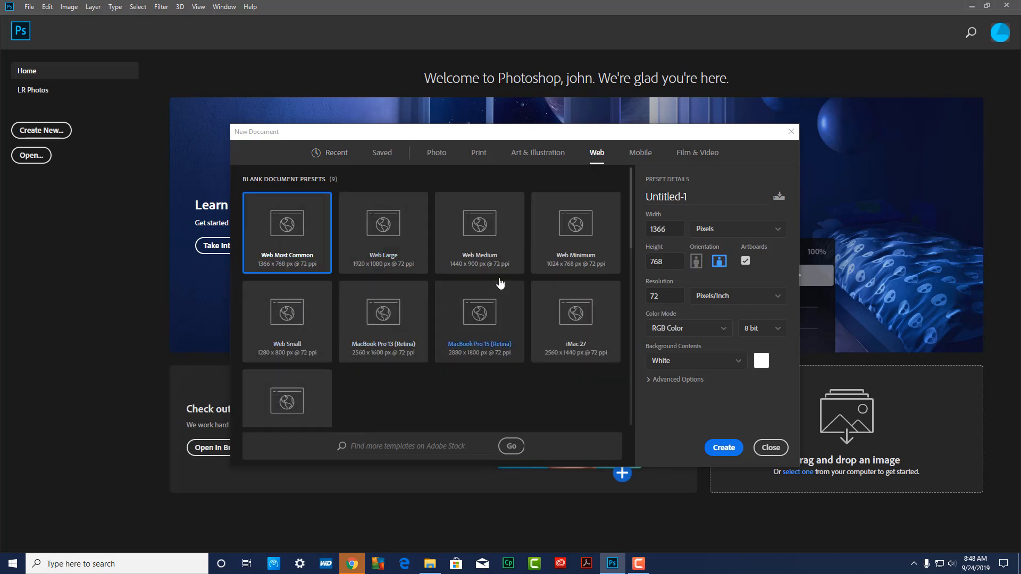
click(392, 255)
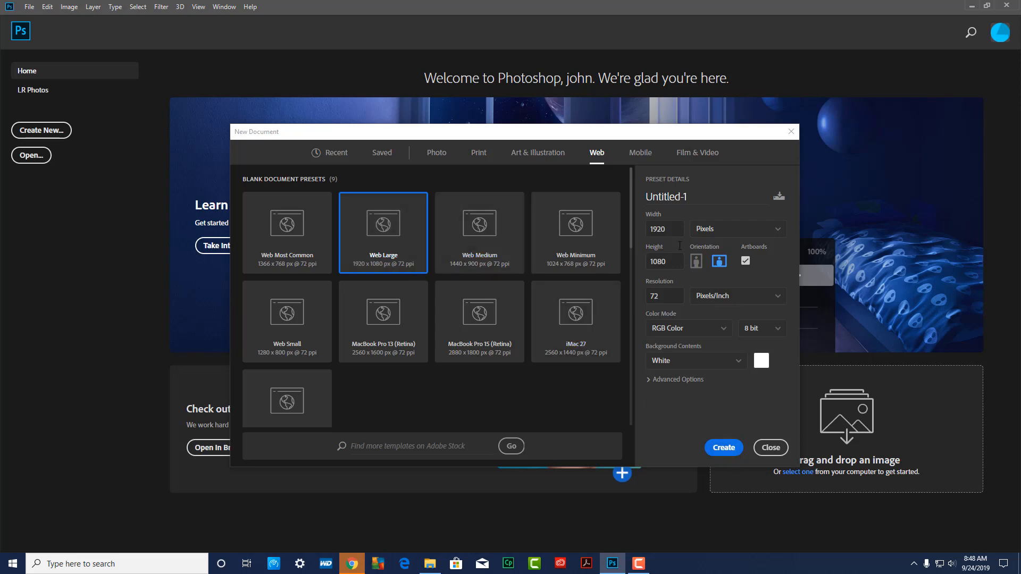
click(725, 448)
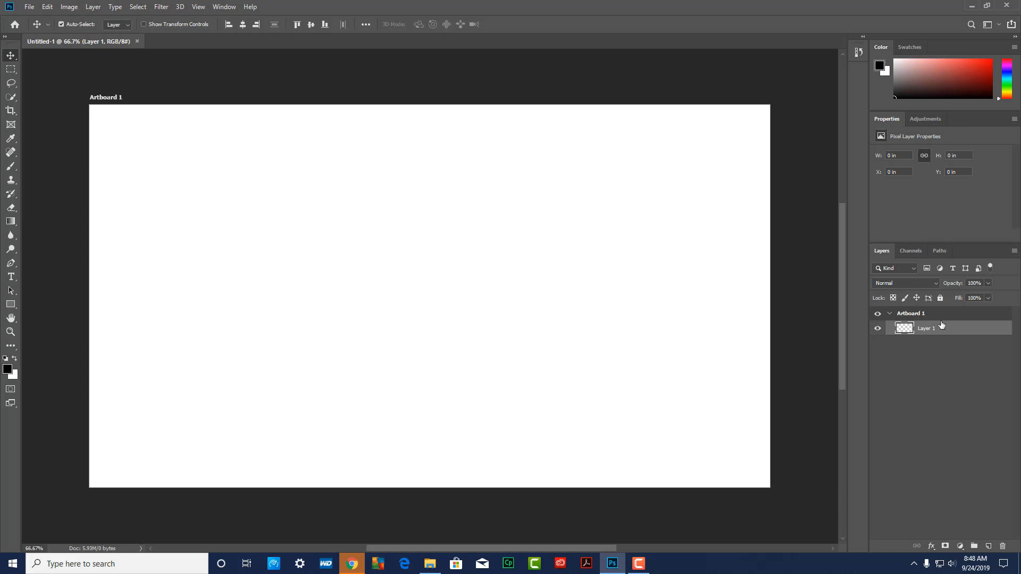
- Rename the artboard as Main Page
double_click(919, 314)
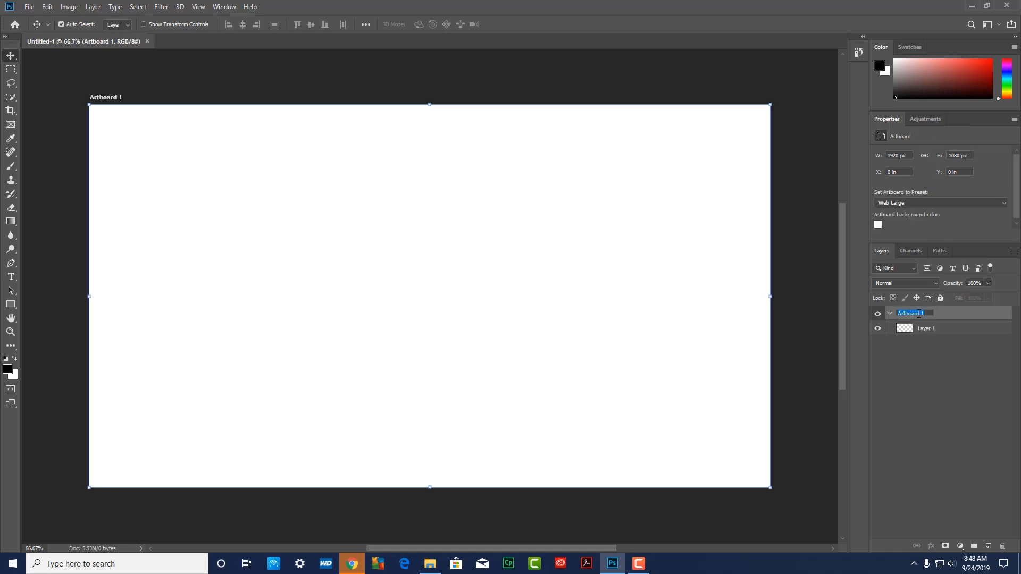
text(Main Page)
click(920, 354)
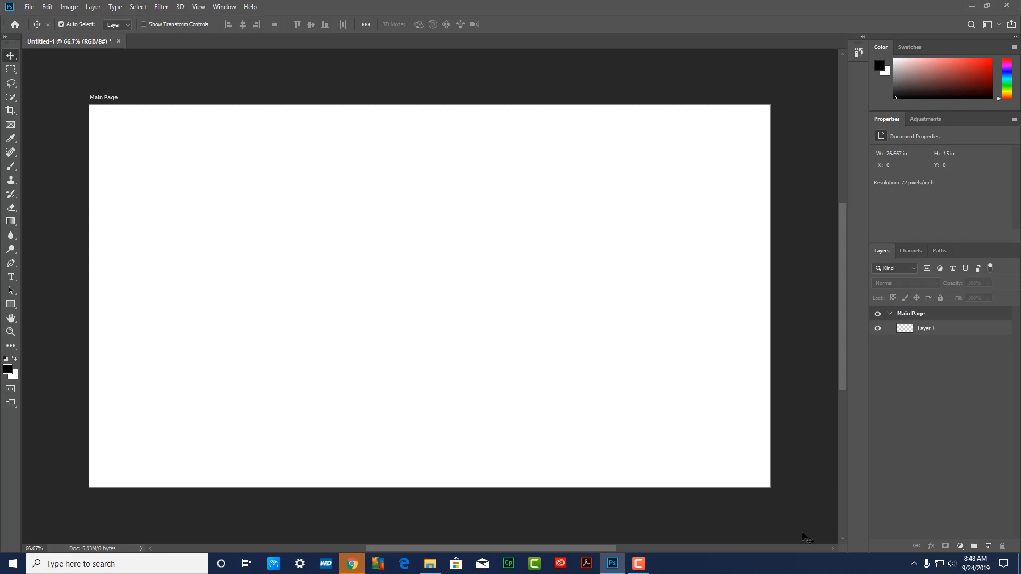
click(639, 564)
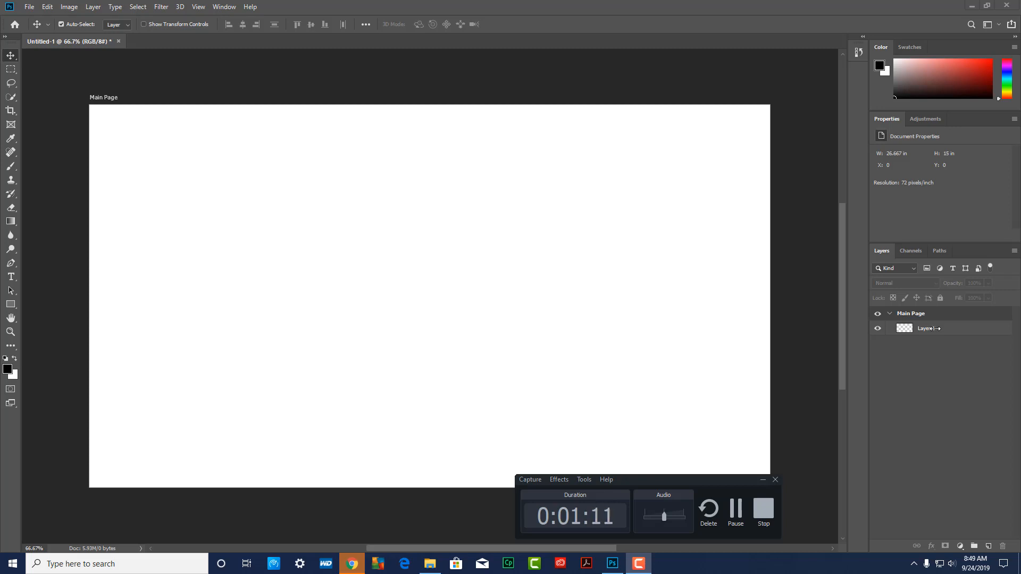
click(45, 9)
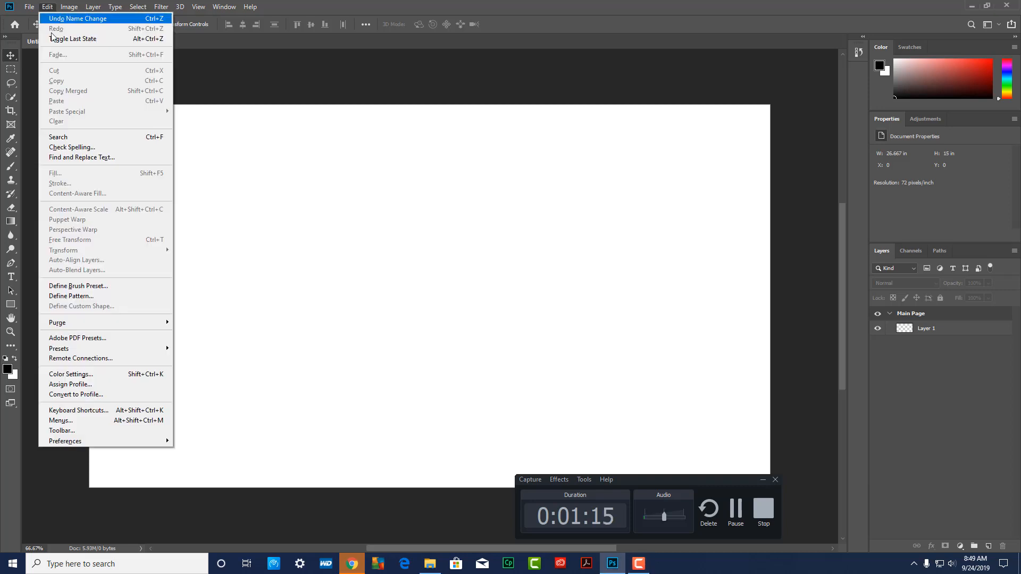
- Rename the Main Page artboard's empty pixel layer as back
click(929, 329)
double_click(927, 328)
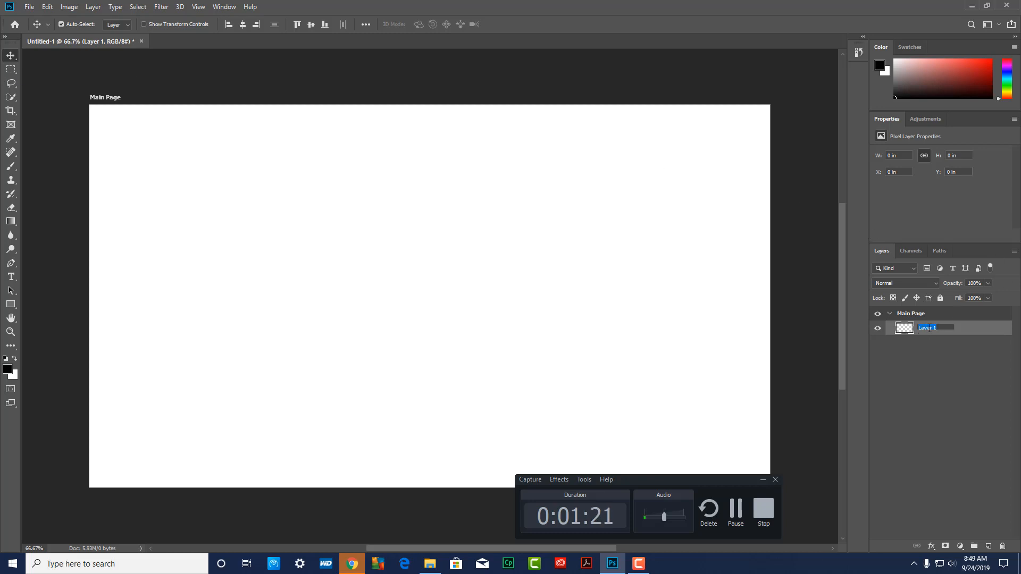
text(back)
click(947, 378)
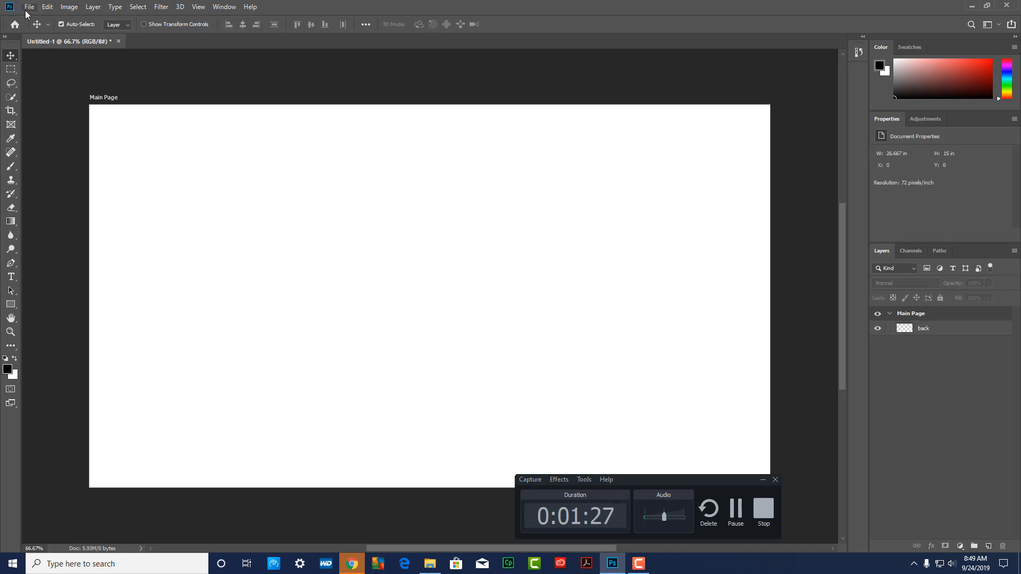
- Fill the back layer with the black foreground color in Normal mode at 100% opacity
click(959, 330)
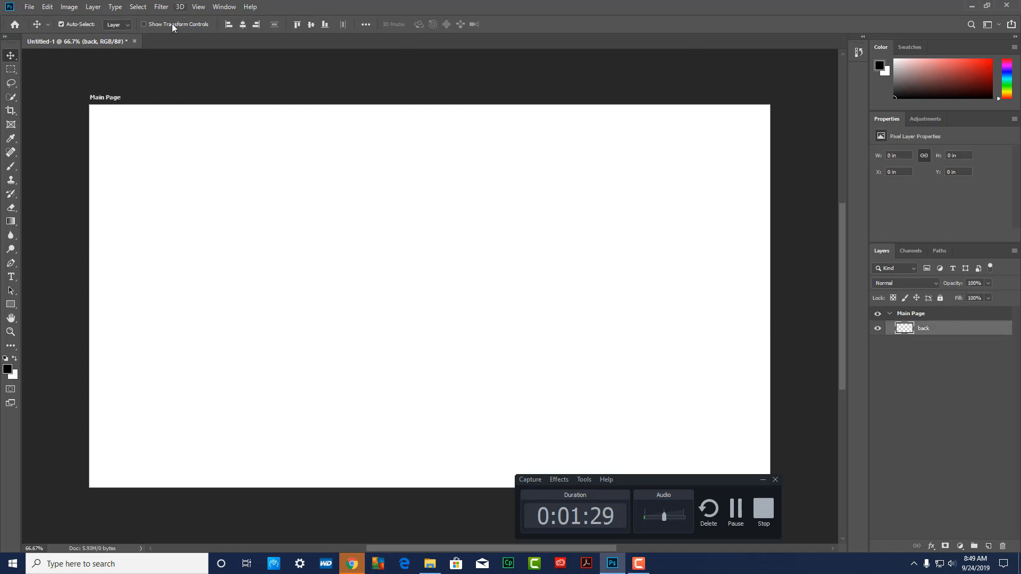
click(29, 7)
mouse_move(47, 7)
click(73, 175)
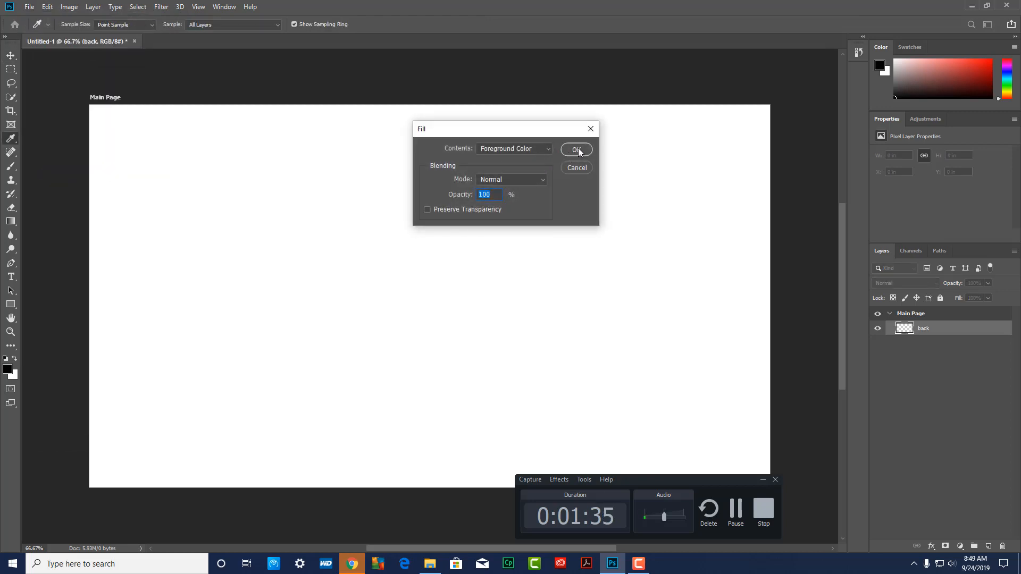
click(578, 149)
key(v)
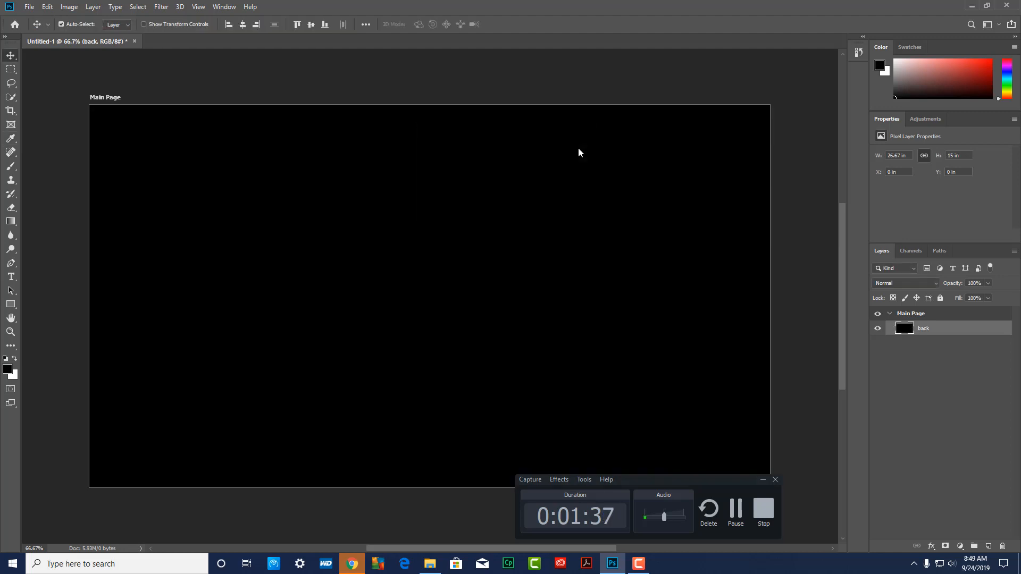
- Apply a Color Overlay effect to the back layer using the dusty red color #9a6a6a
click(935, 551)
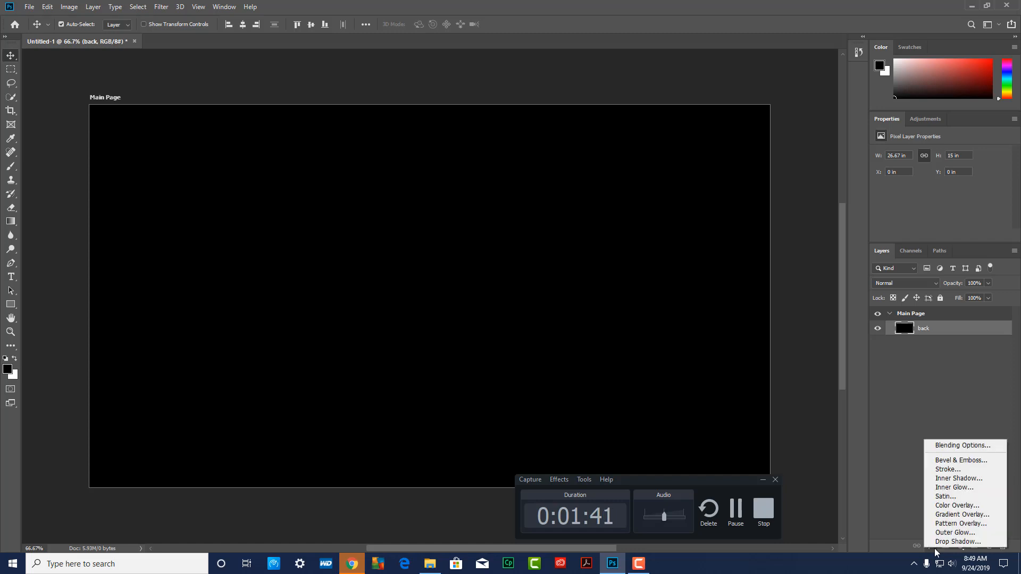
click(946, 507)
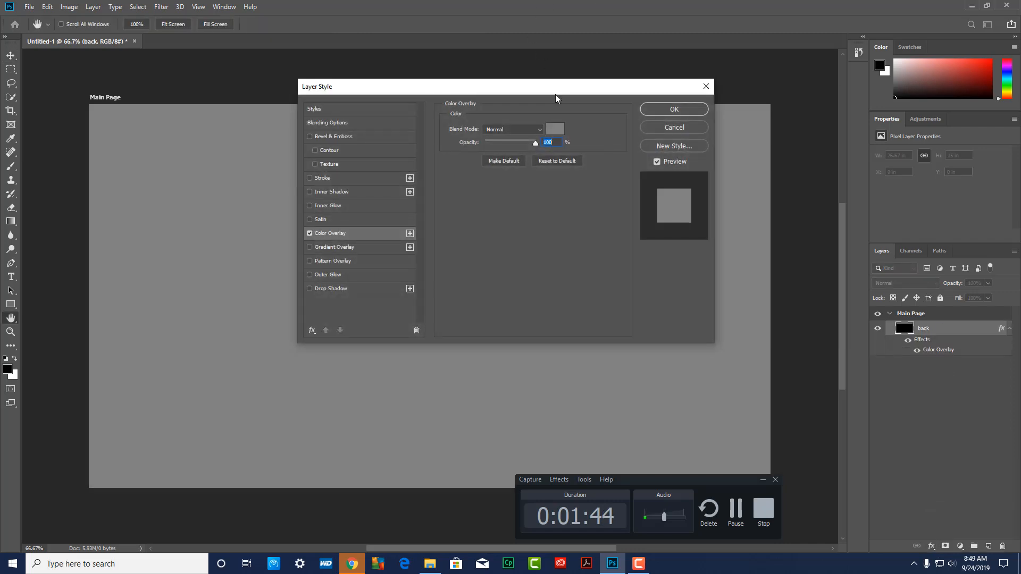
drag(557, 99, 656, 212)
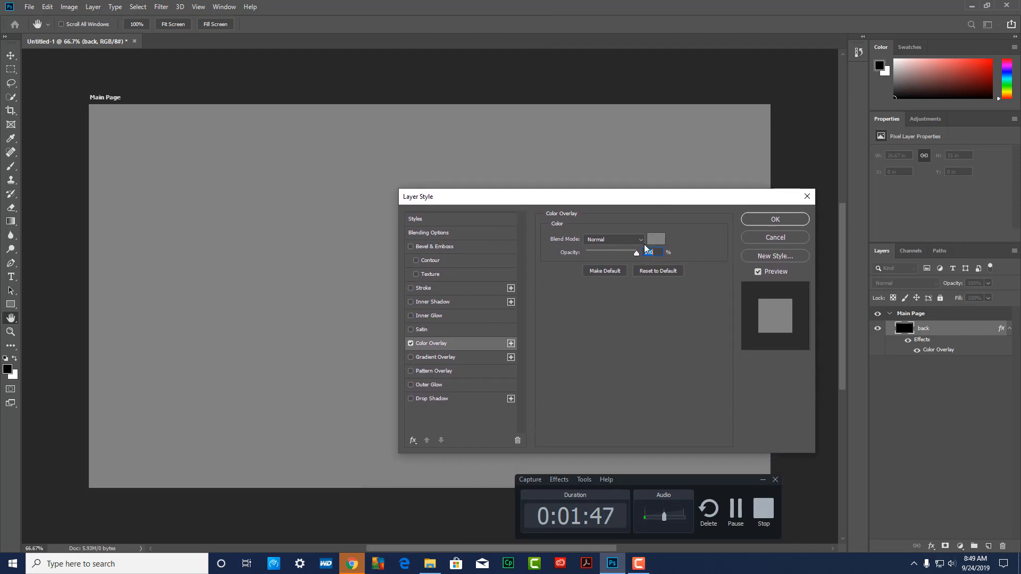
click(655, 240)
click(491, 154)
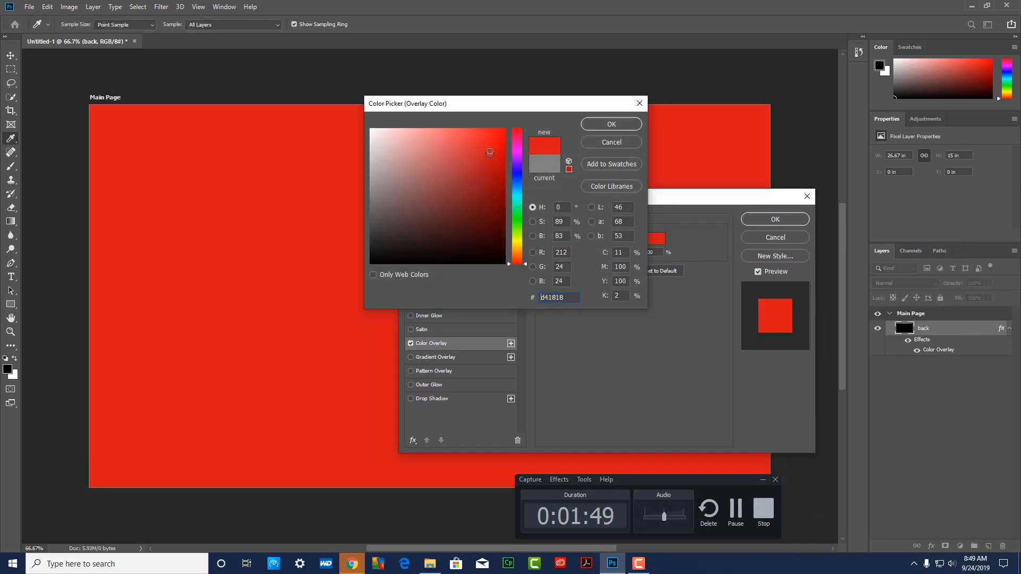
click(486, 239)
click(408, 226)
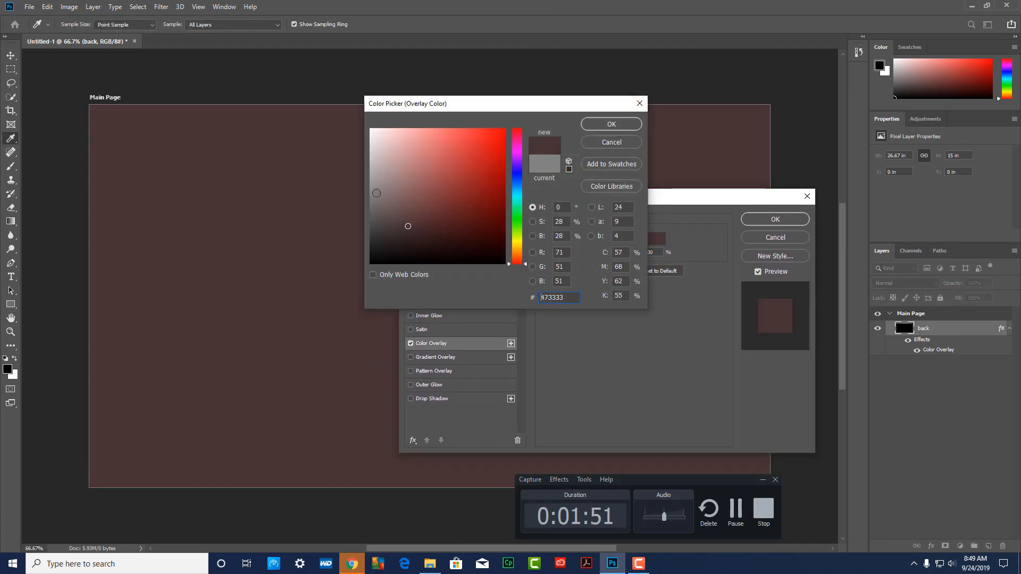
click(391, 187)
click(411, 182)
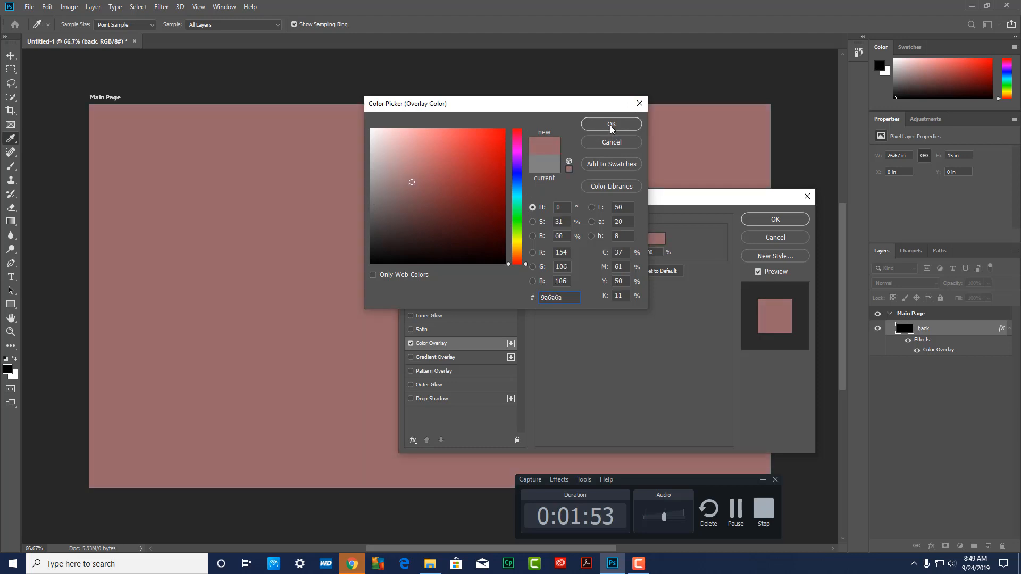
click(607, 127)
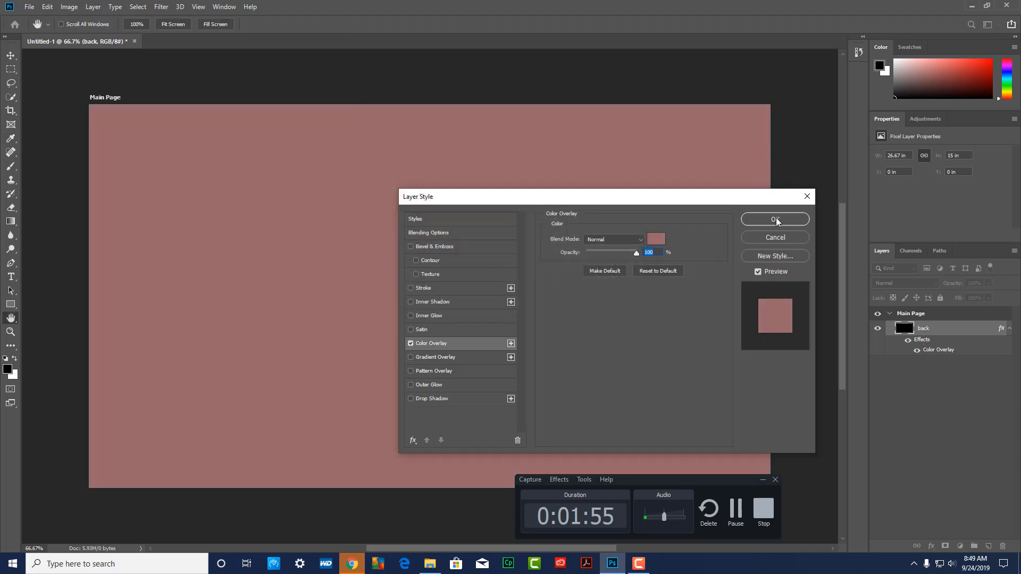
click(775, 219)
- Toggle the visibility of the back layer's effects and leave them hidden
click(908, 342)
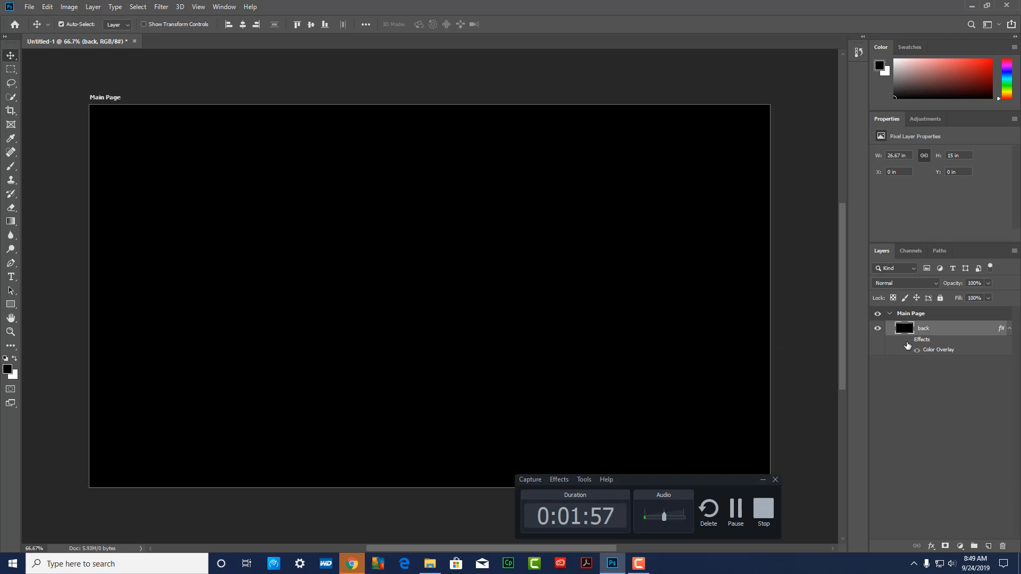
click(908, 342)
click(908, 342)
click(736, 511)
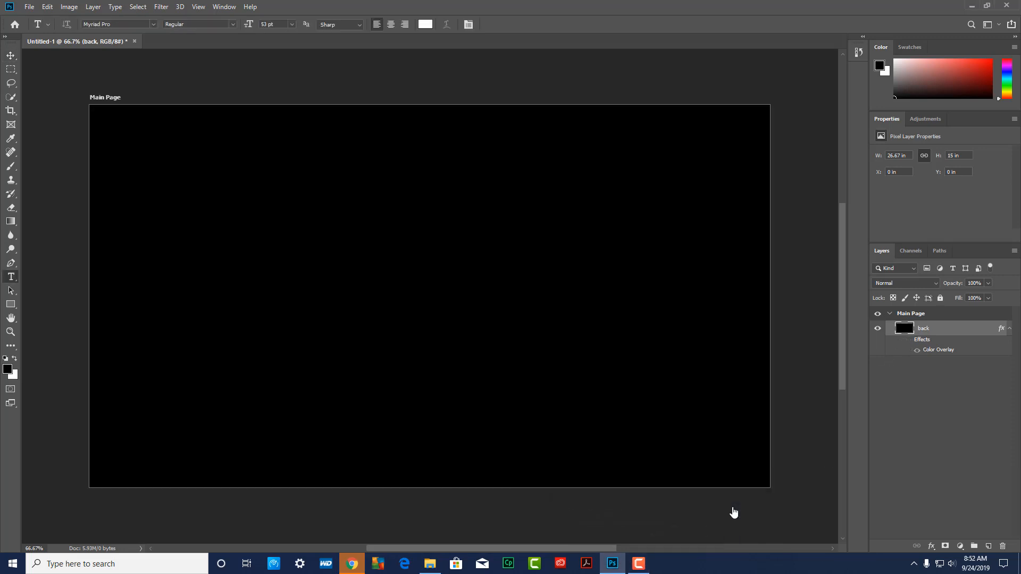
click(641, 566)
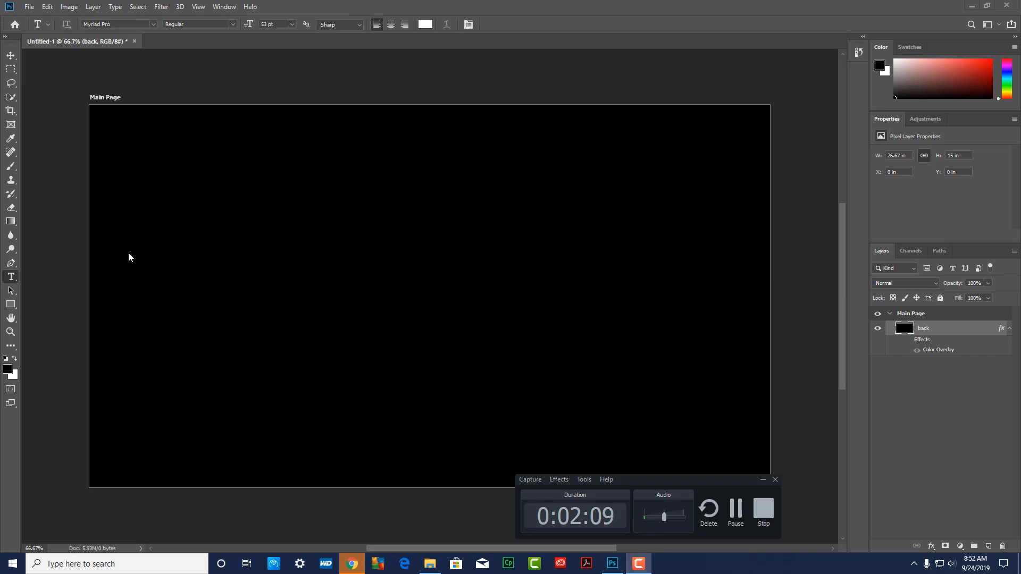
- Add the text "wildlife" in Myriad Pro Regular, 53 pt, near the artboard's upper-left corner
click(11, 276)
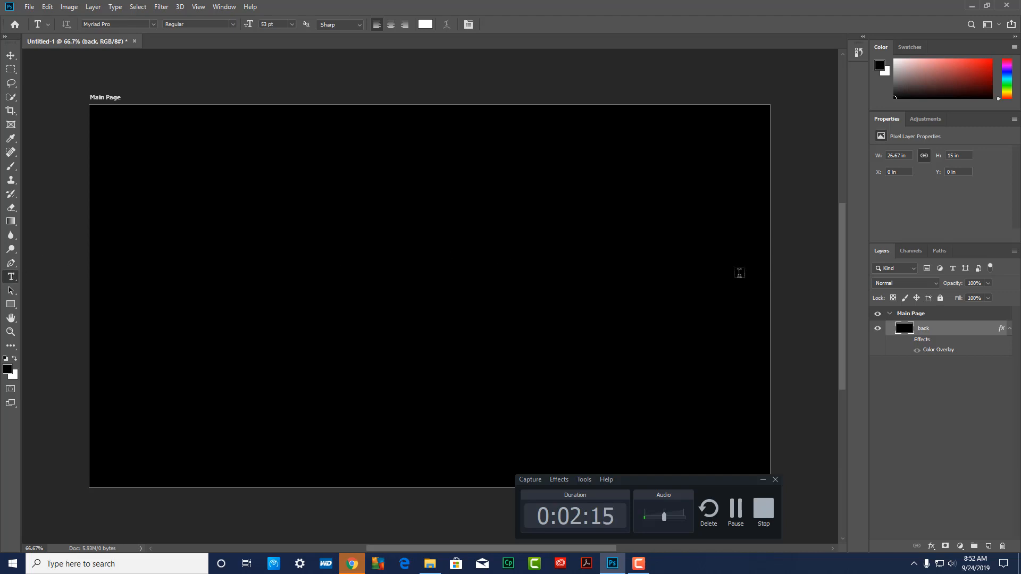
click(149, 139)
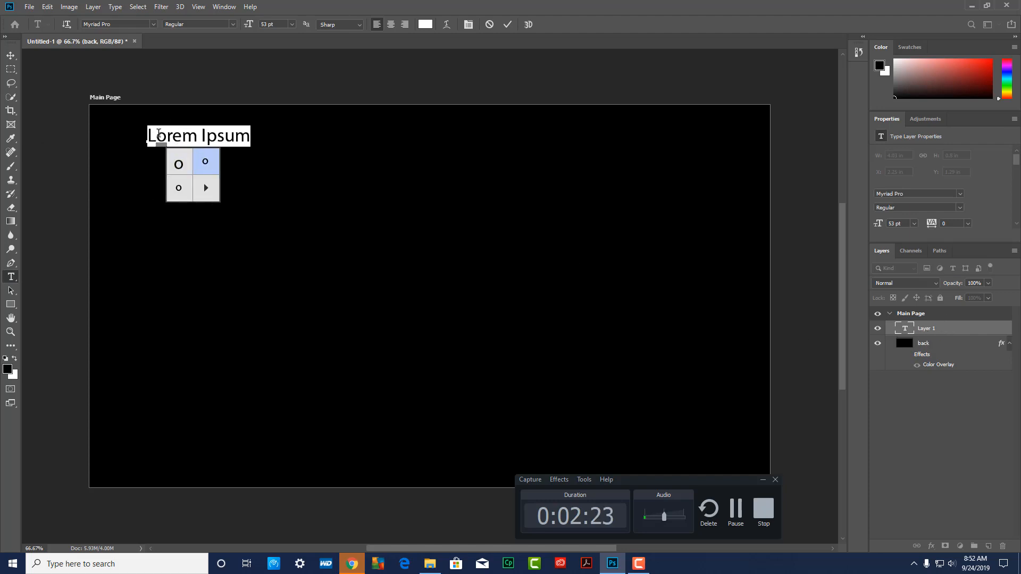
drag(145, 134, 256, 128)
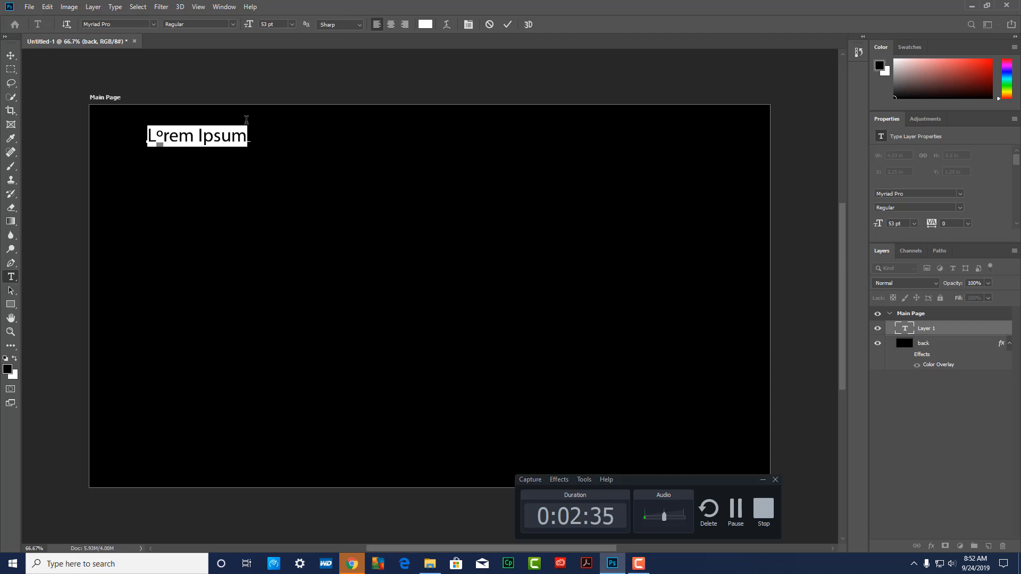
text(wild)
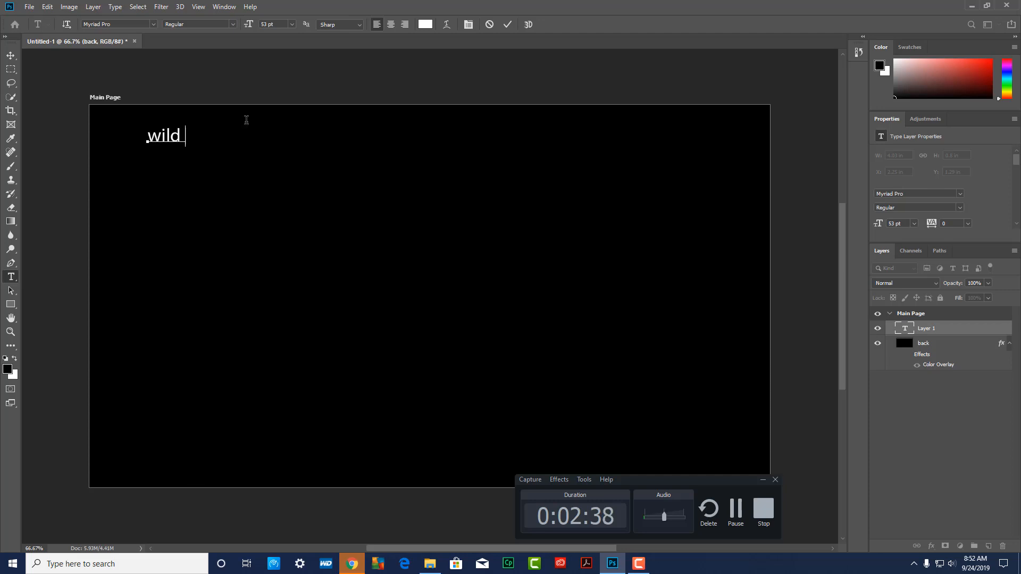
key(BackSpace)
text(life)
click(8, 58)
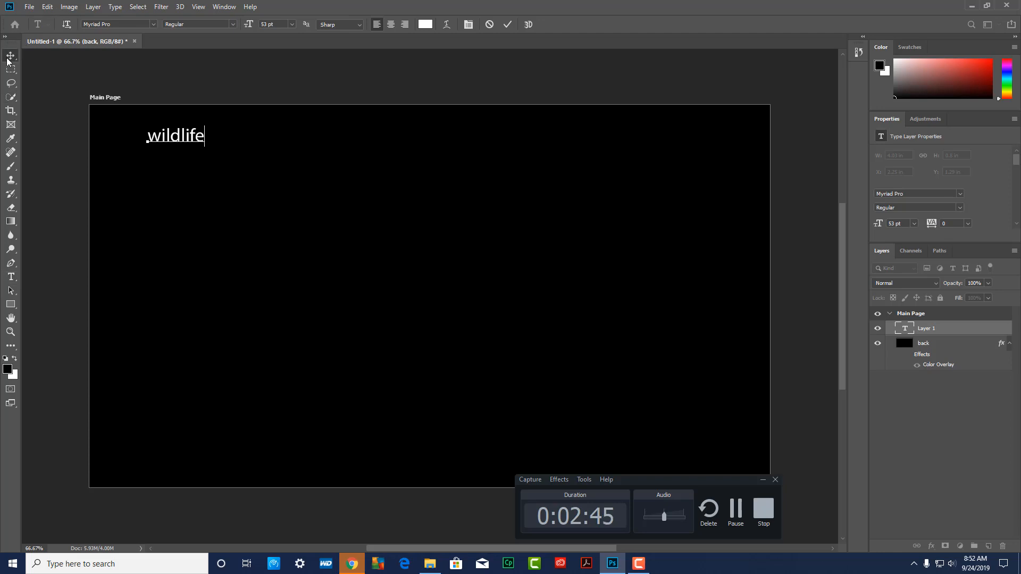
- Add a separate text layer reading "RESCUE SQUAD" and move it directly below "wildlife", aligned to its left edge
click(11, 277)
click(198, 214)
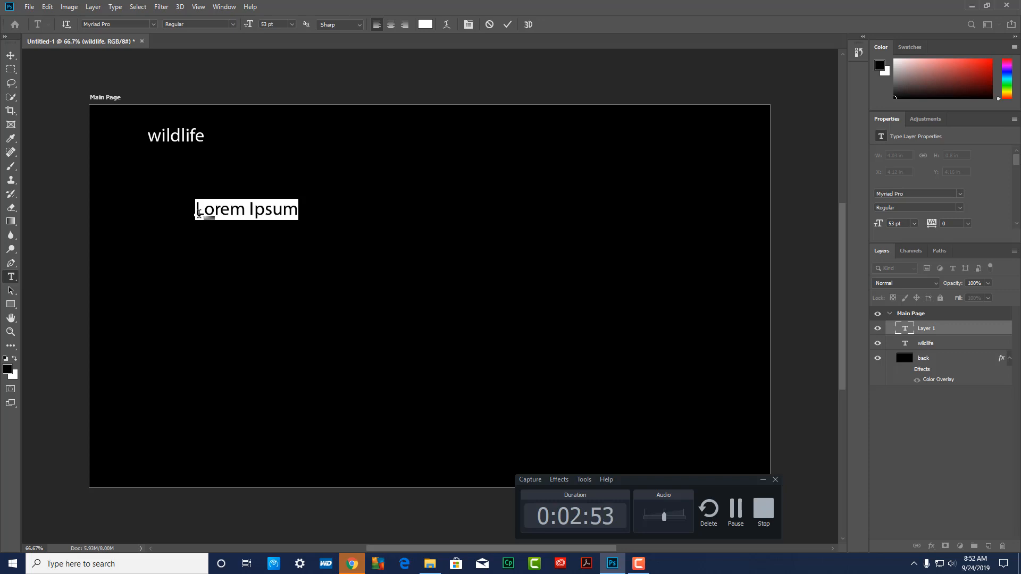
text(RES)
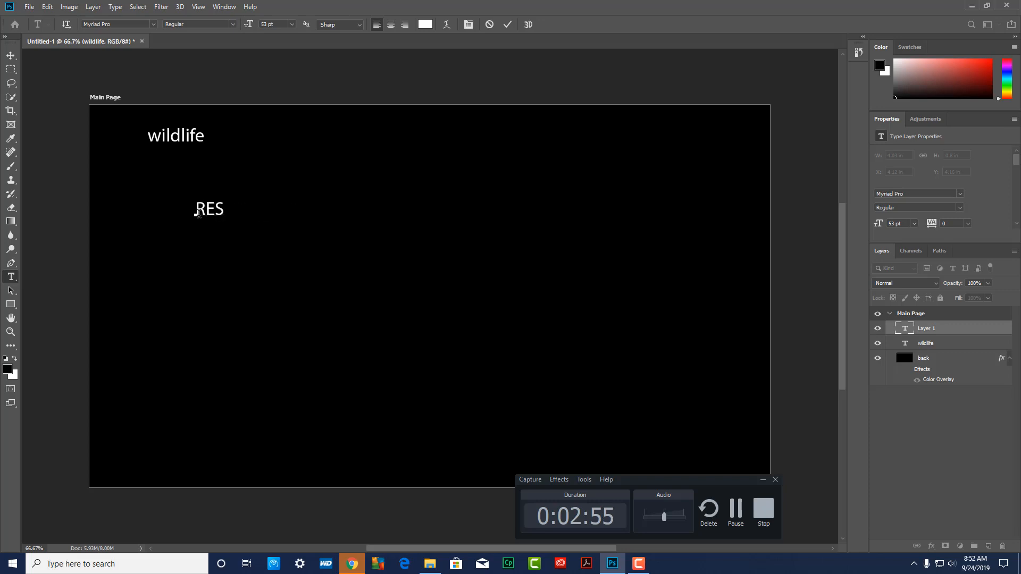
text(CUE SOY)
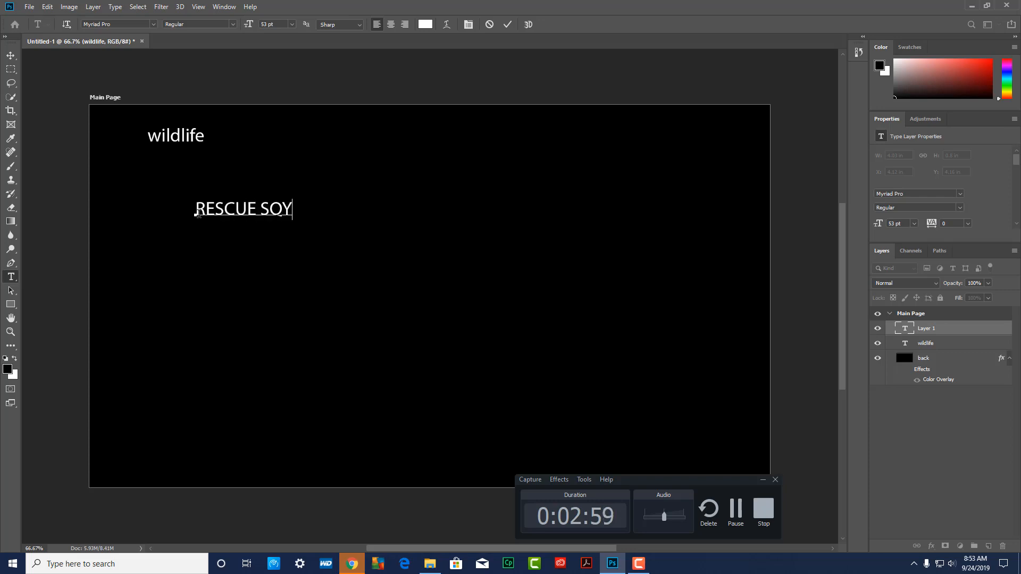
key(BackSpace)
text(UAD)
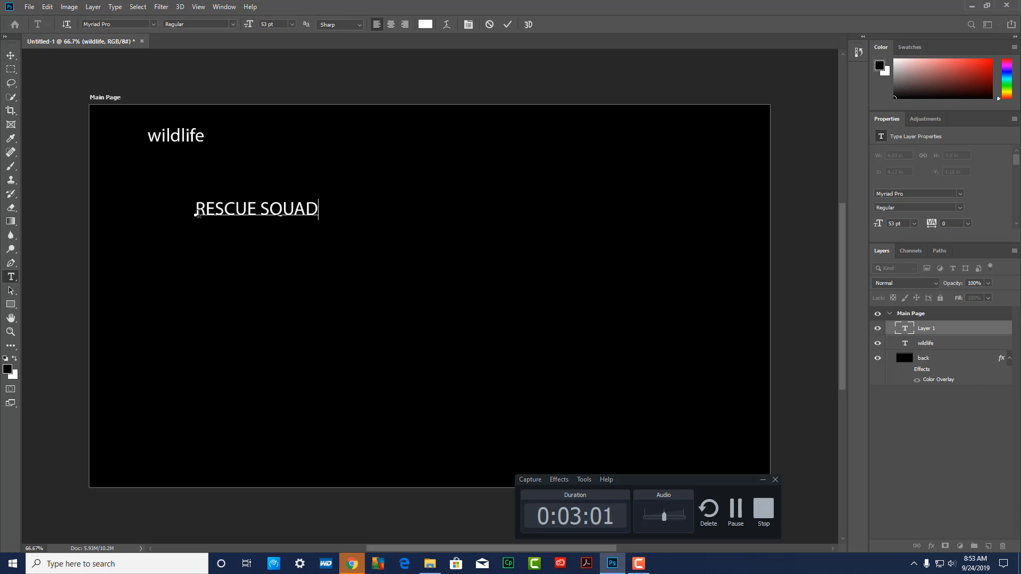
click(11, 55)
drag(292, 220, 242, 165)
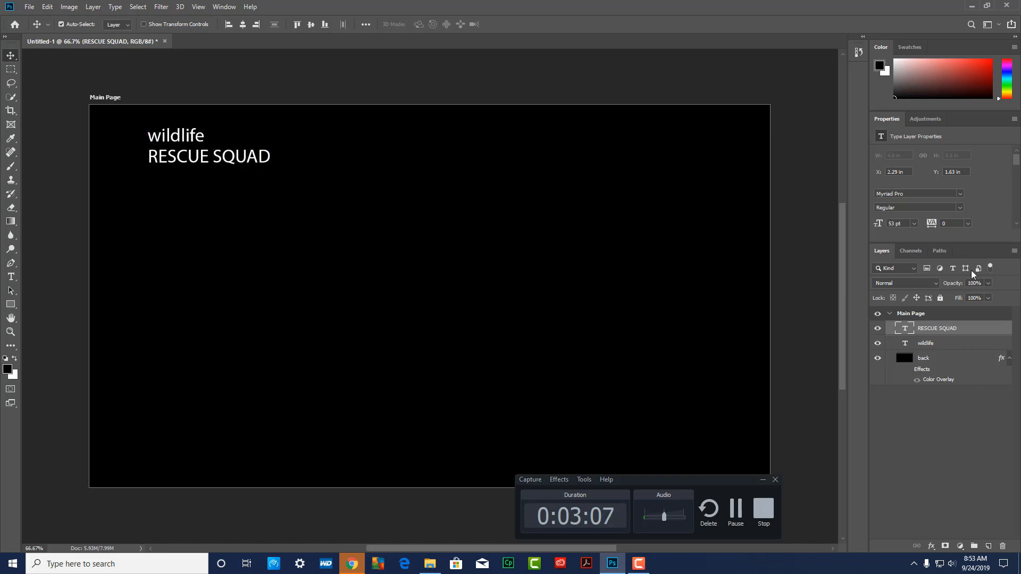
- Change the font of the RESCUE SQUAD text to Modern No. 20
double_click(908, 330)
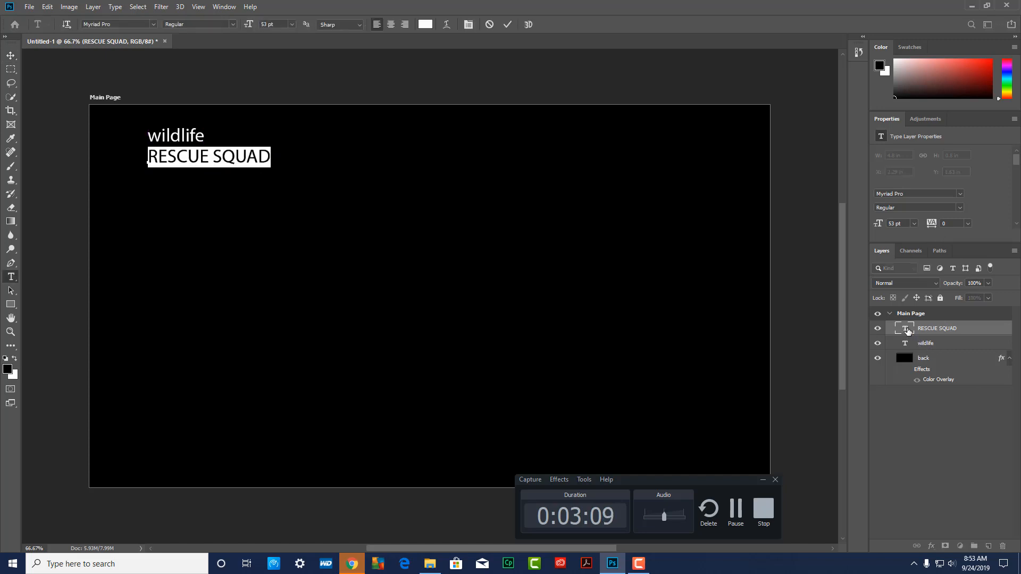
click(153, 24)
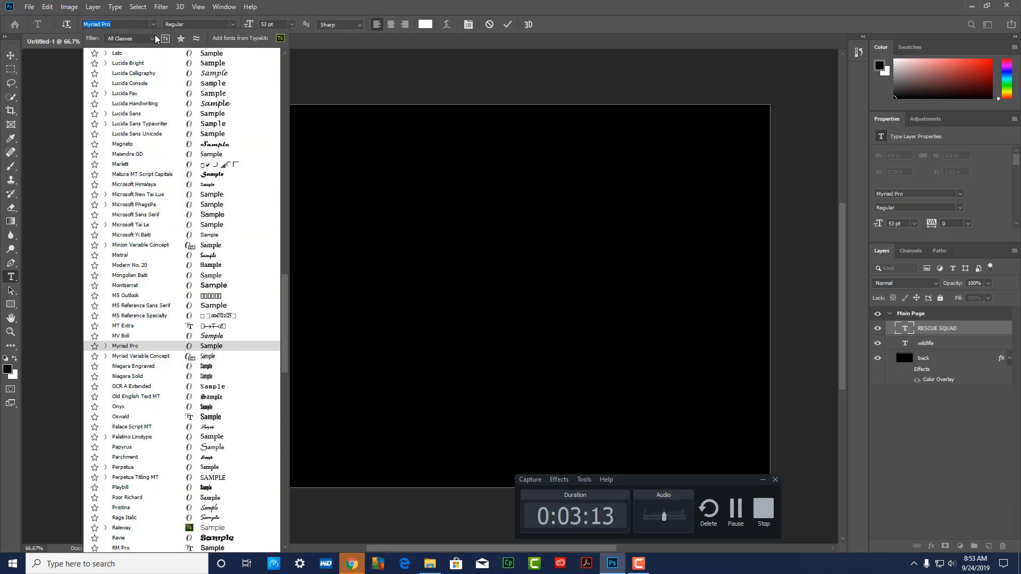
click(142, 266)
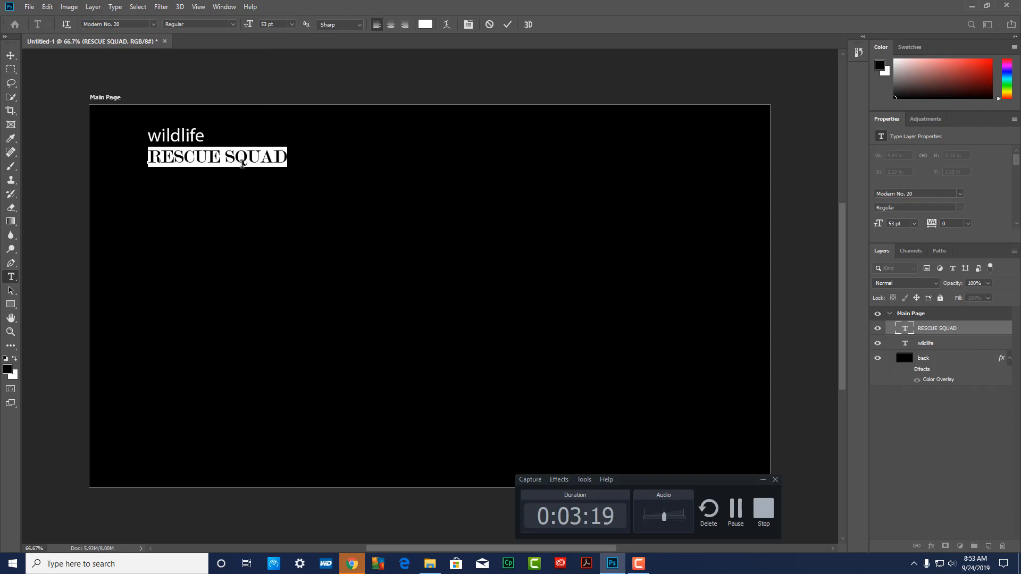
click(222, 158)
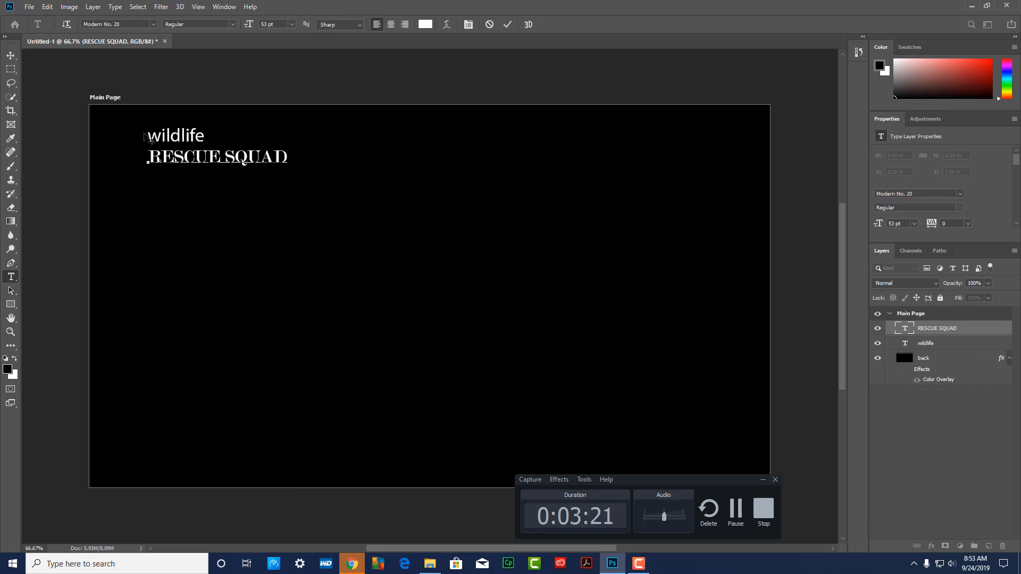
- Change the font of the wildlife text to Bebas Neue
click(937, 347)
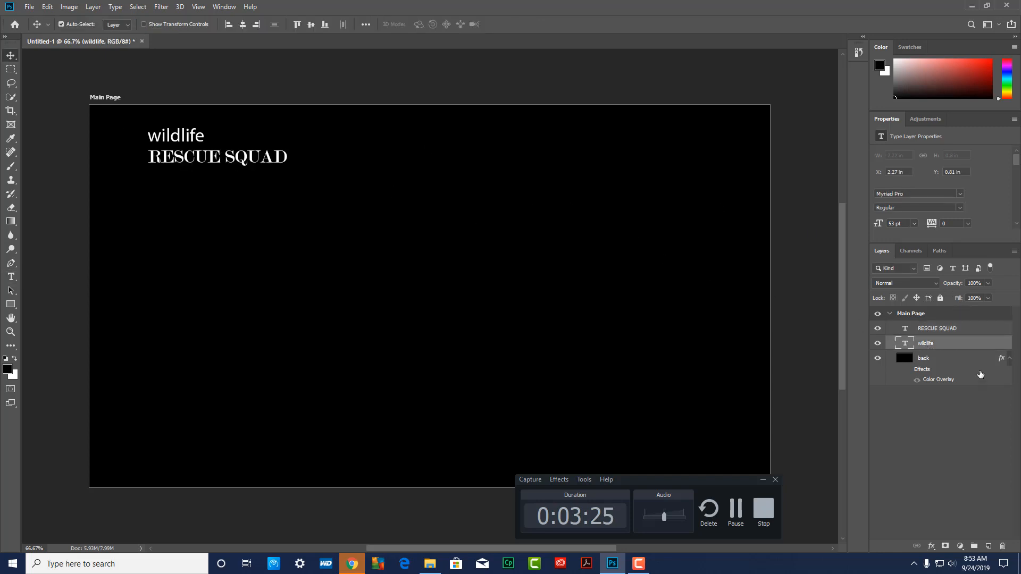
double_click(904, 345)
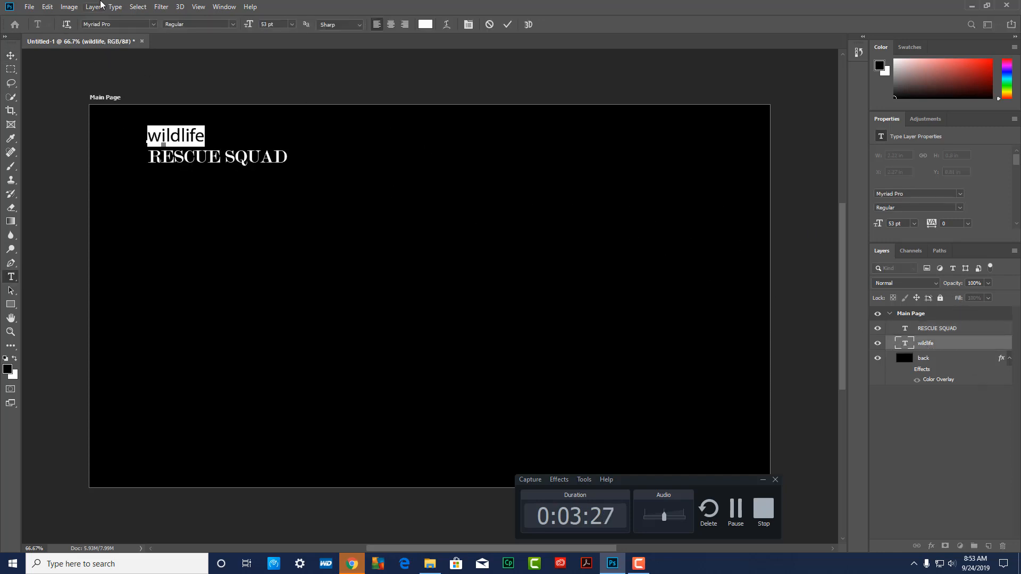
click(153, 25)
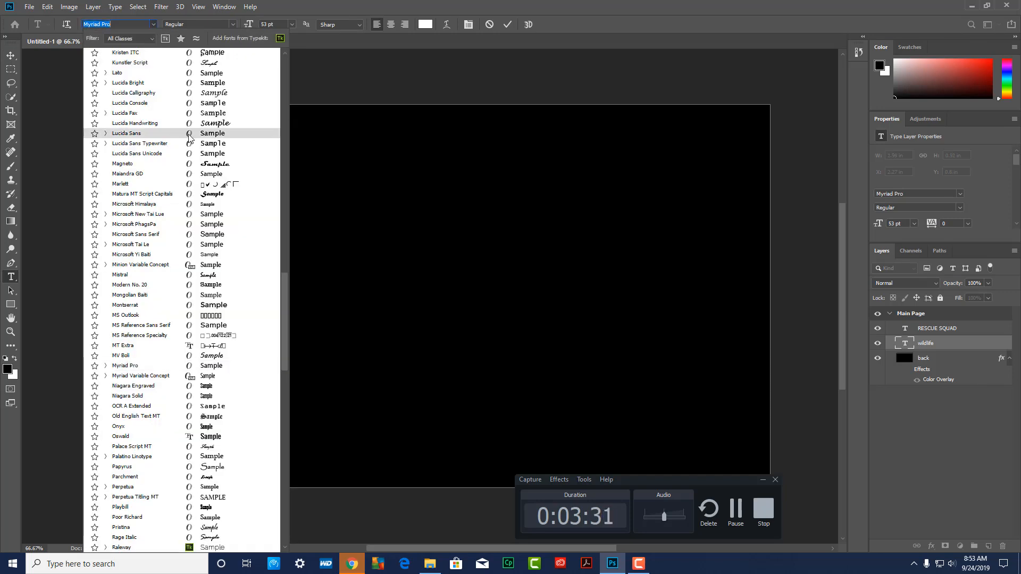
scroll(139, 229, up, 4)
scroll(210, 72, up, 10)
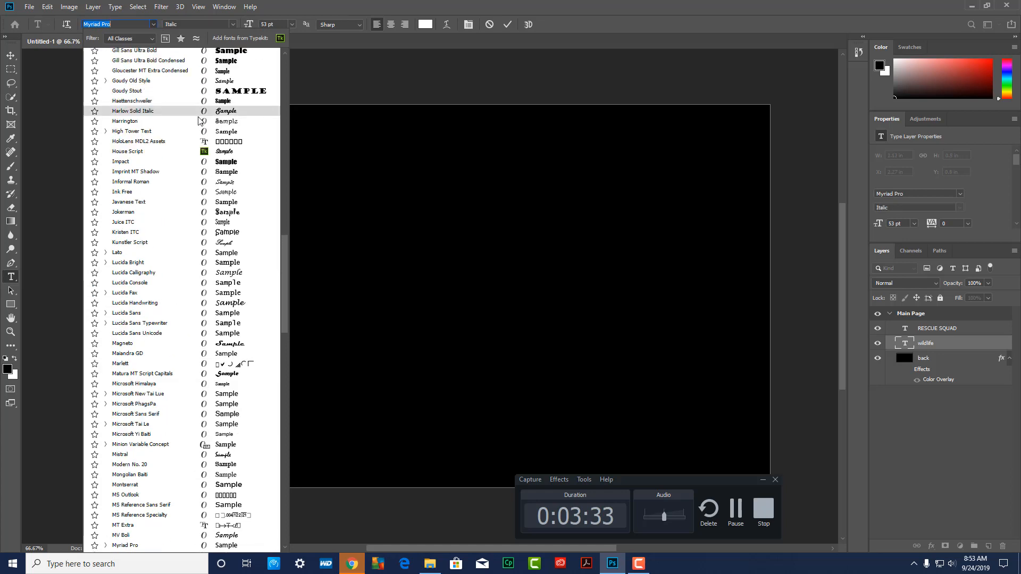
scroll(199, 123, up, 9)
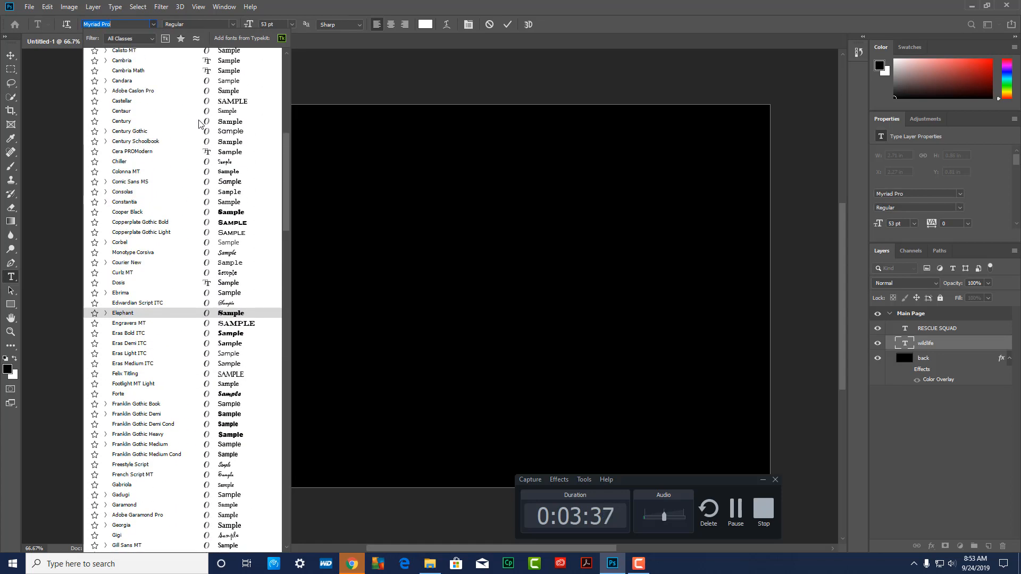
scroll(199, 123, up, 6)
scroll(200, 123, up, 7)
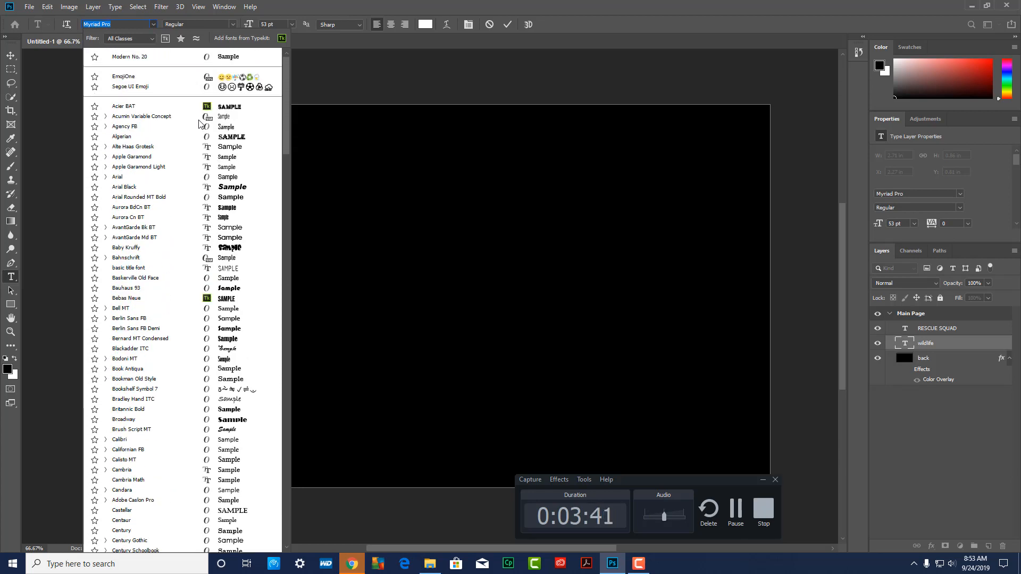
scroll(200, 122, down, 1)
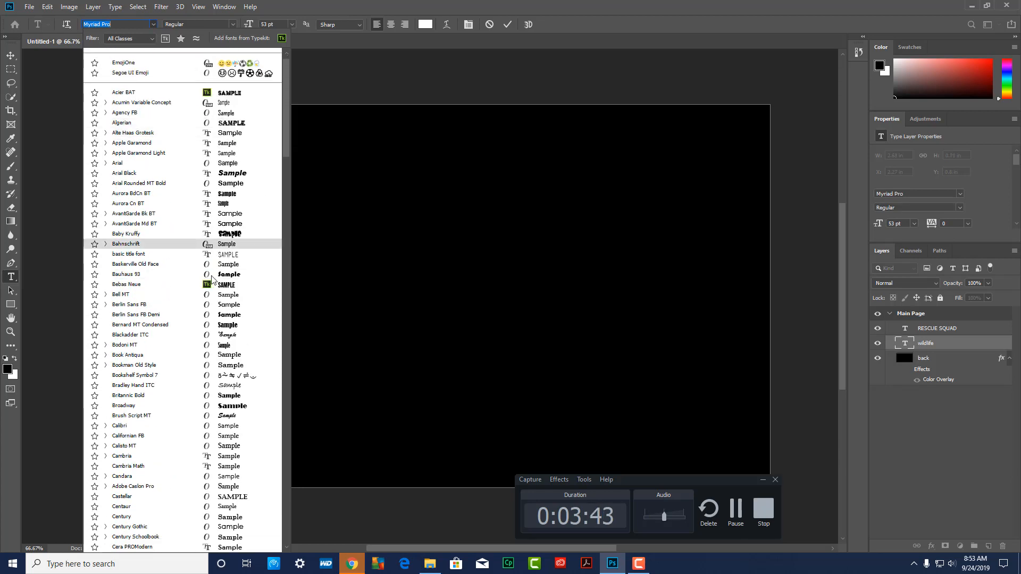
click(182, 286)
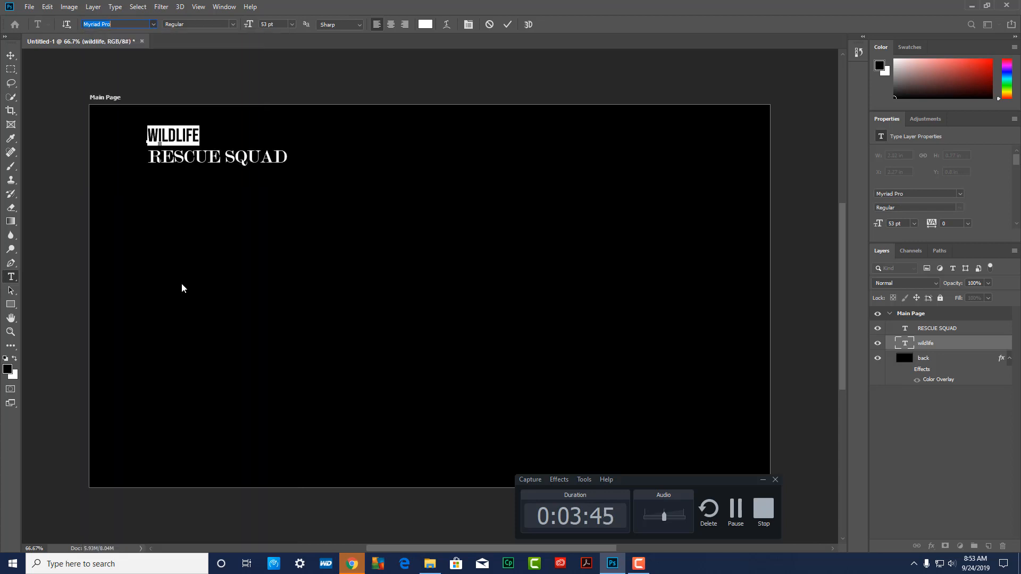
click(13, 55)
mouse_move(178, 139)
mouse_down()
mouse_move(197, 139)
mouse_move(179, 139)
mouse_up()
- Change the font of the RESCUE SQUAD text to Bebas Neue and move it up closer beneath the wildlife text
click(237, 160)
click(246, 163)
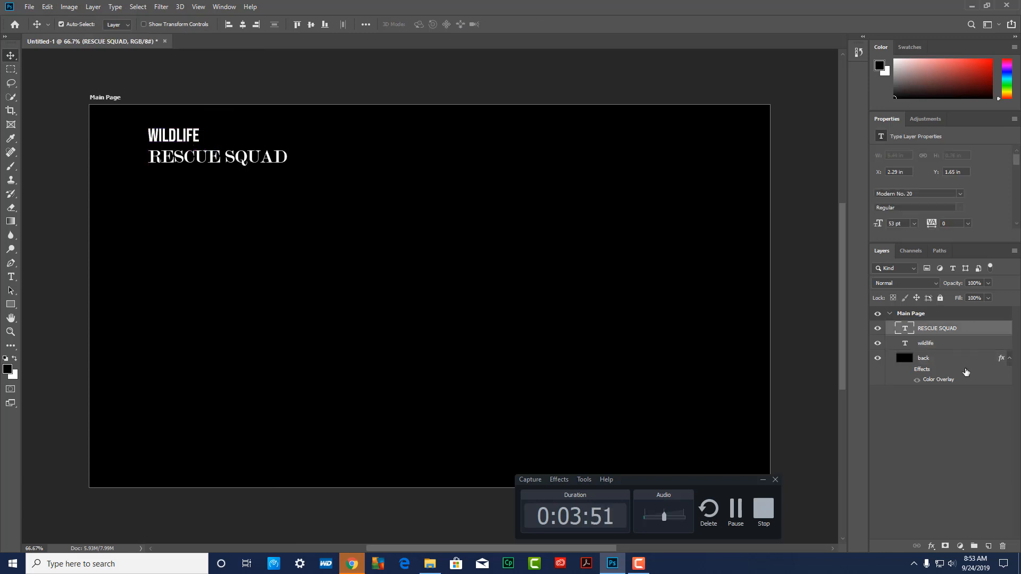
double_click(911, 331)
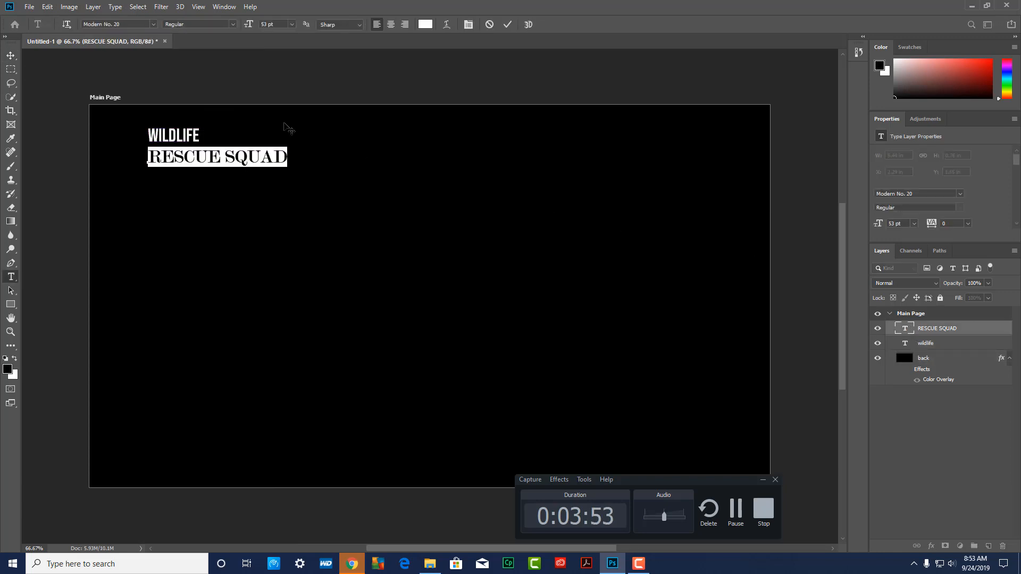
click(154, 23)
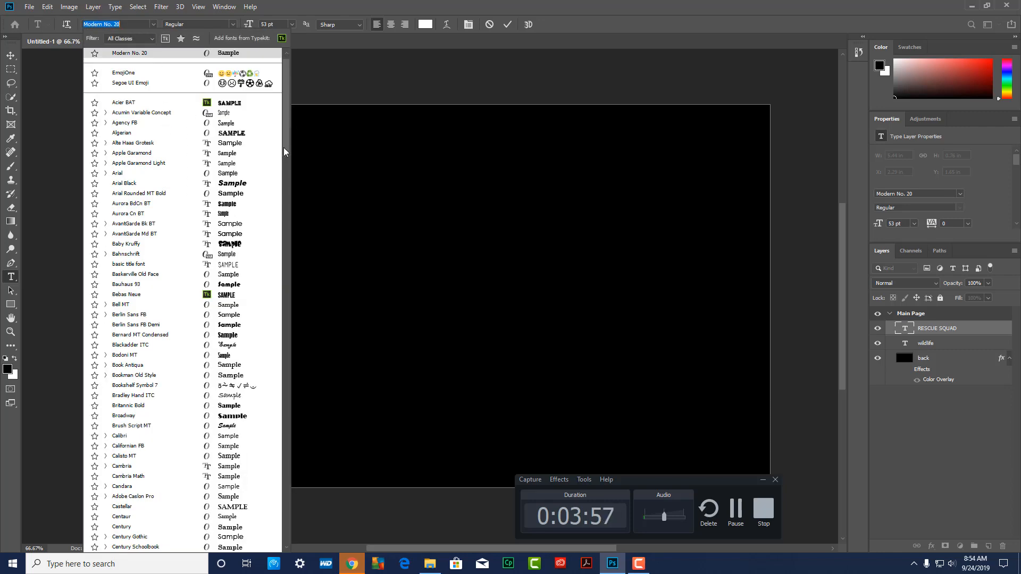
scroll(286, 117, up, 1)
scroll(287, 118, up, 1)
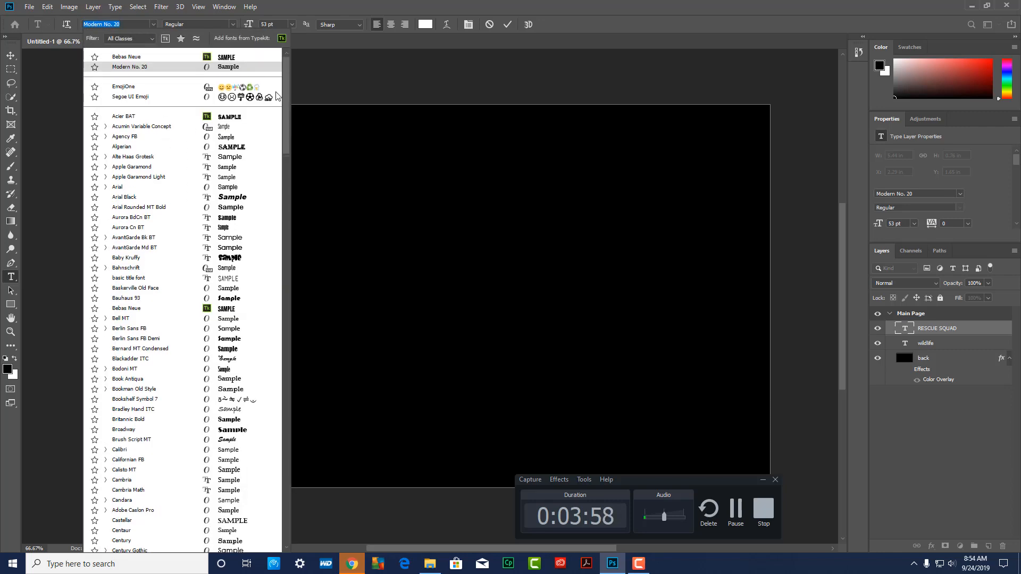
click(137, 57)
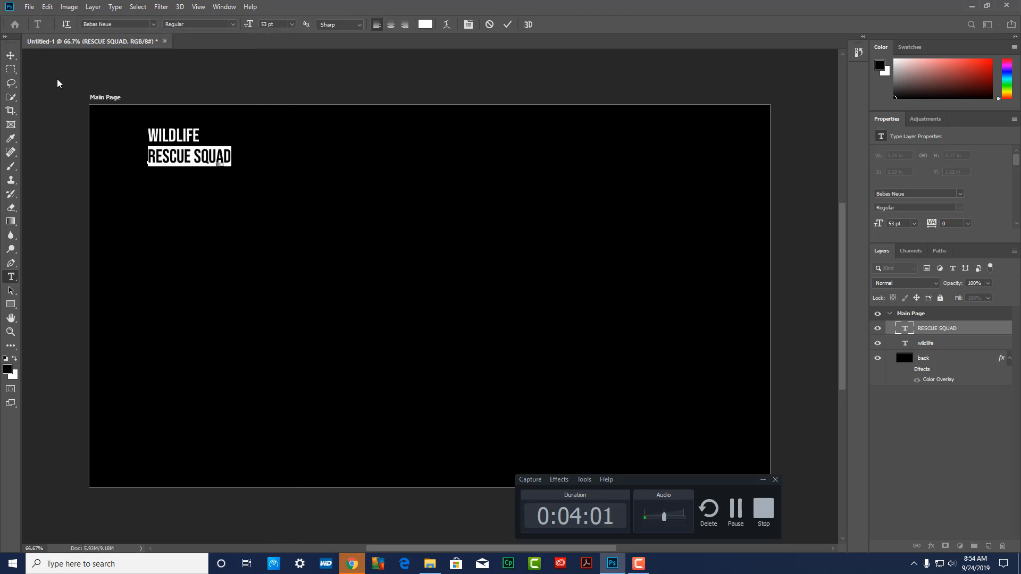
click(13, 58)
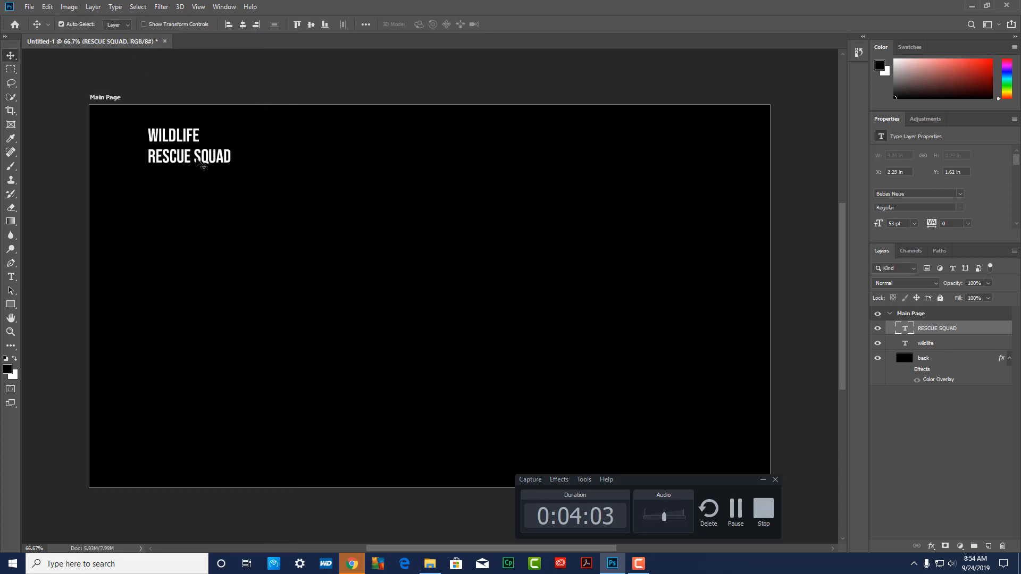
mouse_move(195, 162)
mouse_down()
mouse_move(205, 161)
mouse_move(195, 156)
mouse_up()
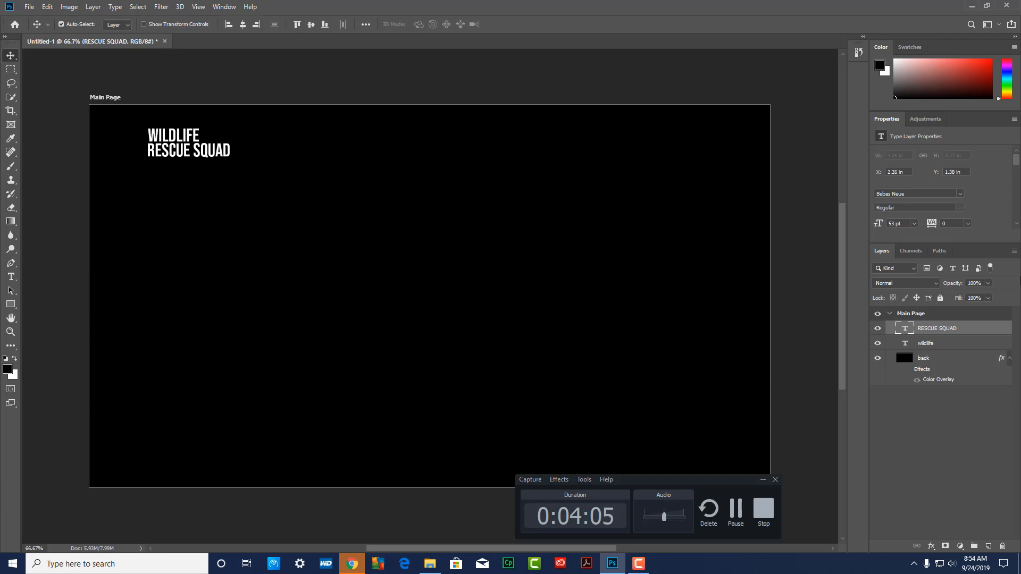
- Reduce the size of the wildlife text to 39 pt
double_click(902, 344)
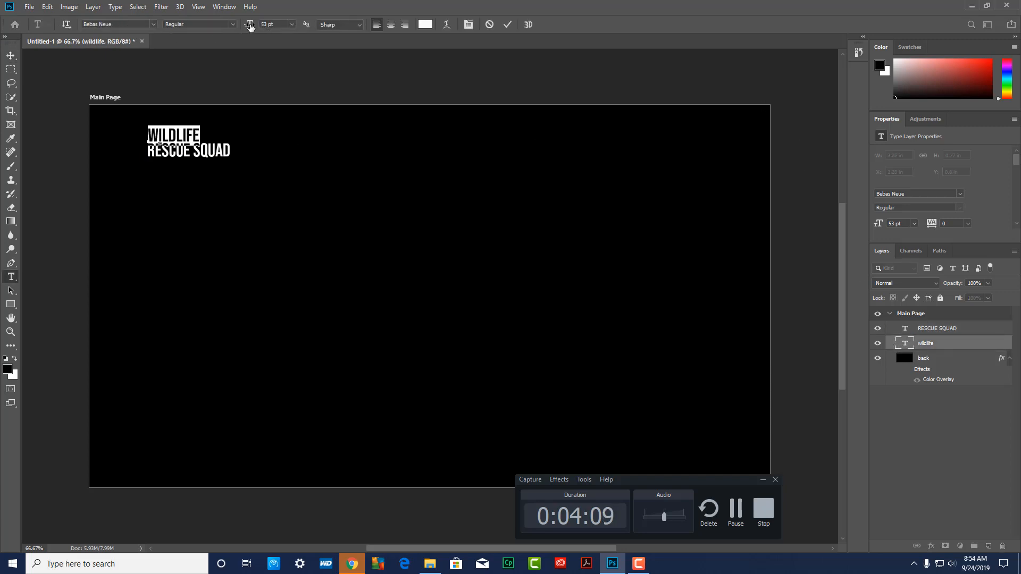
drag(248, 28, 241, 29)
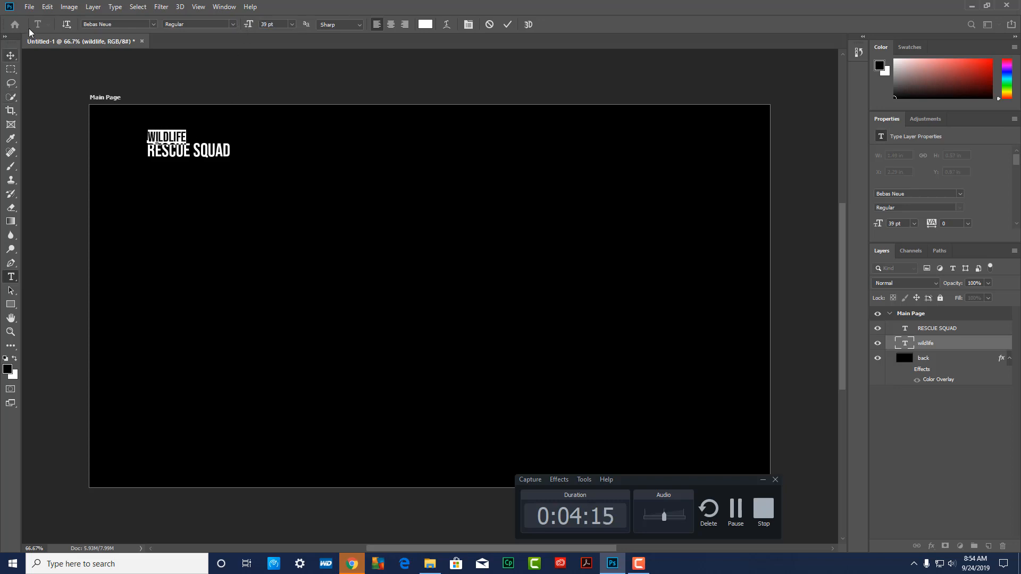
click(11, 55)
- Move RESCUE SQUAD to about X 1.4 in, Y 1.63 in, and place the wildlife text directly above it with left edges aligned
drag(199, 164, 165, 160)
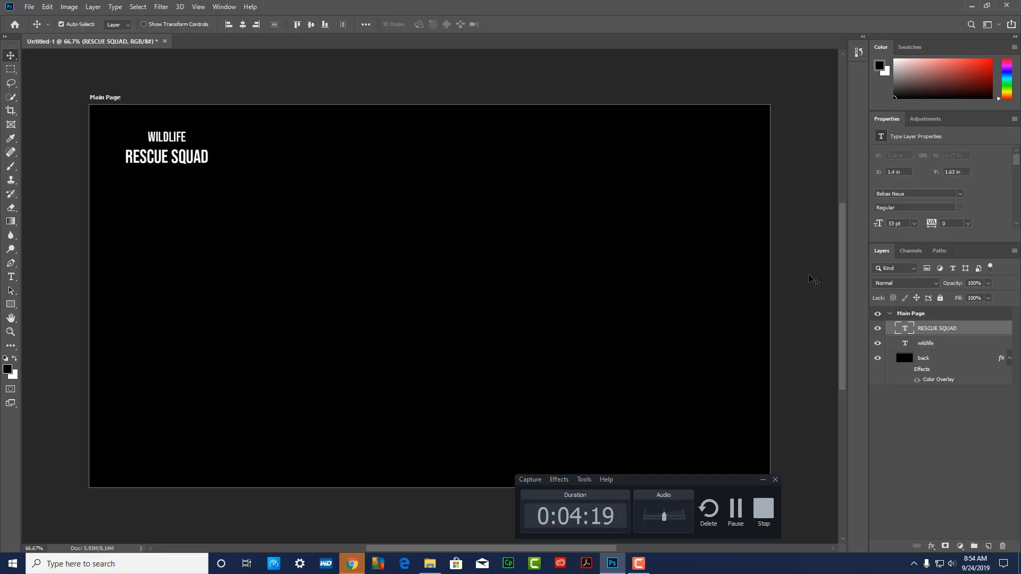
click(925, 344)
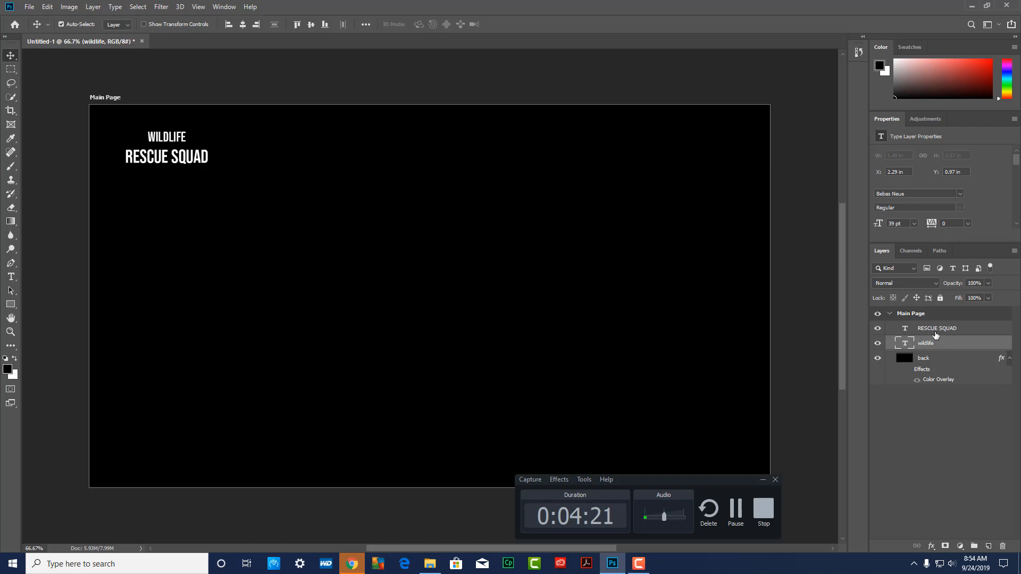
drag(182, 140, 158, 146)
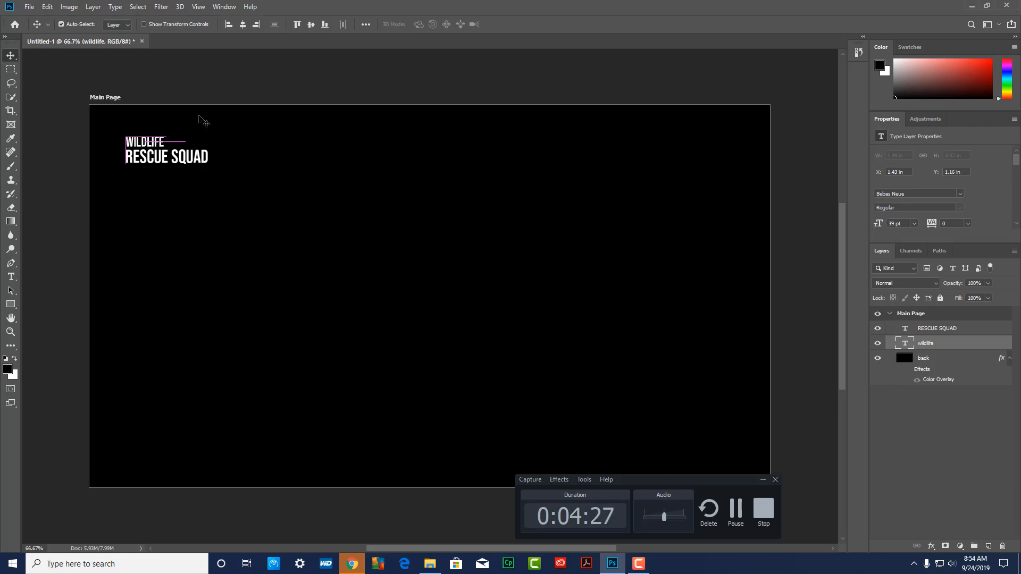
- Set the size of the wildlife text to 42 pt
double_click(905, 344)
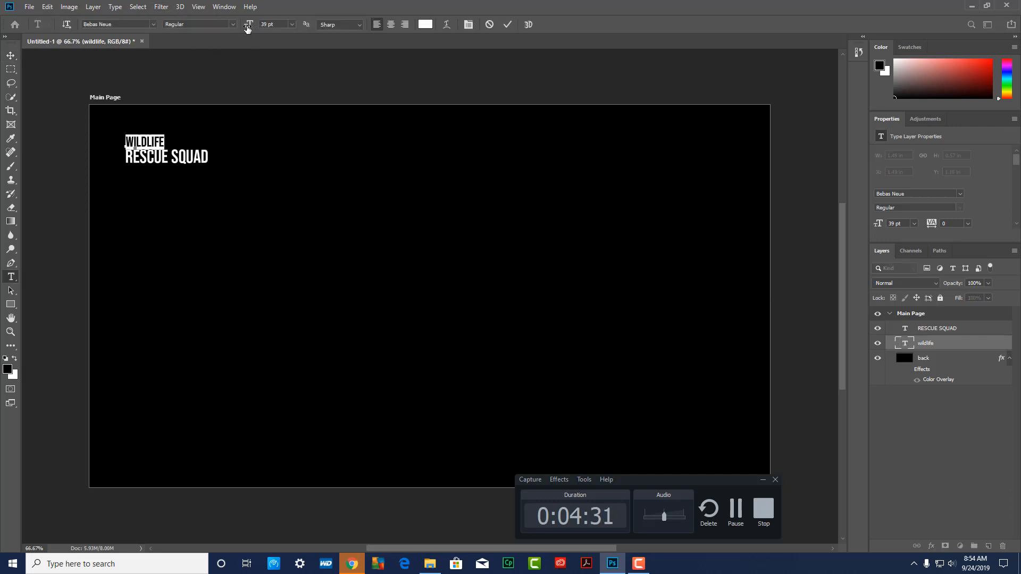
drag(247, 28, 249, 28)
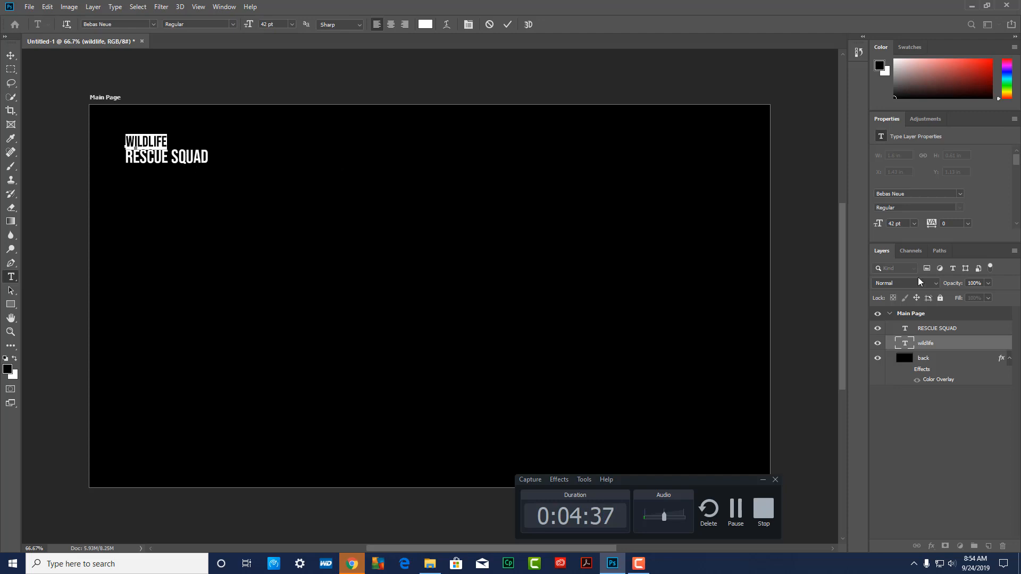
- Break the RESCUE SQUAD text into two lines, with SQUAD beneath RESCUE
double_click(905, 328)
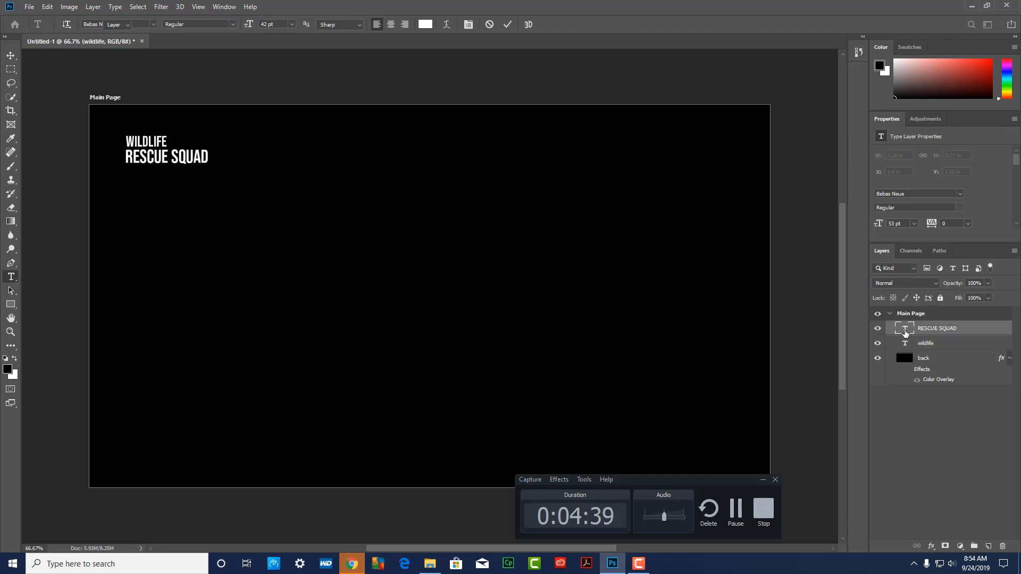
click(178, 155)
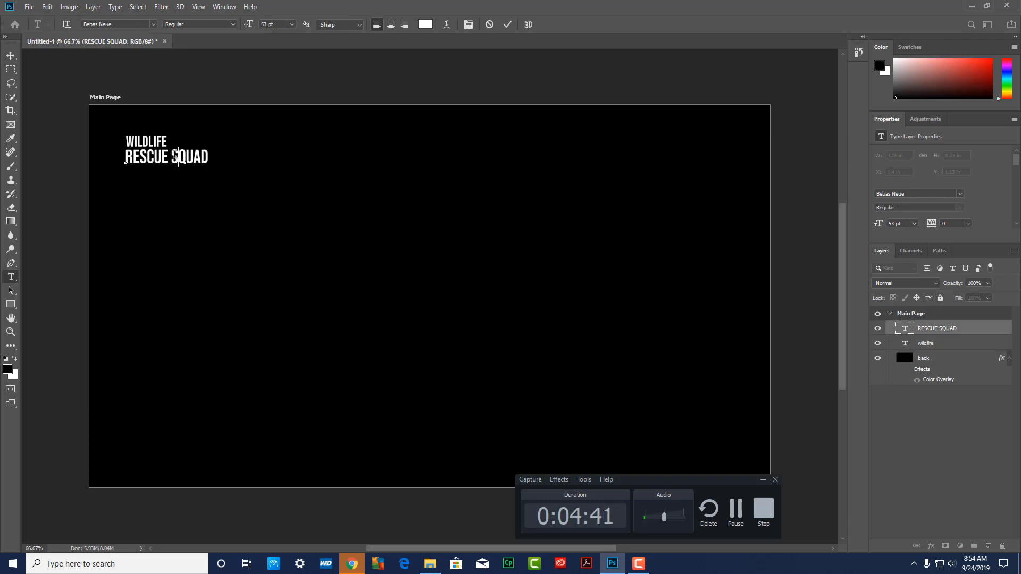
key(Return)
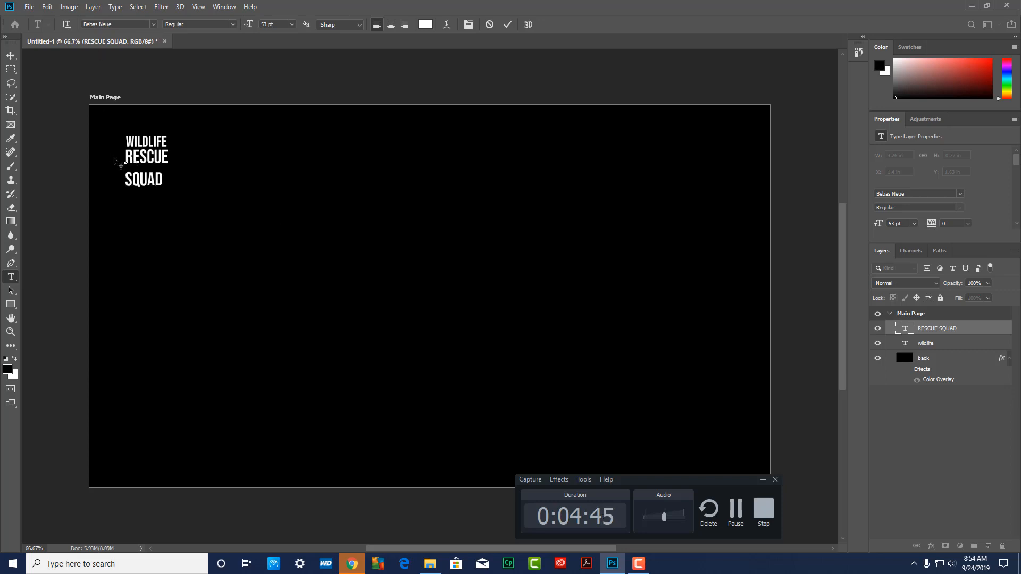
- Tighten the leading of the two-line RESCUE SQUAD text to 47 pt and commit the edit
drag(124, 156, 177, 177)
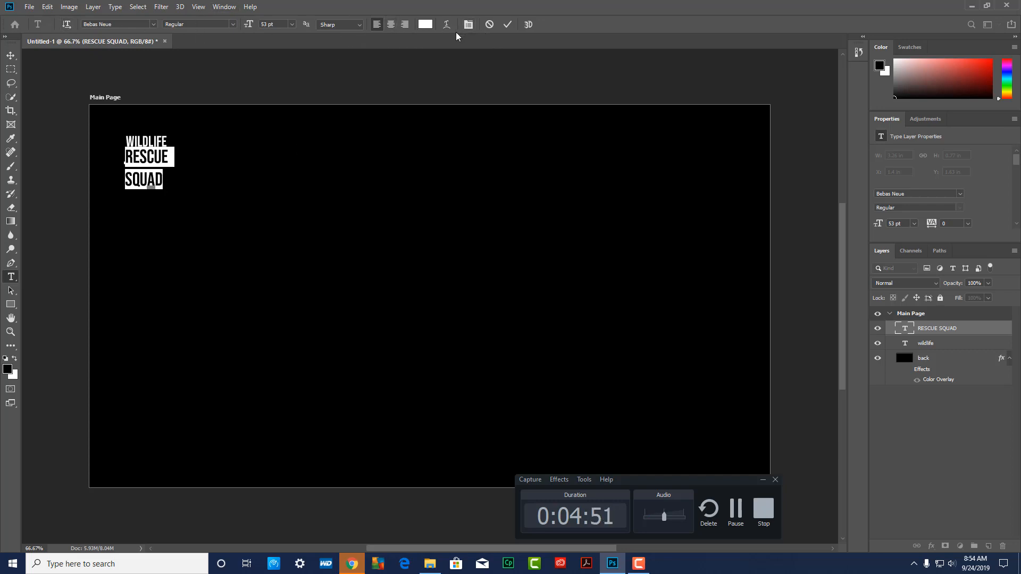
click(469, 25)
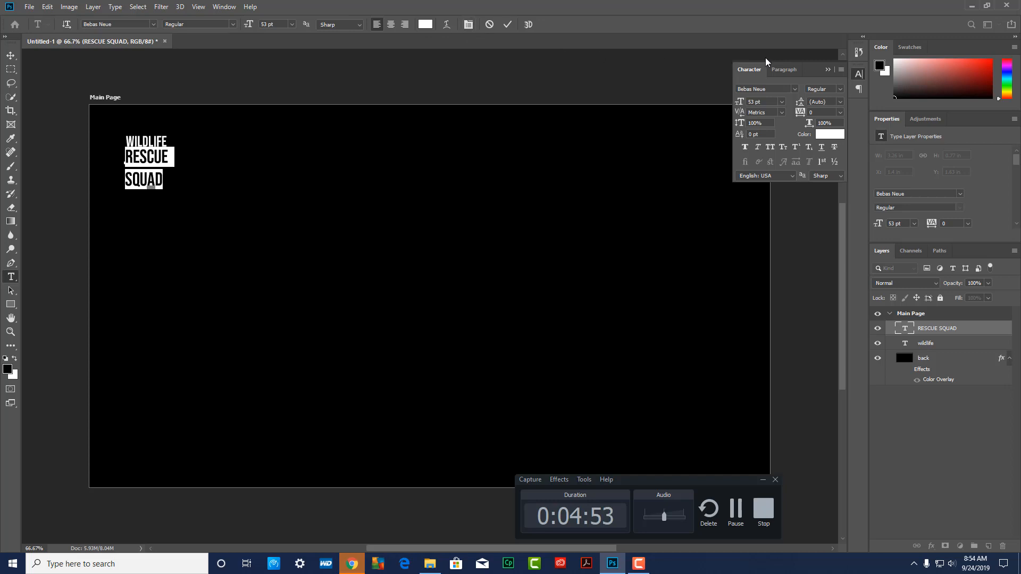
drag(742, 75, 331, 74)
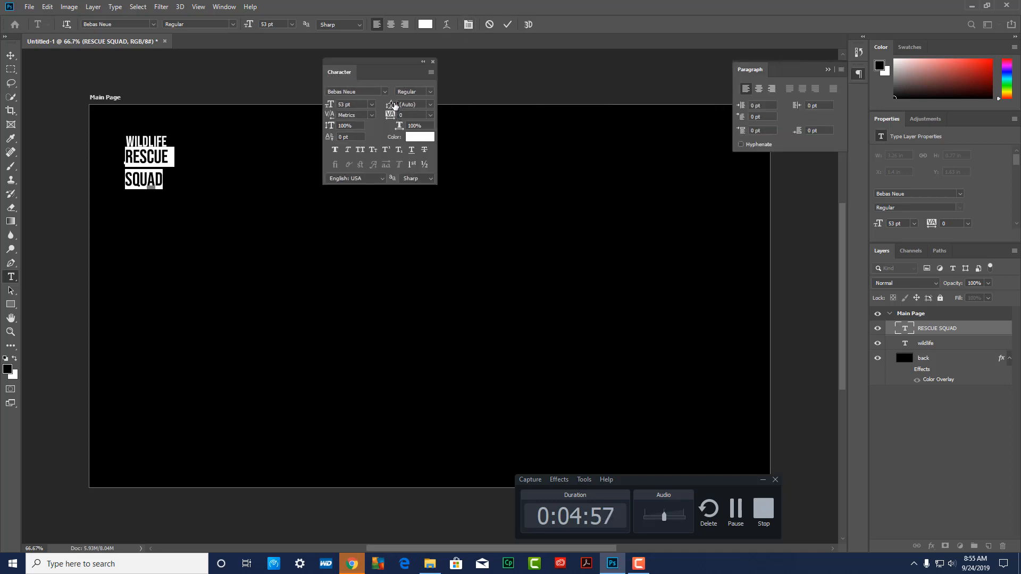
drag(394, 109, 383, 108)
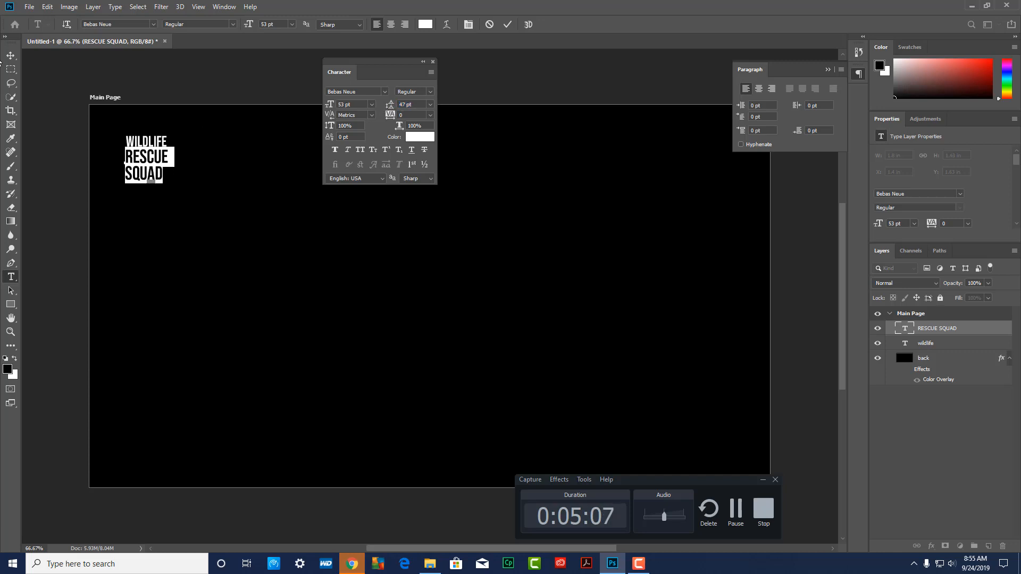
click(11, 58)
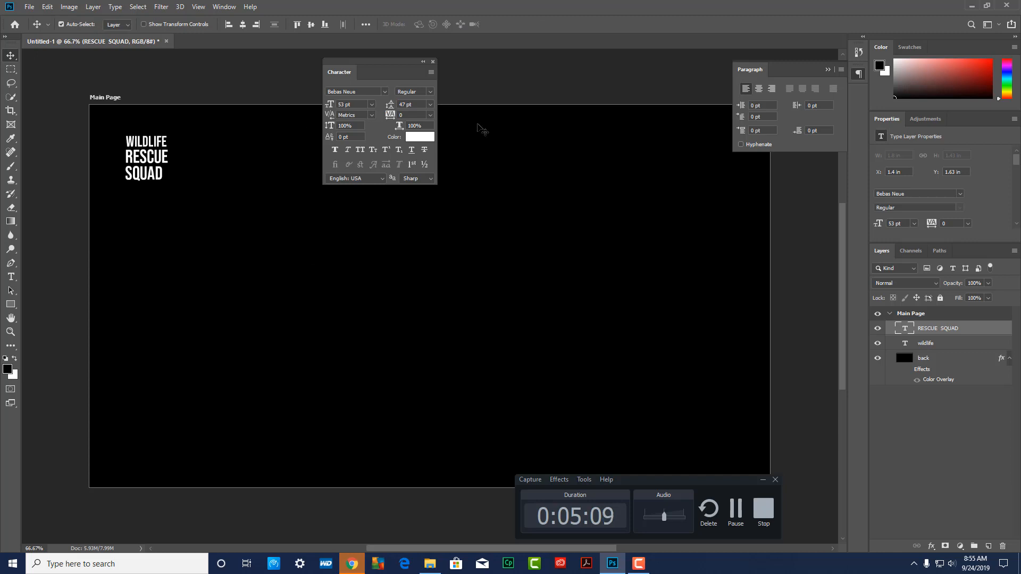
- Link the RESCUE SQUAD and wildlife text layers and move them together to about X 1.22 in, Y 0.79 in
shift+click(928, 343)
right_click(931, 346)
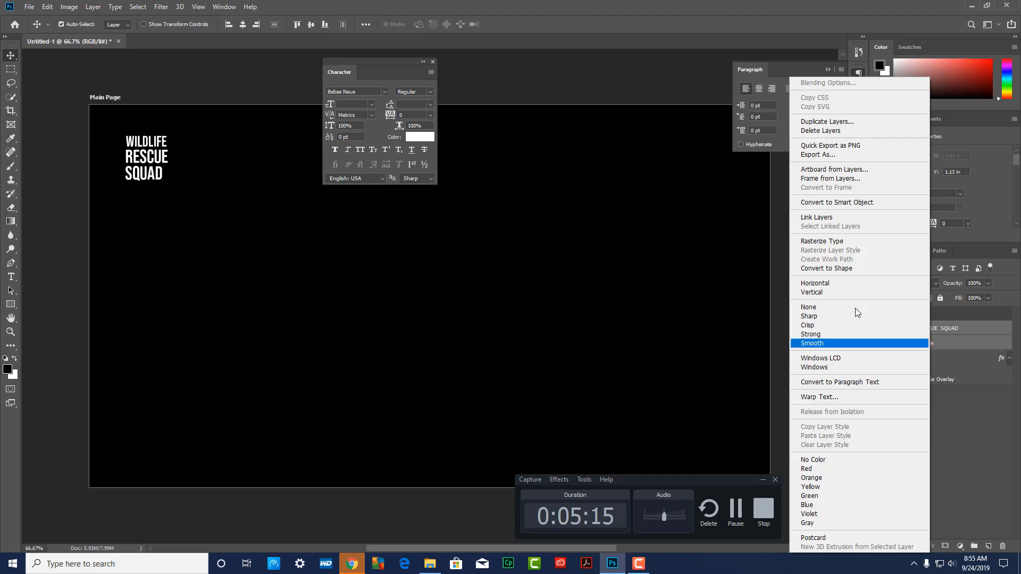
click(817, 218)
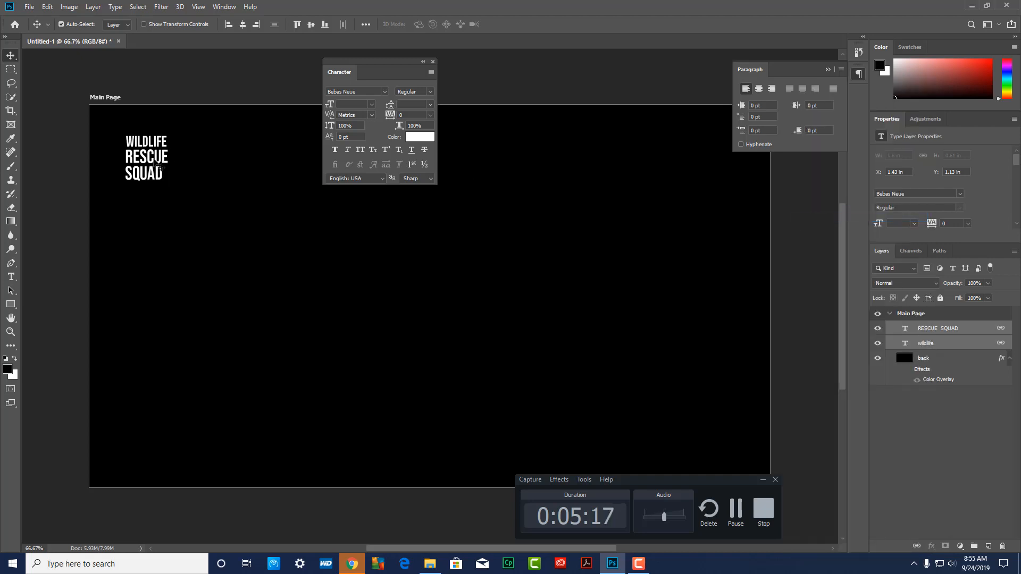
mouse_move(160, 160)
mouse_down()
mouse_move(186, 161)
mouse_move(146, 153)
mouse_move(177, 155)
mouse_move(154, 159)
mouse_up()
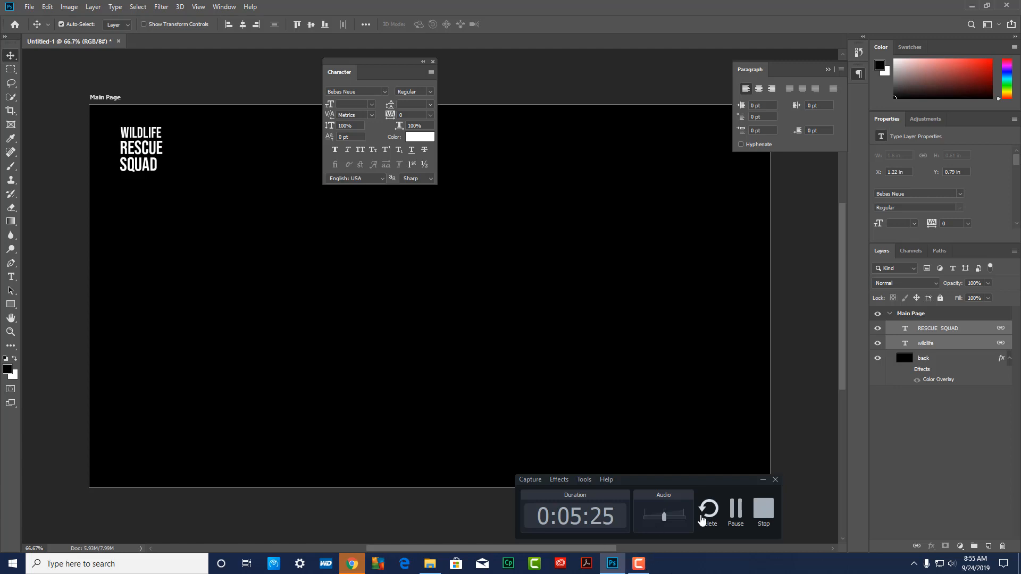
click(735, 511)
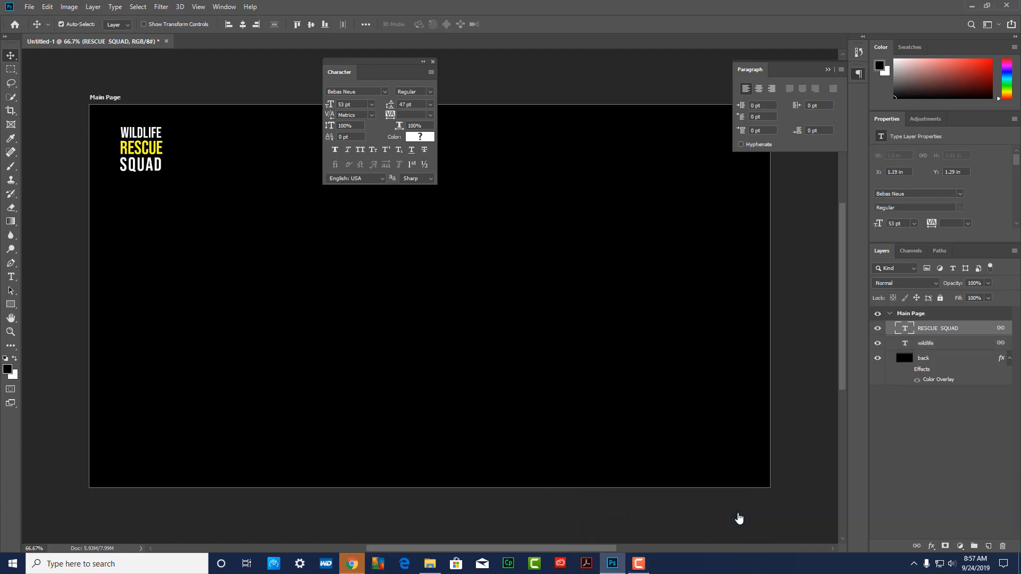
click(639, 564)
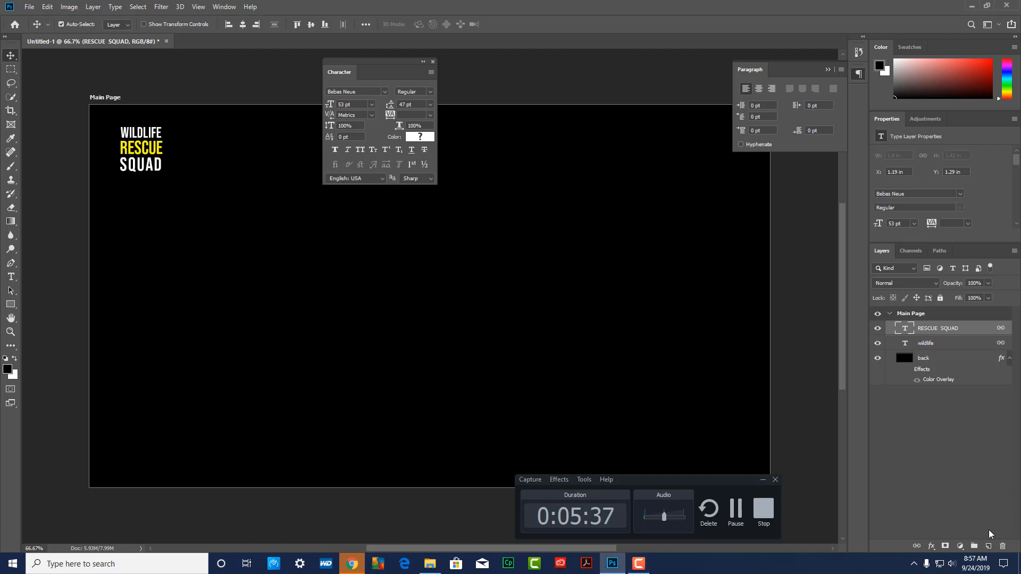
- Create a layer group named logo above the RESCUE SQUAD layer
click(974, 546)
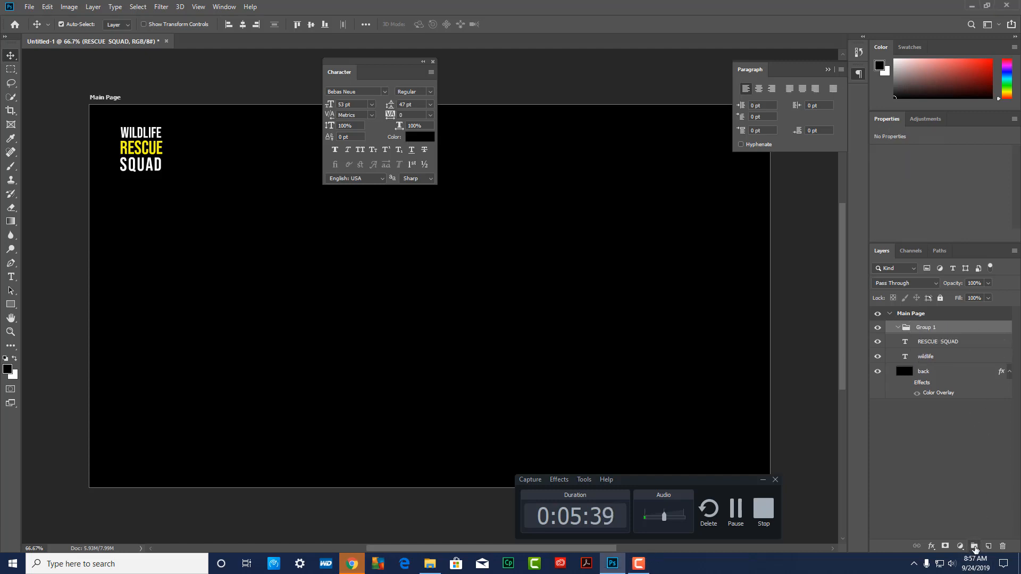
double_click(927, 327)
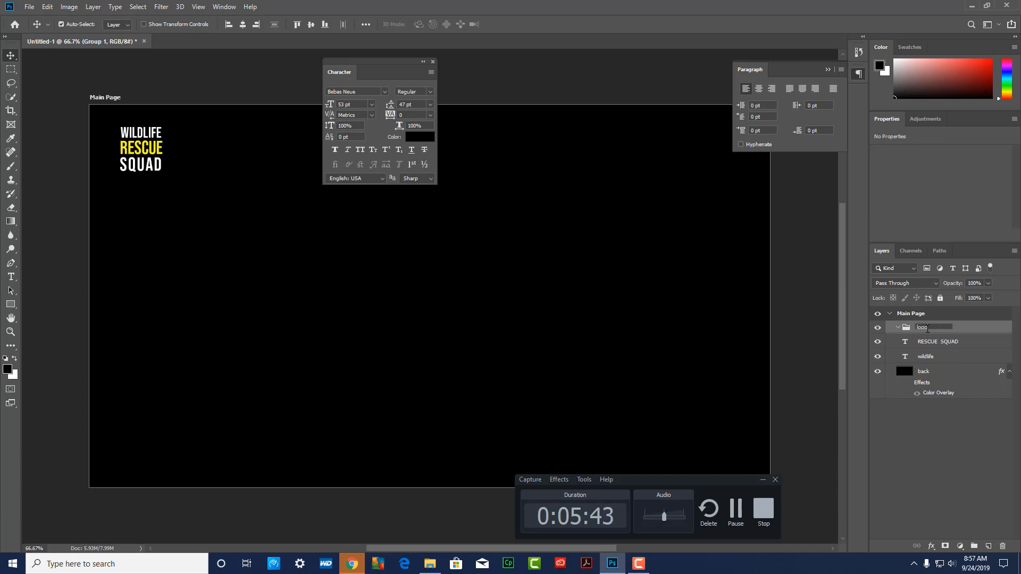
key(Return)
- Move the wildlife and RESCUE SQUAD text layers into the logo group and collapse the group
click(928, 356)
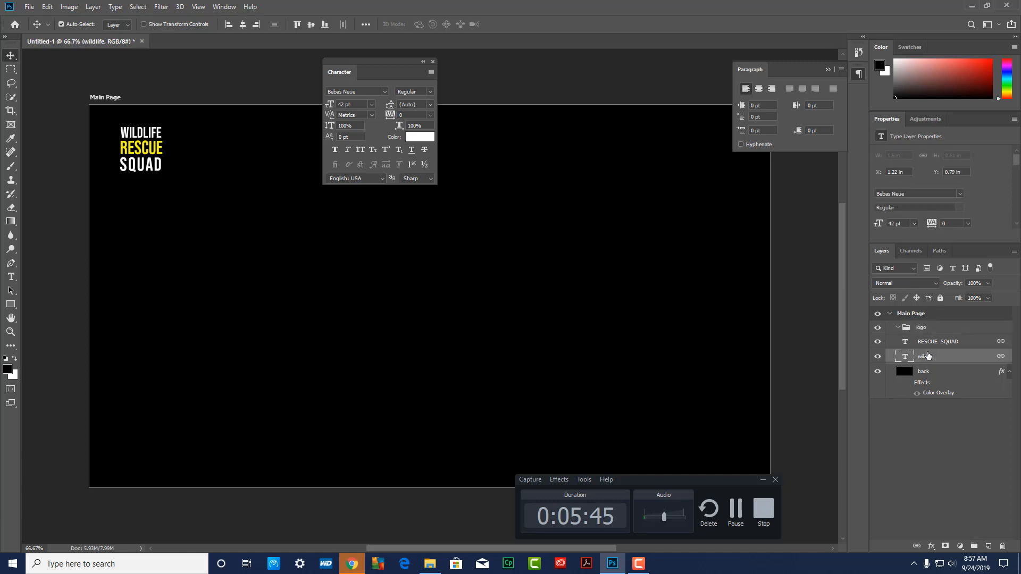
shift+click(928, 343)
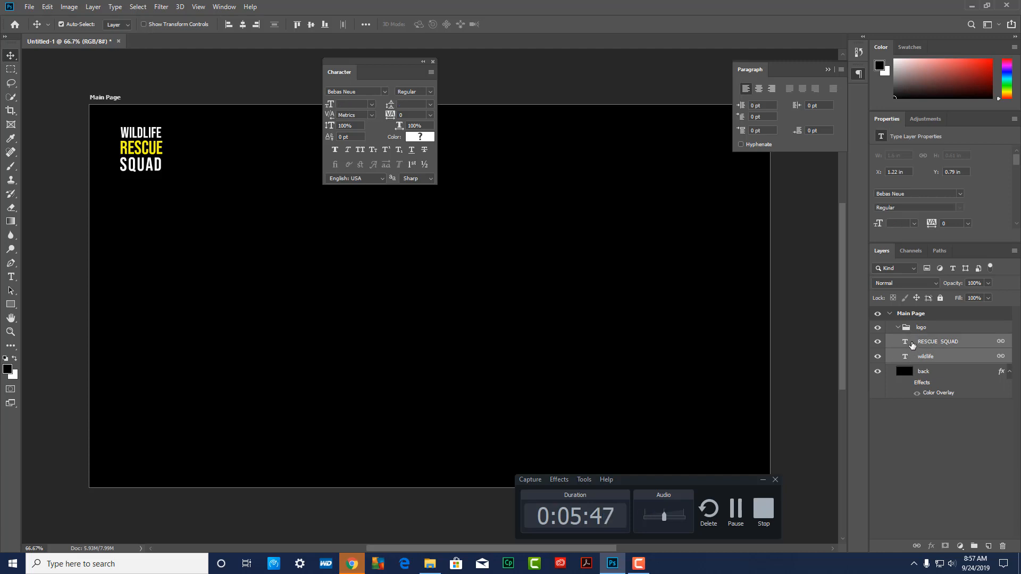
drag(928, 343, 911, 329)
click(900, 328)
click(898, 327)
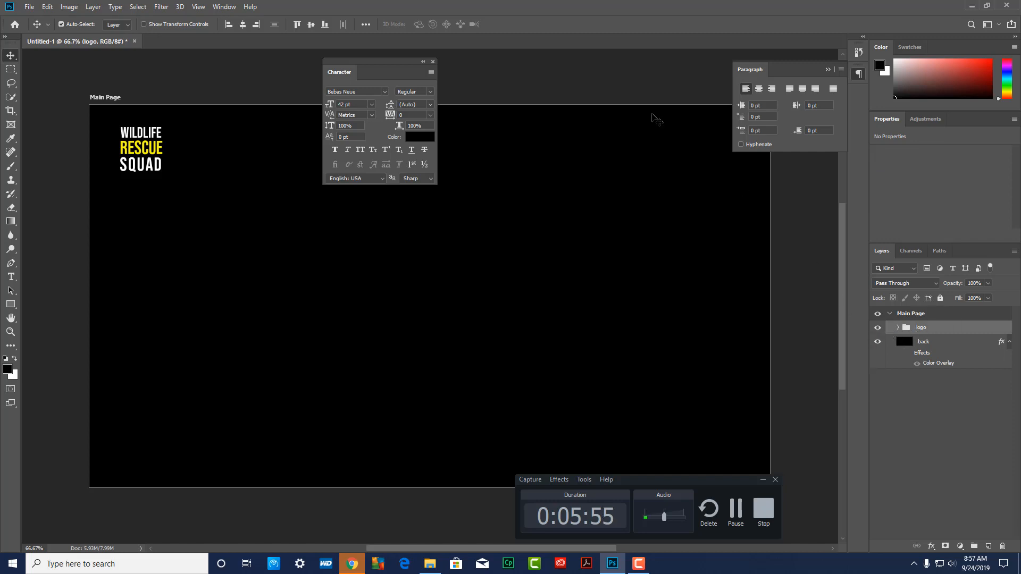
- Add a new 42 pt Bebas Neue text reading HOME on the black page, to the right of the logo
drag(366, 63, 248, 242)
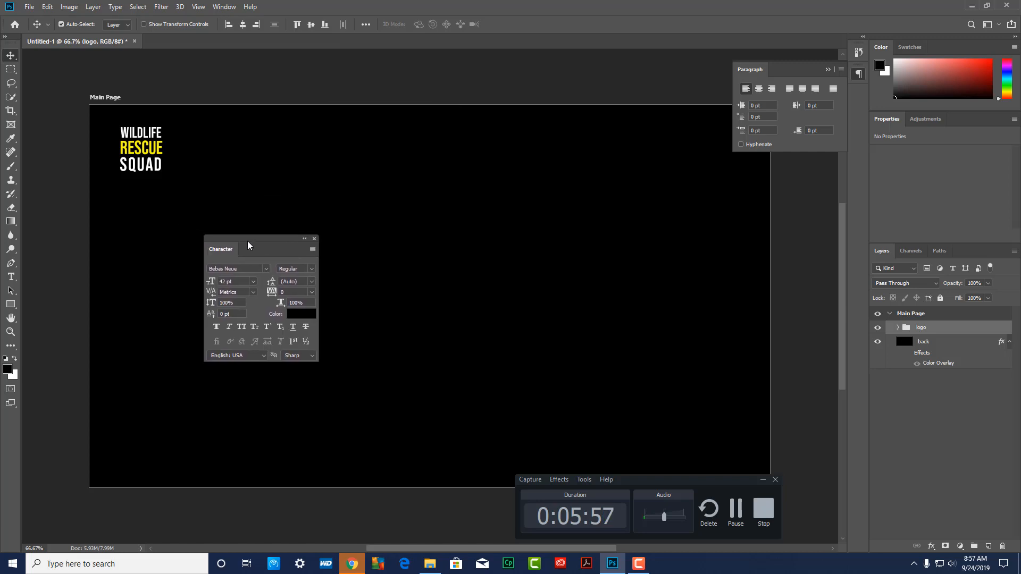
click(12, 277)
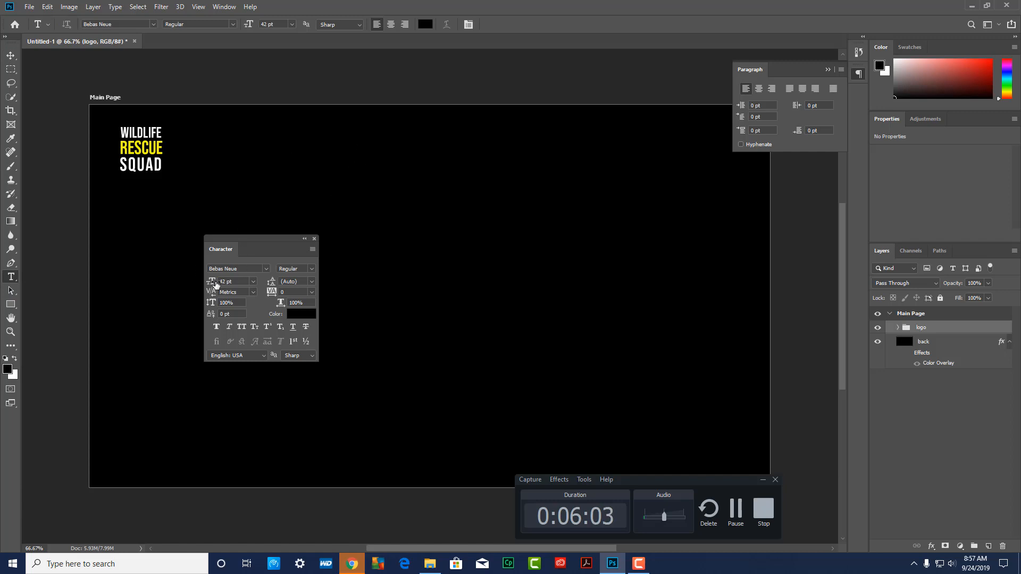
click(309, 147)
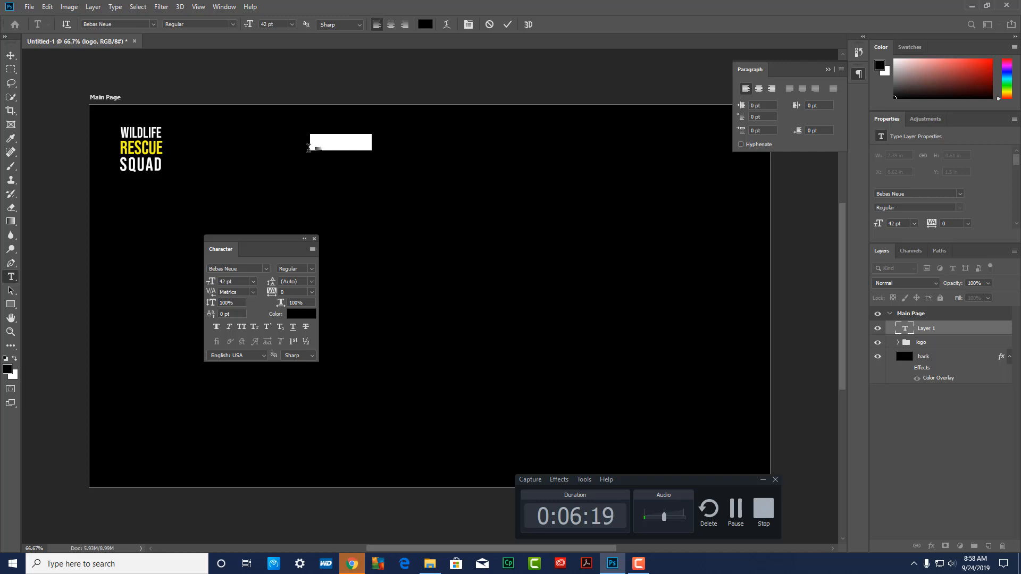
text(Hom)
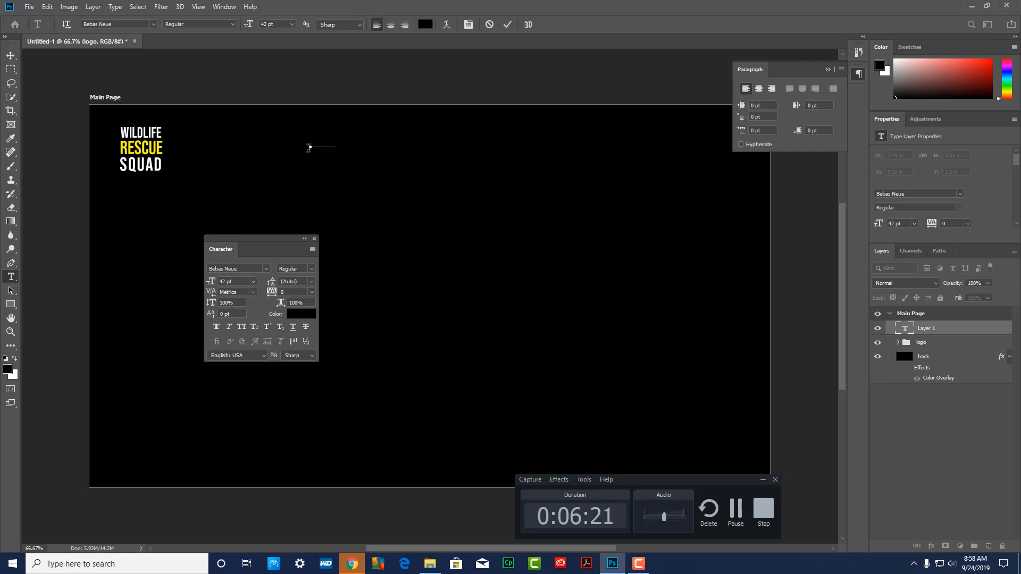
- Color the HOME text yellow (e9ec06) by sampling the word RESCUE in the logo
drag(336, 143, 287, 145)
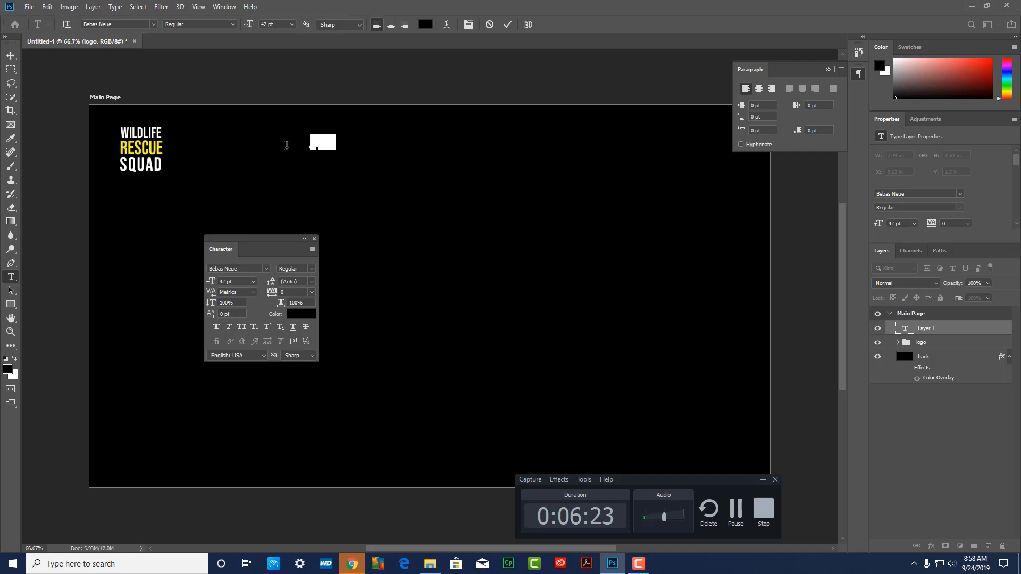
click(425, 25)
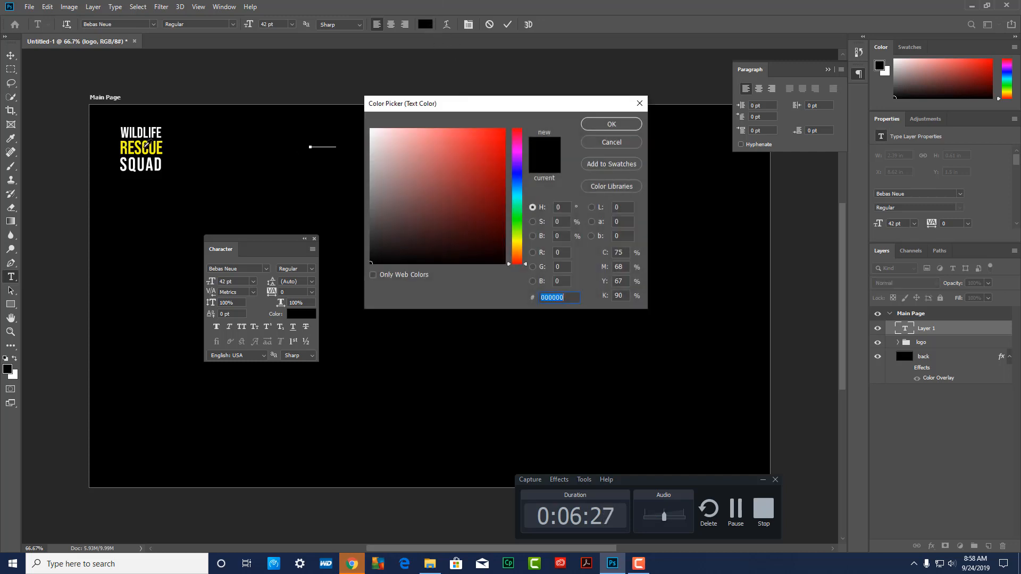
click(147, 151)
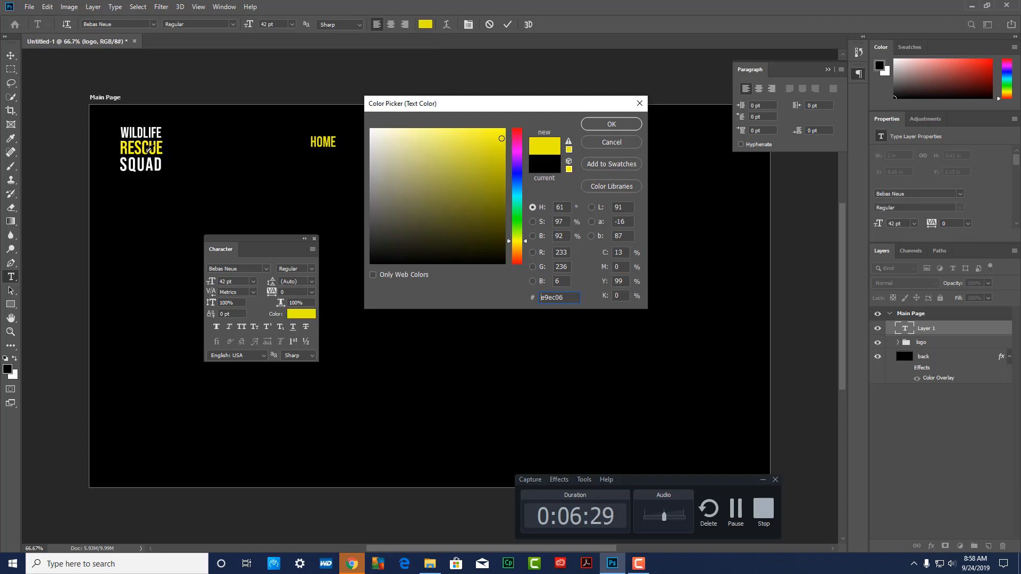
click(607, 124)
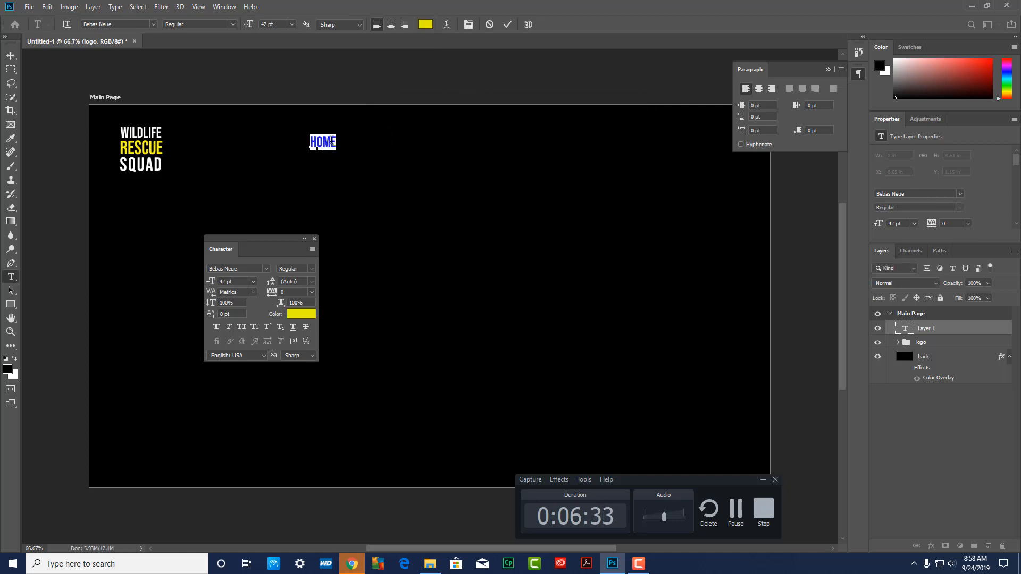
- Move the HOME text near the page's upper right, at about X 17.55 in, Y 0.37 in
click(11, 56)
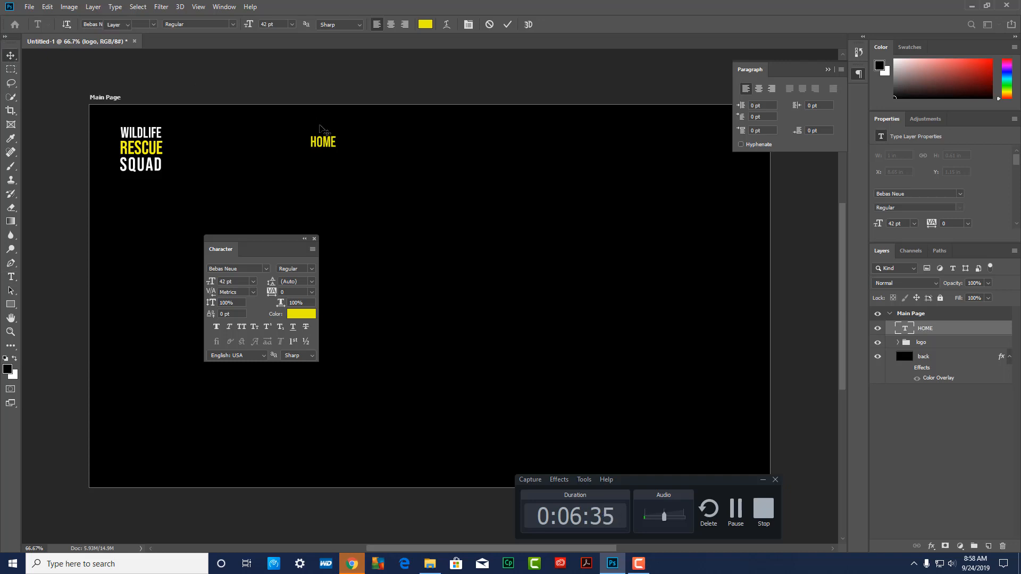
drag(330, 147, 500, 126)
drag(509, 126, 558, 127)
- Shorten the HOME STORY text to read only HOME and commit the edit
double_click(911, 330)
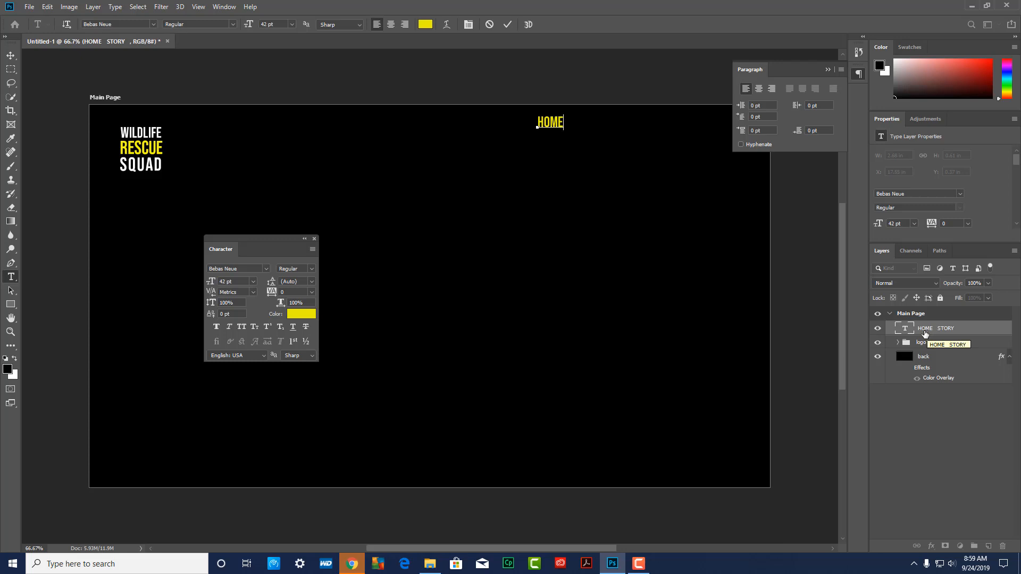
click(638, 562)
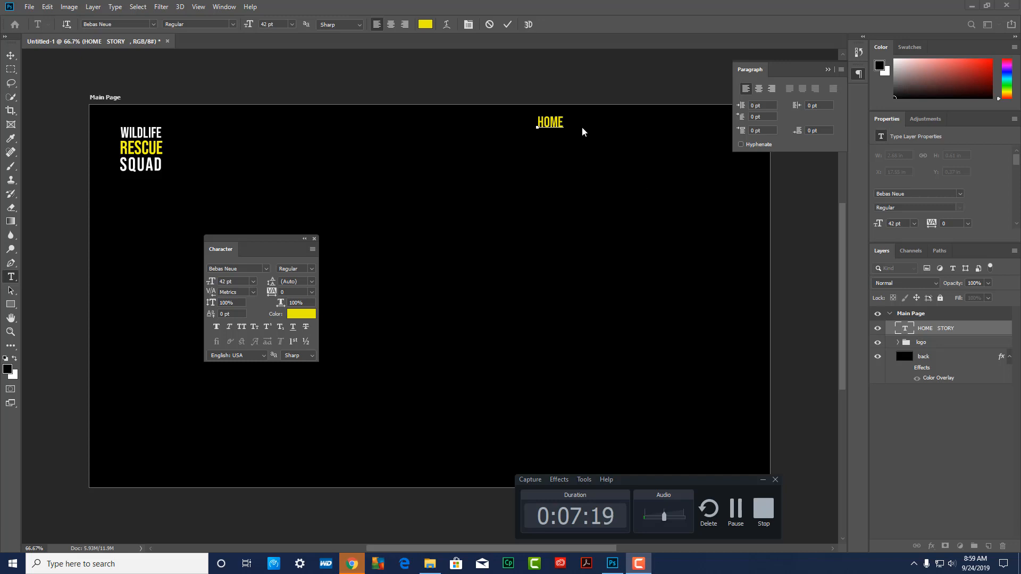
double_click(906, 330)
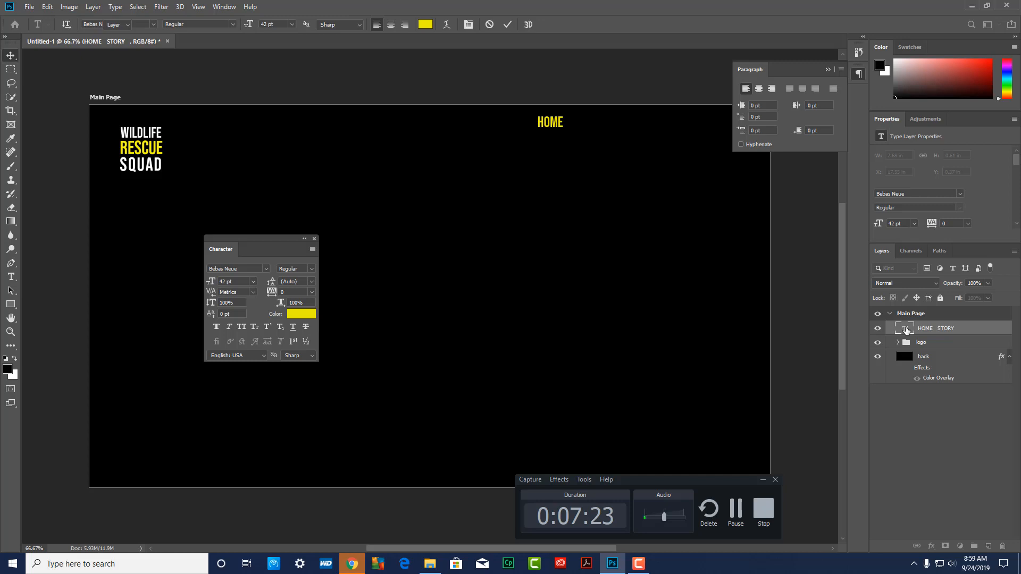
- Duplicate the HOME text to about X 19.72 in, Y 0.37 in and change the copy to read STORY
drag(905, 330, 991, 546)
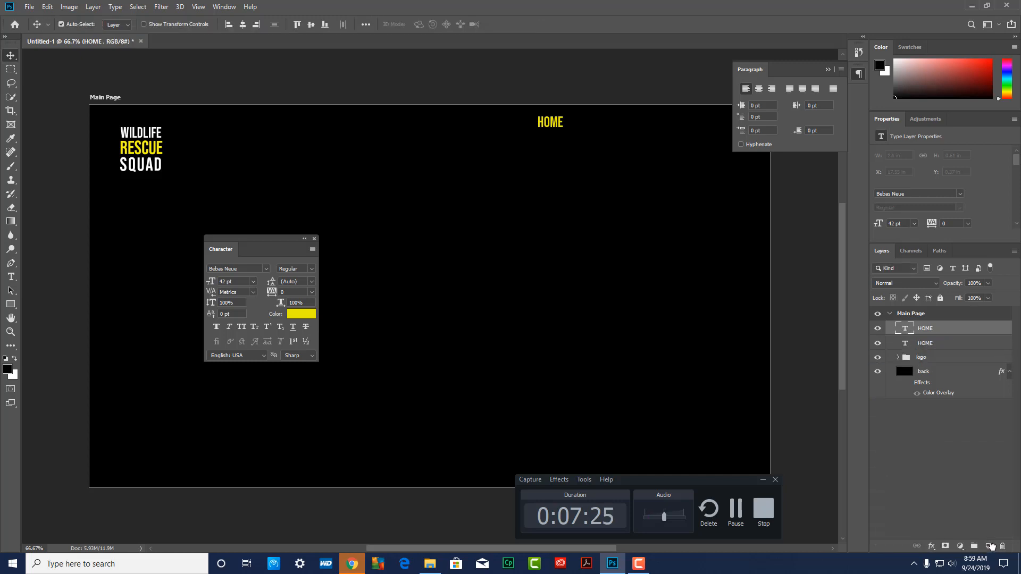
drag(562, 127, 616, 125)
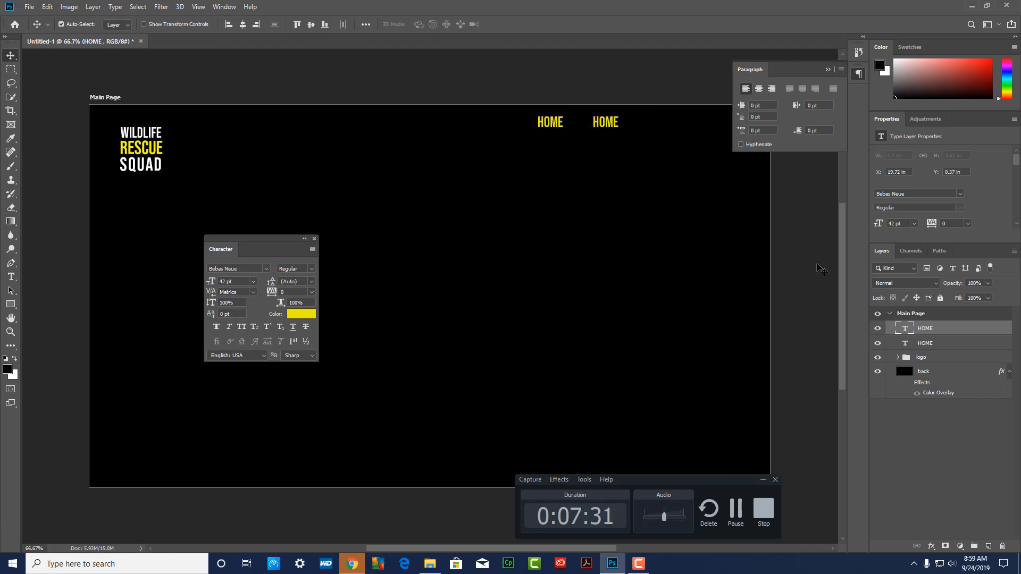
double_click(911, 332)
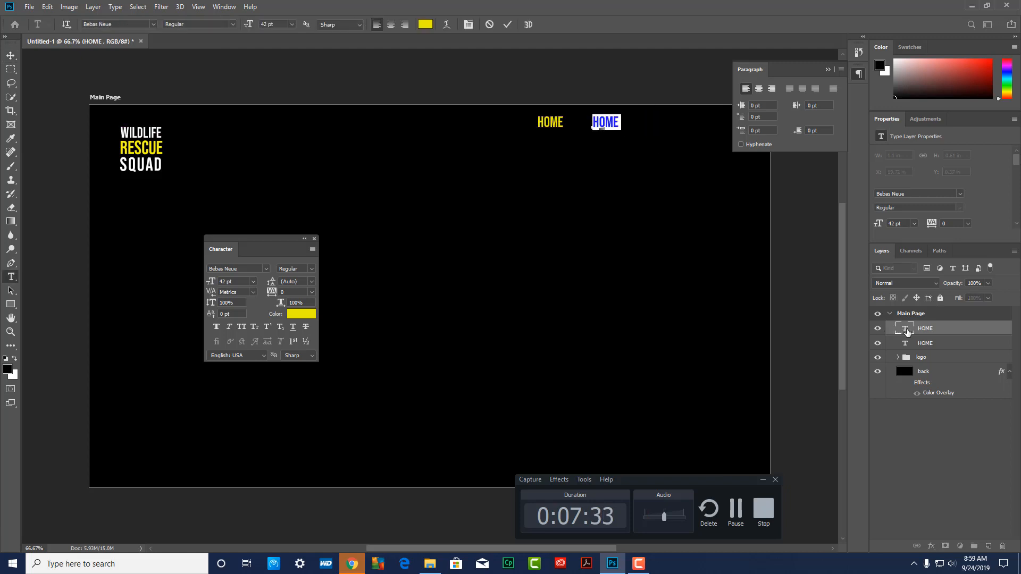
text(ST)
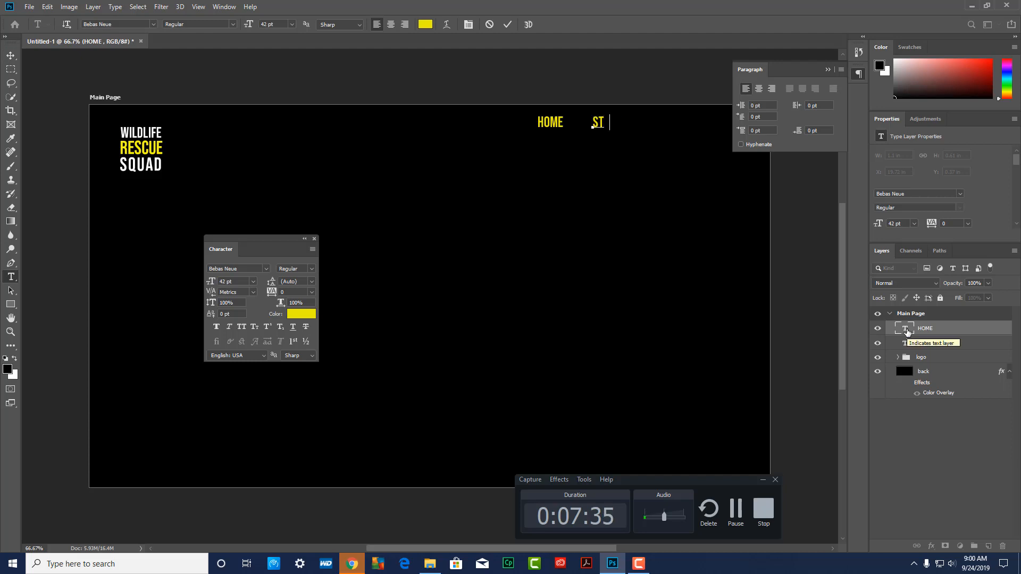
text(ORY)
click(960, 334)
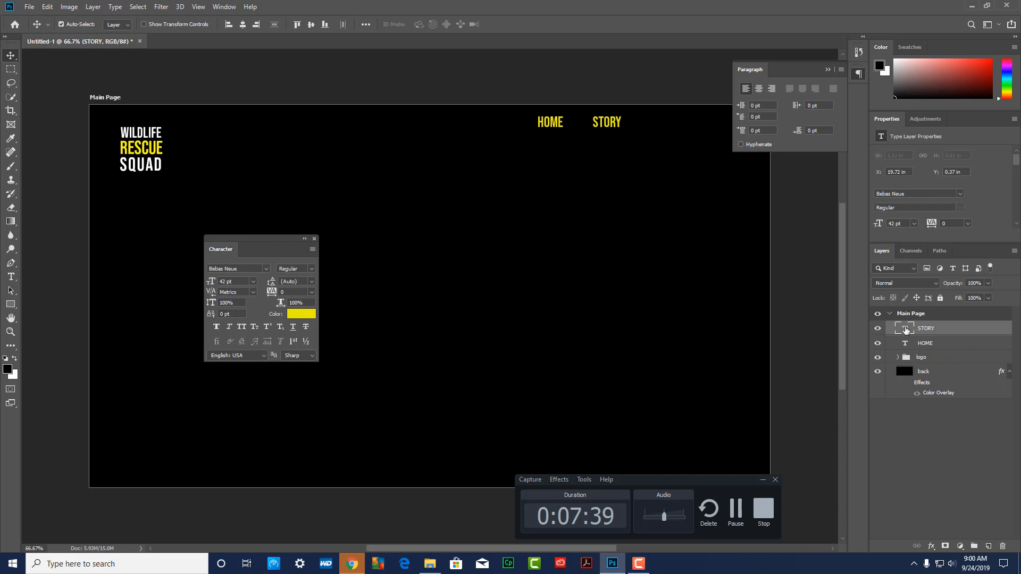
- Duplicate the STORY text to about X 22.01 in, Y 0.37 in and change the copy to read CONTACT
drag(906, 331, 990, 546)
drag(615, 128, 669, 125)
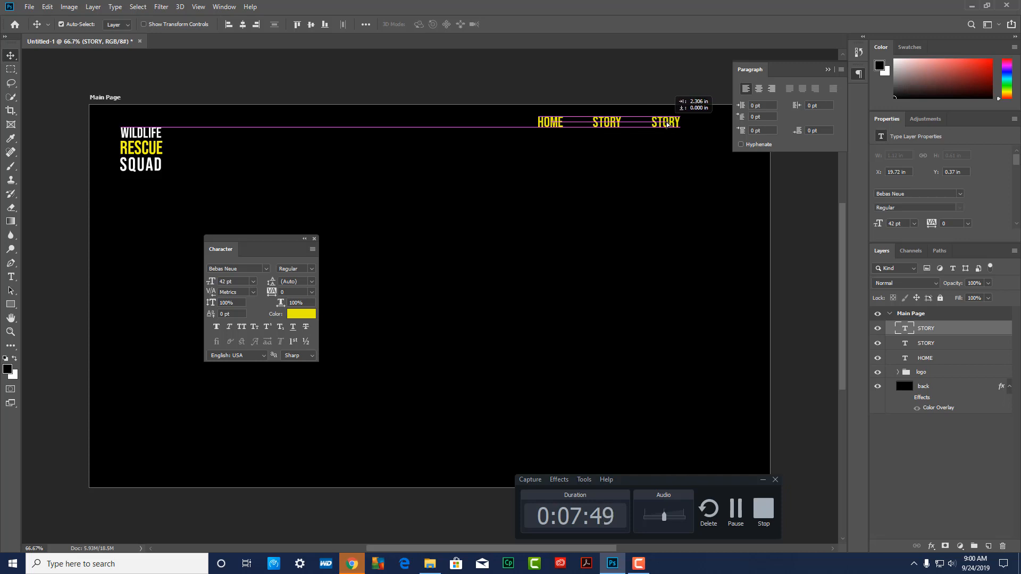
drag(667, 124, 666, 125)
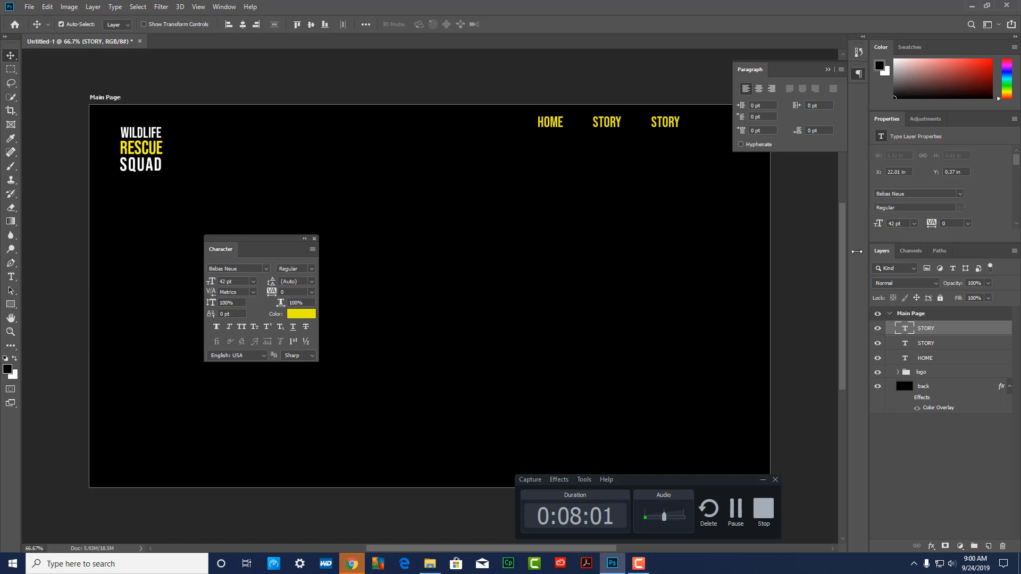
double_click(910, 328)
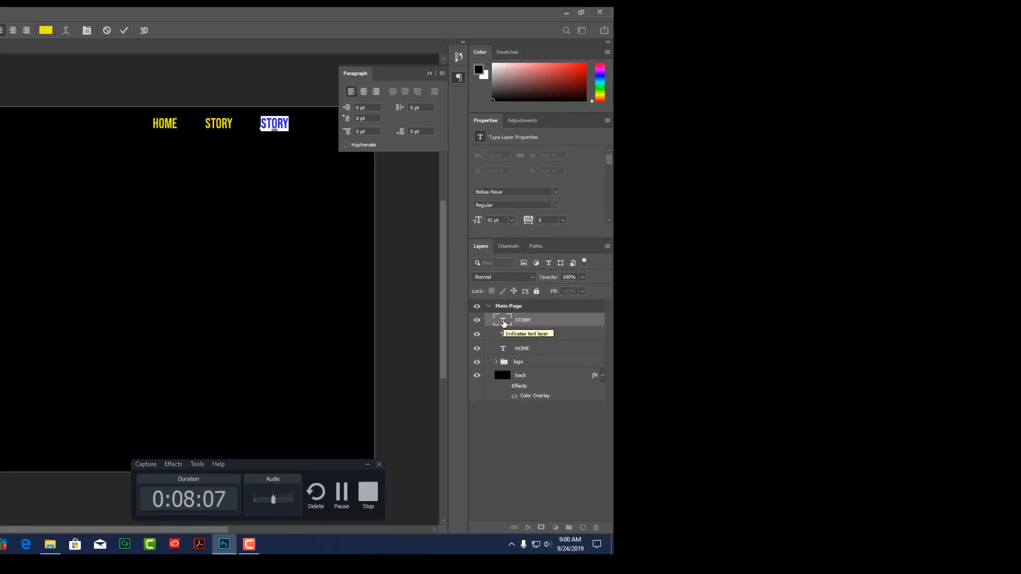
text(CO)
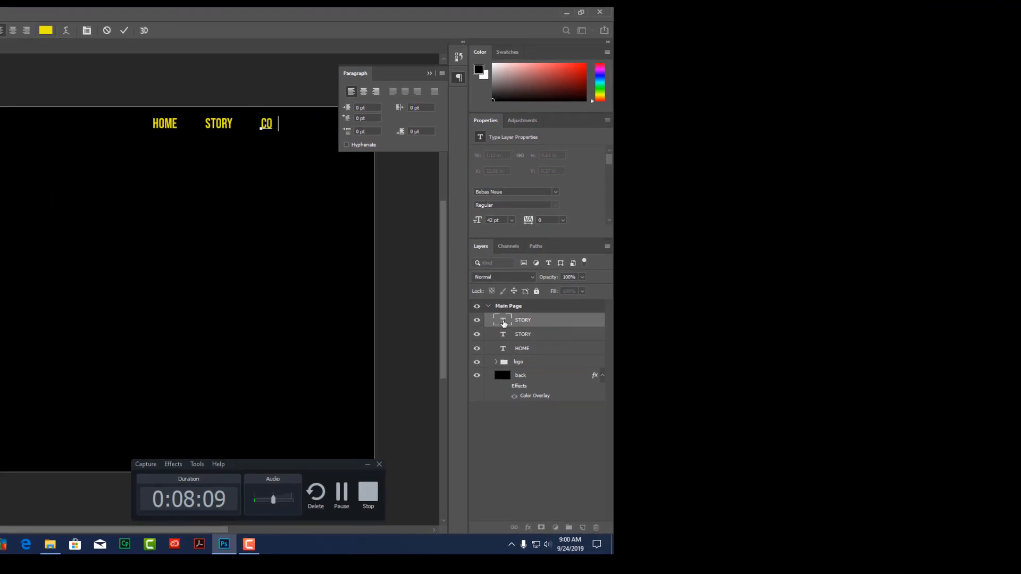
text(NTACT)
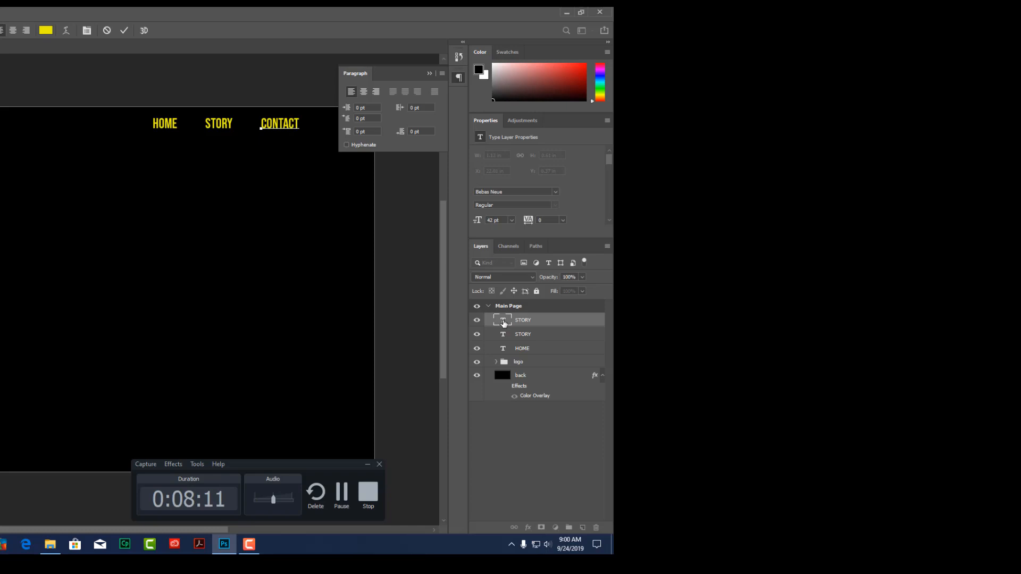
- Create a layer group named menu and place it above the CONTACT layer
click(523, 352)
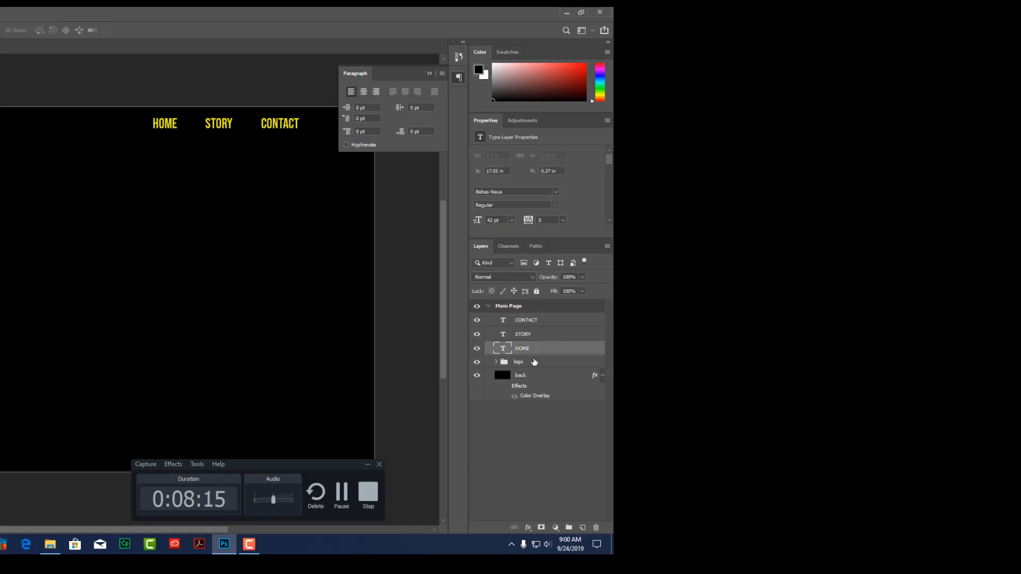
click(569, 529)
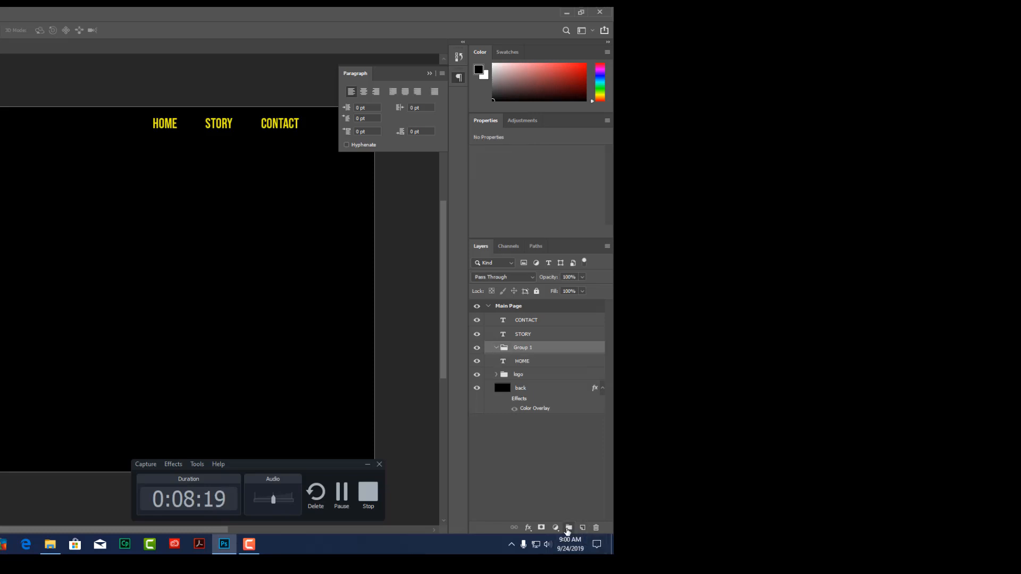
double_click(521, 349)
text(menu)
drag(503, 361, 491, 316)
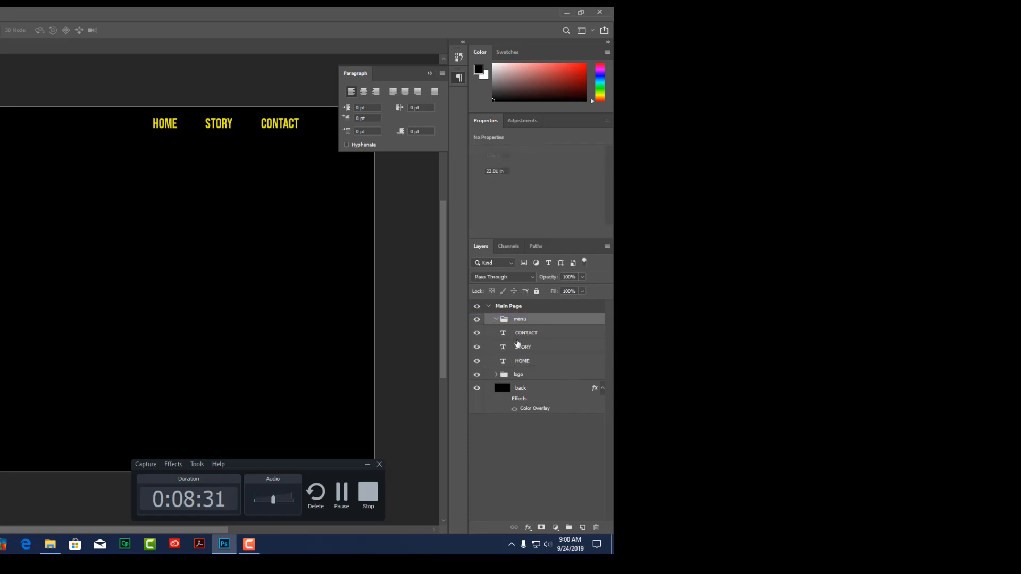
- Move the CONTACT, STORY and HOME text layers into the menu group and collapse the group
click(518, 340)
shift+click(520, 355)
shift+click(522, 362)
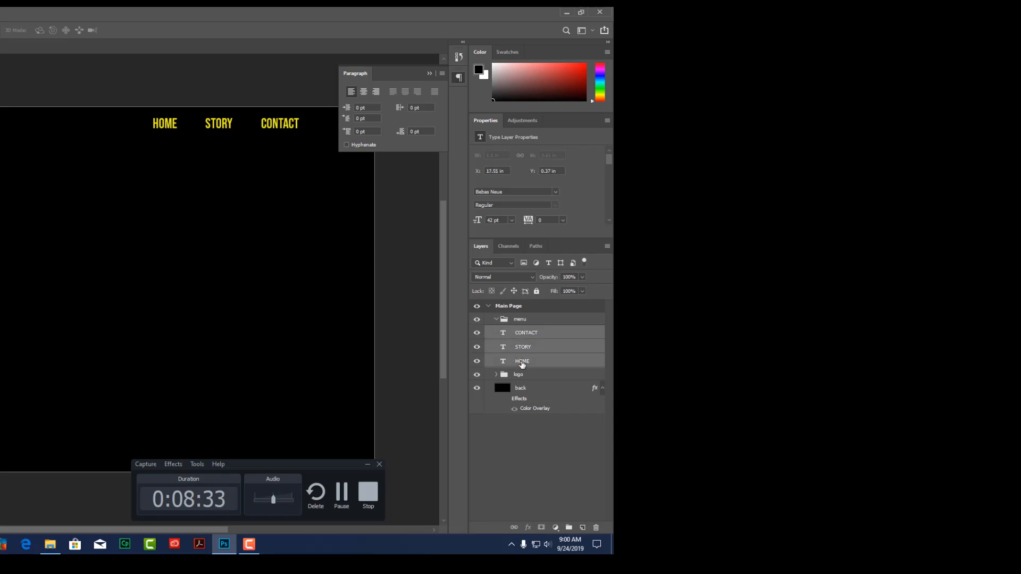
drag(522, 325, 508, 324)
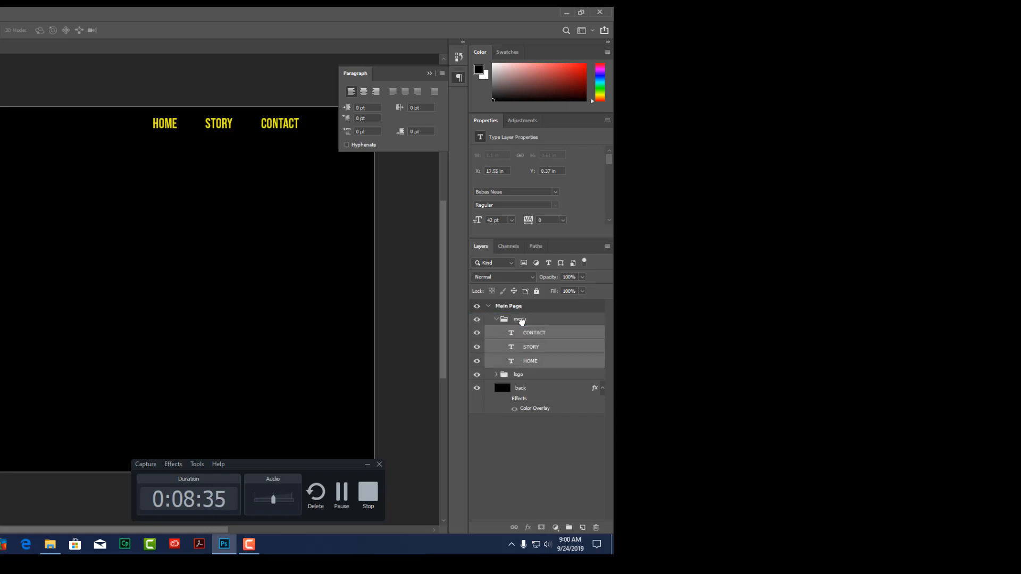
click(497, 319)
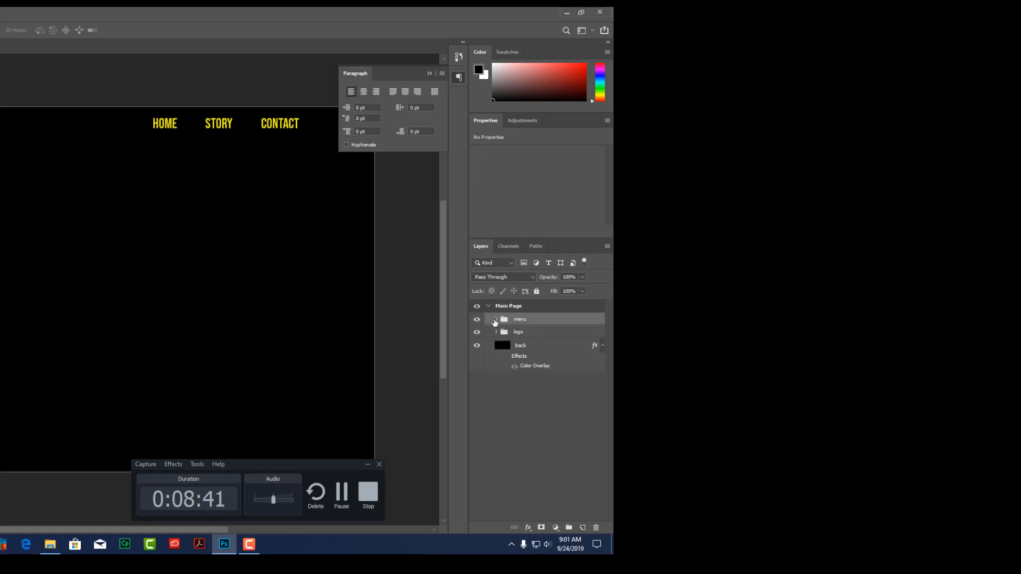
- Check the menu group's contents by expanding and collapsing it, and toggle its visibility off and on
click(496, 319)
click(496, 321)
click(477, 319)
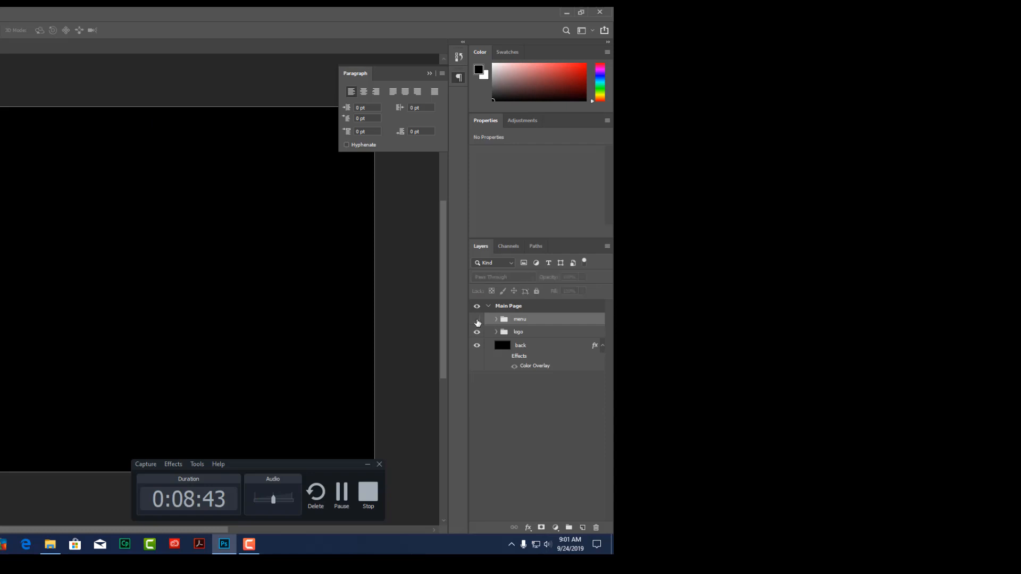
click(477, 320)
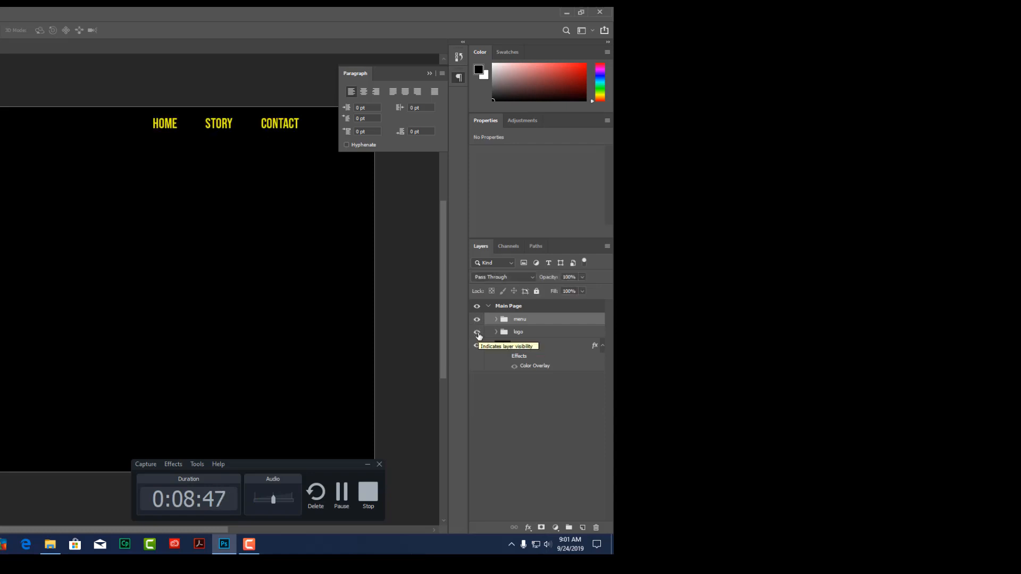
click(343, 496)
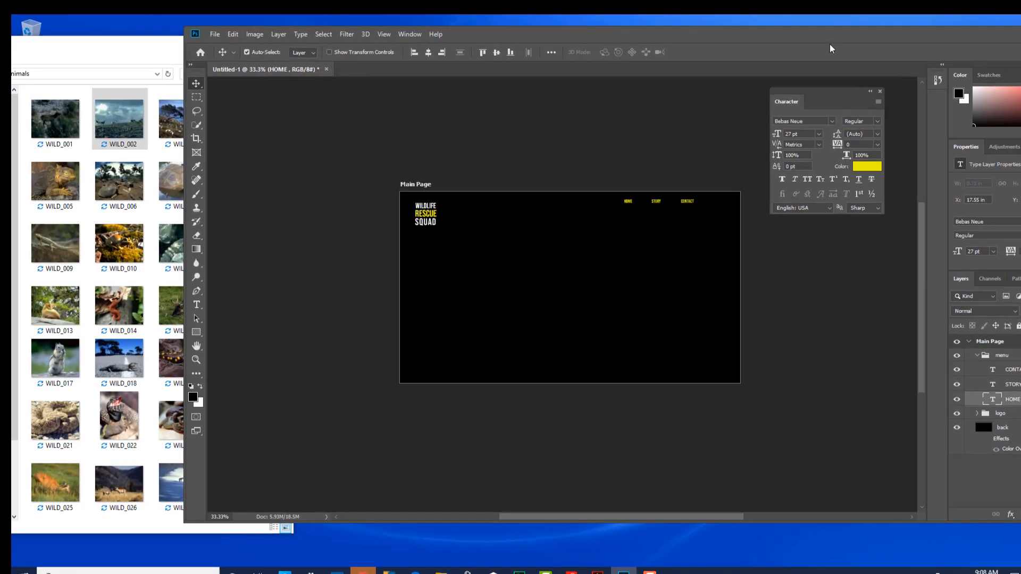
- Place the WILD_002 image from the Stock art - animals folder onto the Main Page artboard
click(120, 64)
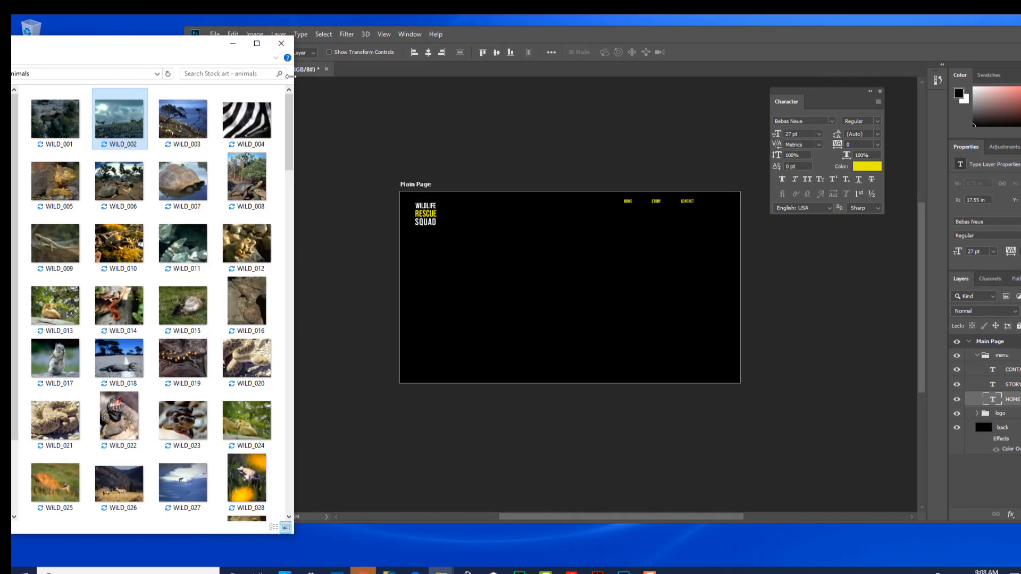
drag(176, 59, 196, 39)
drag(292, 36, 239, 38)
click(649, 572)
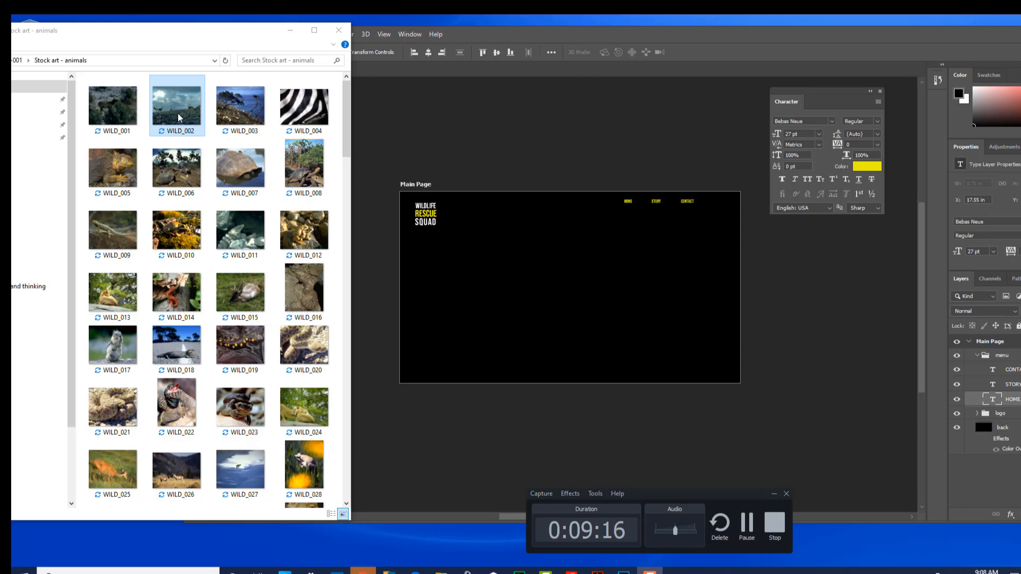
drag(178, 123, 355, 212)
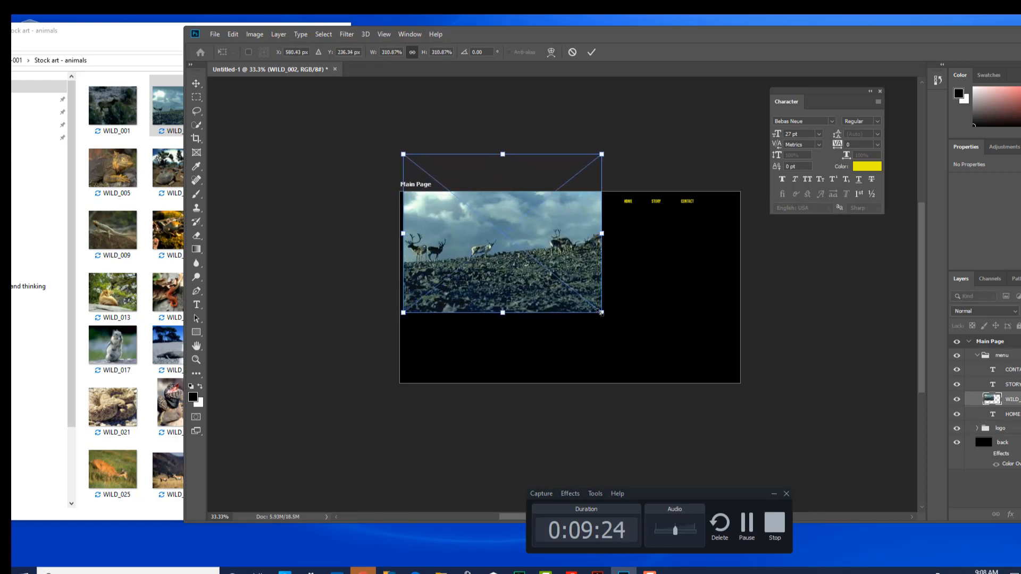
- Scale the placed WILD_002 image to about 534%, align it with the artboard's upper edge and commit the placement
drag(602, 312, 745, 423)
drag(648, 316, 649, 343)
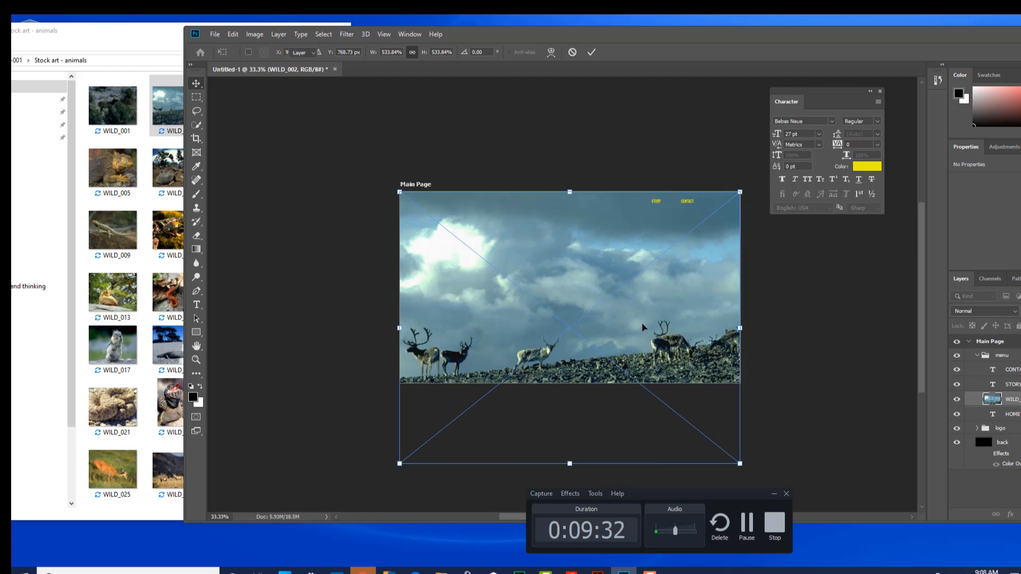
key(Return)
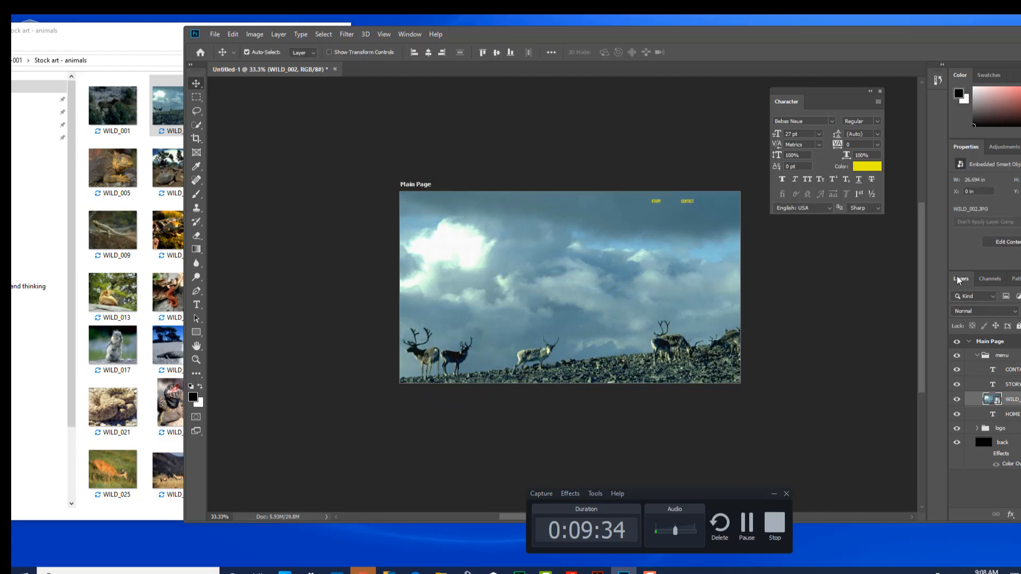
- Float and enlarge the Layers panel, and move the WILD_002 layer out of the menu group to directly below it
drag(961, 279, 795, 252)
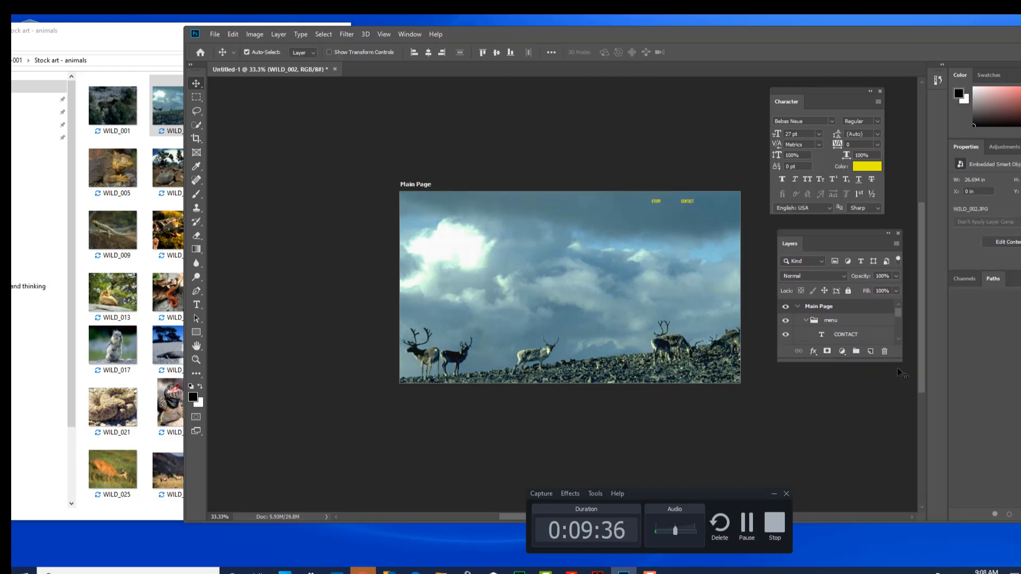
drag(877, 360, 878, 490)
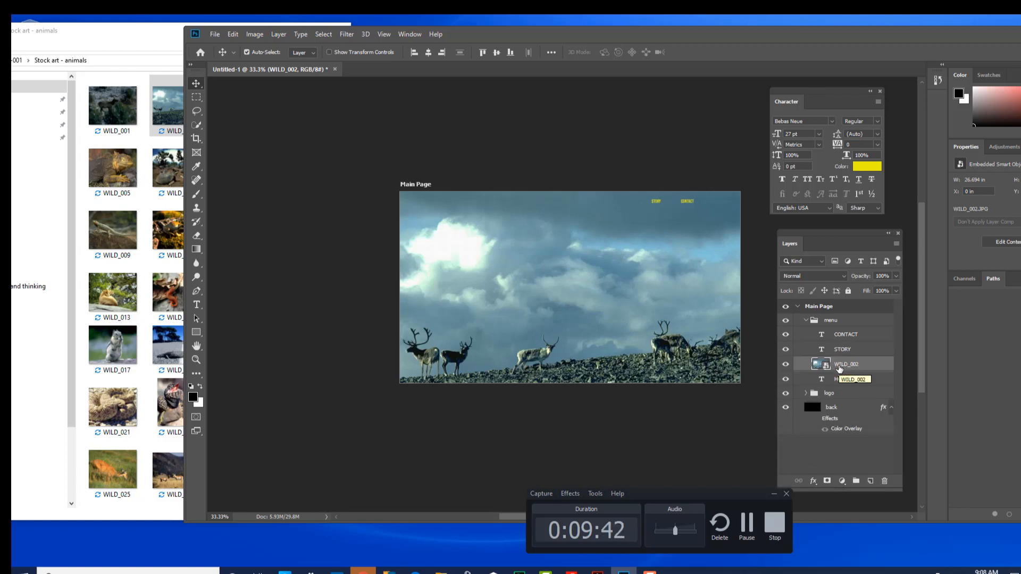
drag(840, 366, 841, 387)
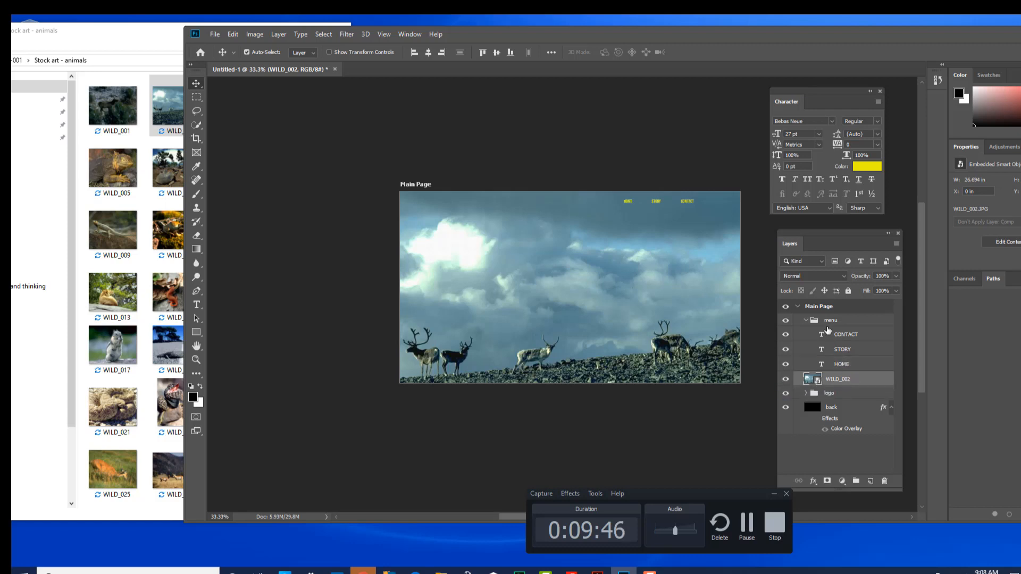
click(804, 320)
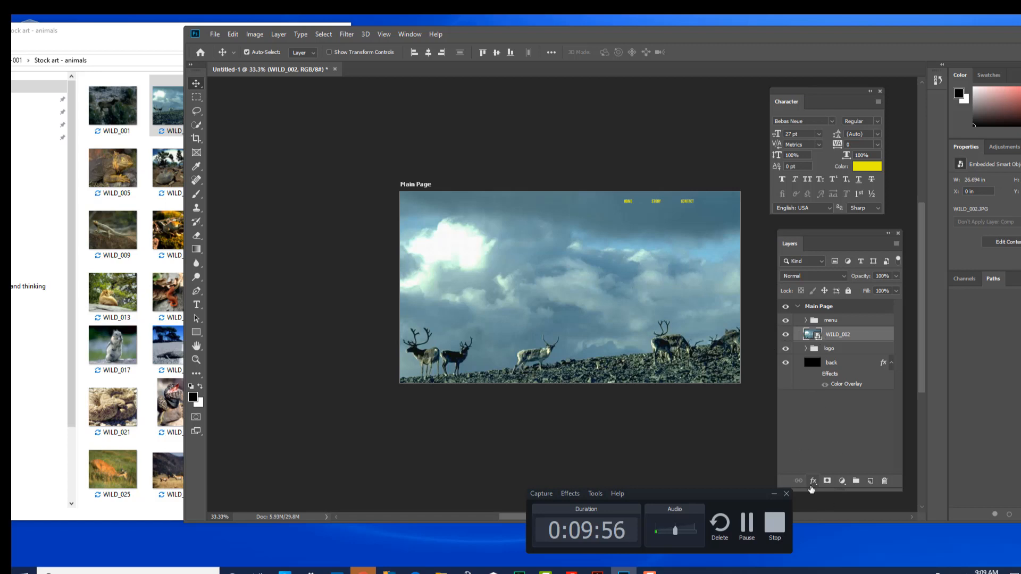
- Add a Linear Gradient Overlay to the WILD_002 layer using the black-to-transparent gradient preset
click(814, 482)
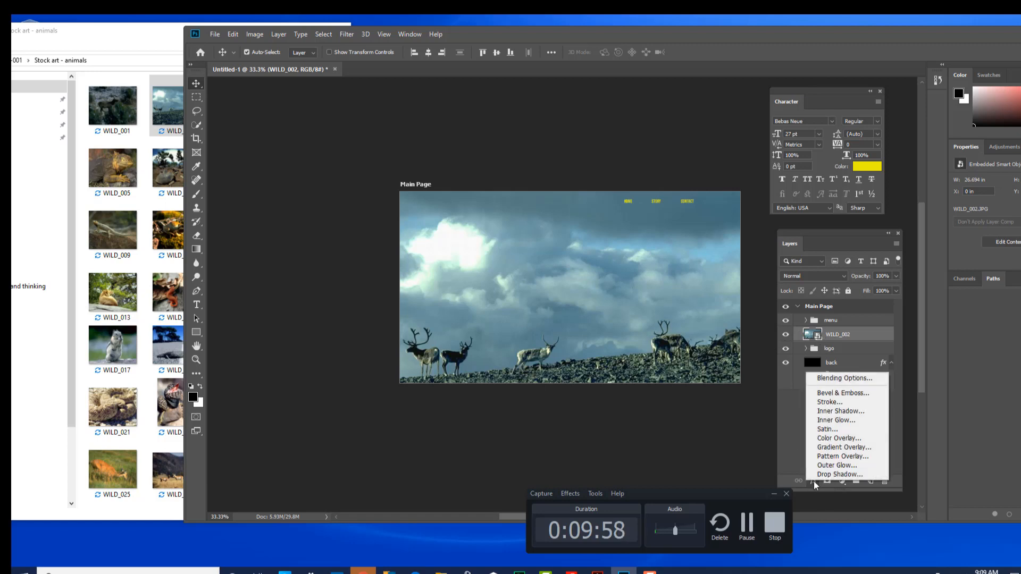
click(830, 447)
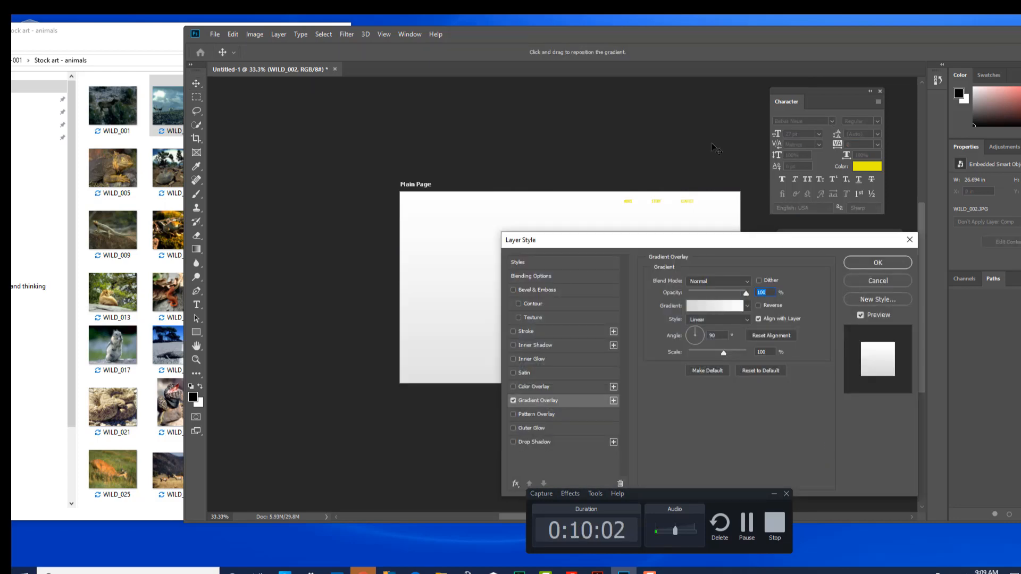
drag(703, 246, 205, 187)
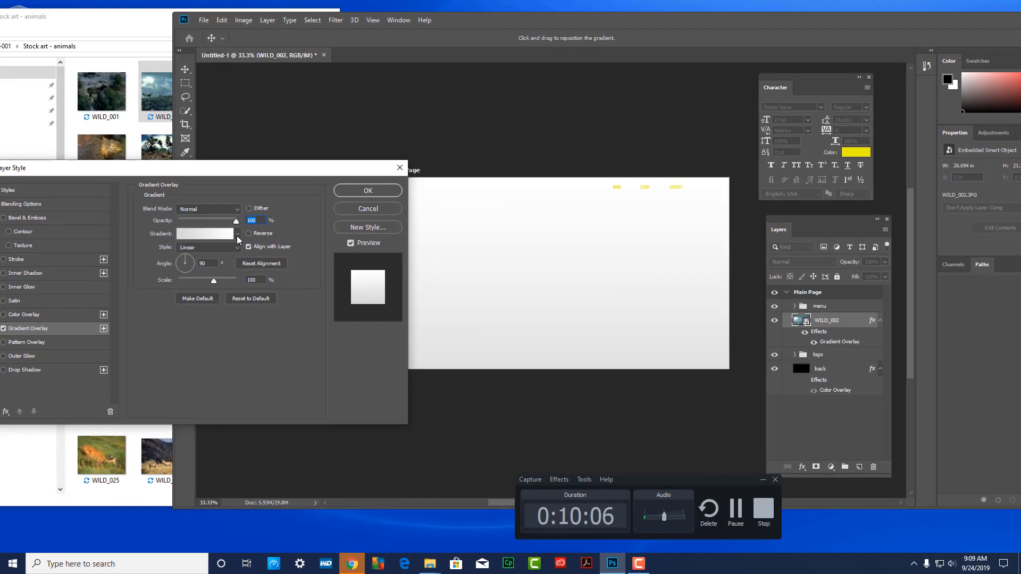
click(255, 248)
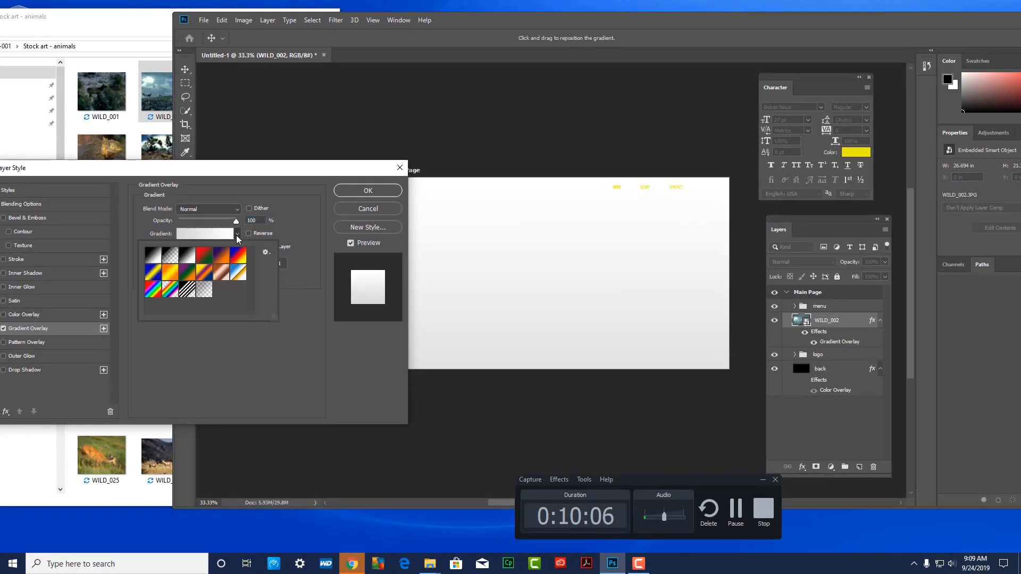
click(169, 255)
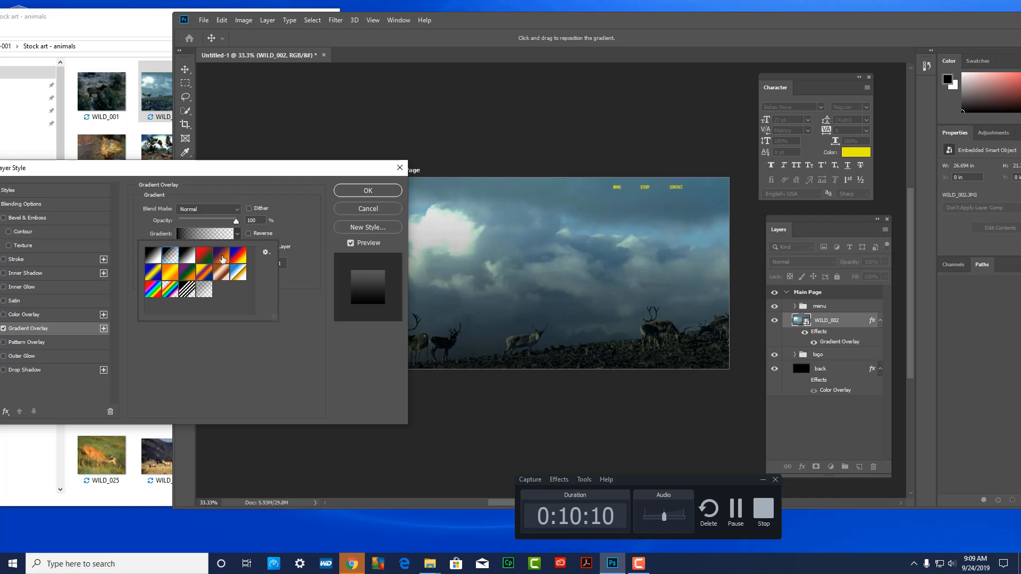
click(153, 257)
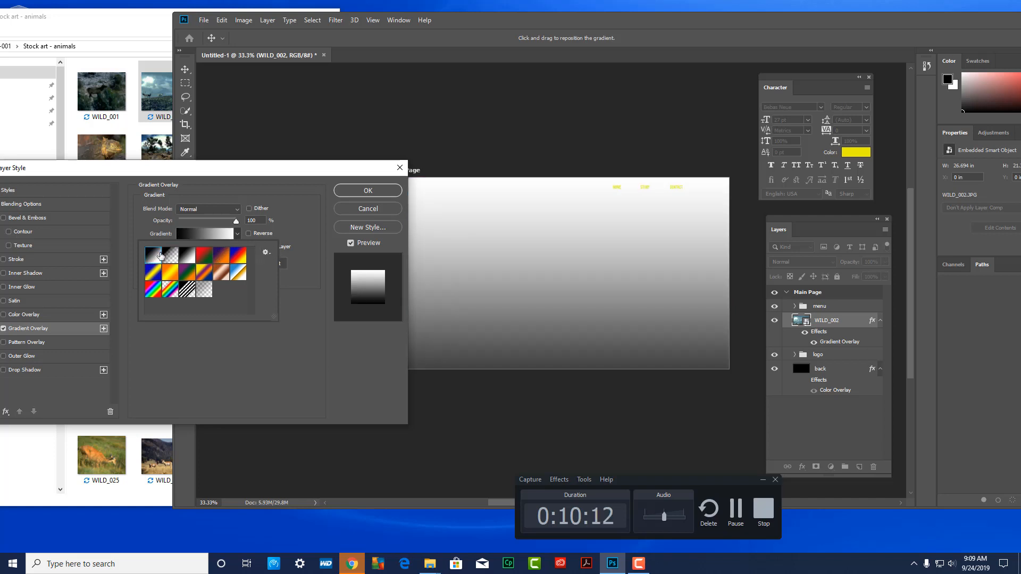
click(170, 255)
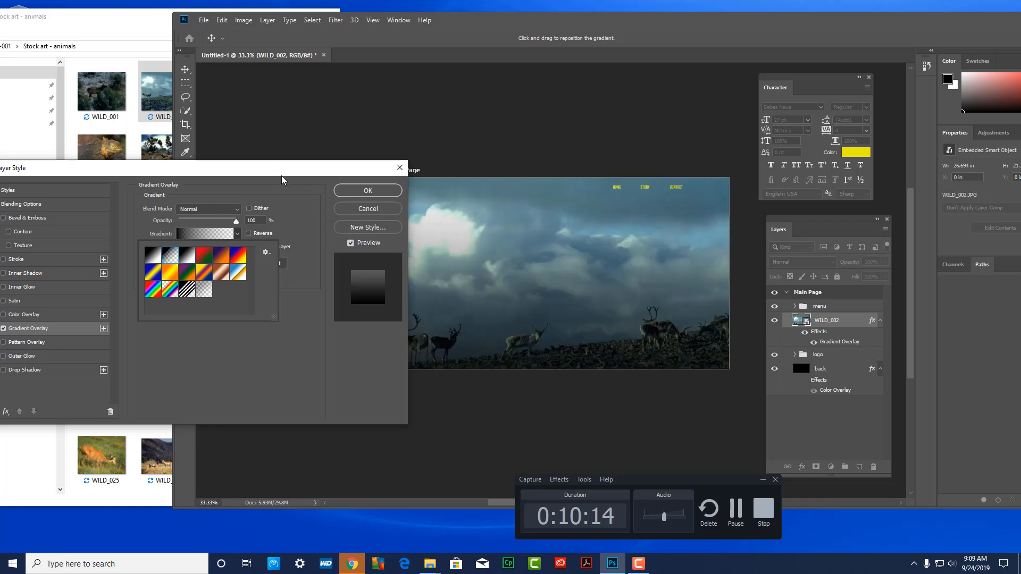
drag(281, 169, 276, 237)
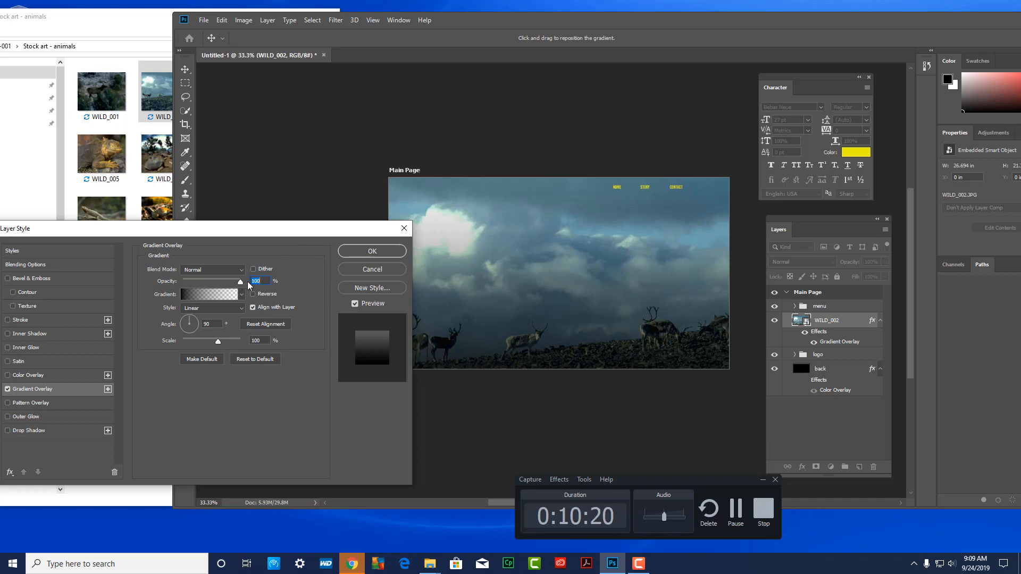
- Set the gradient overlay's angle to 171° and apply the layer style
mouse_move(189, 324)
mouse_down()
mouse_move(173, 329)
mouse_move(186, 322)
mouse_up()
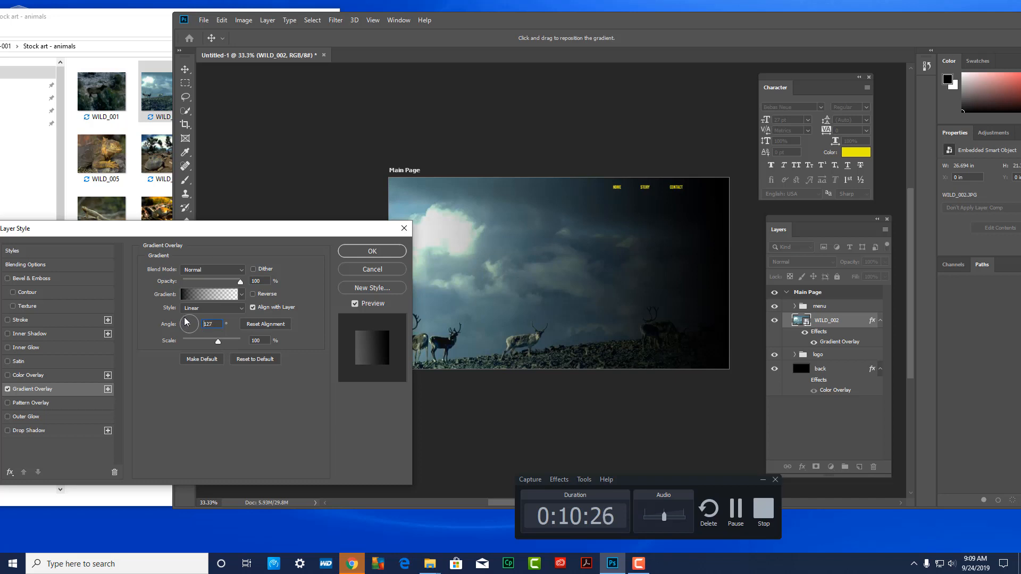
drag(183, 320, 183, 323)
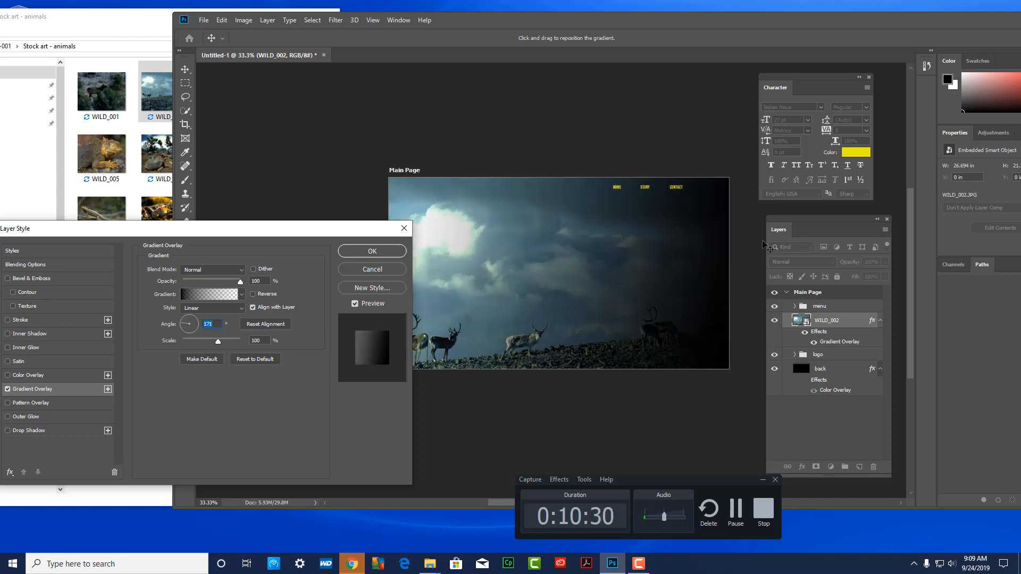
click(372, 251)
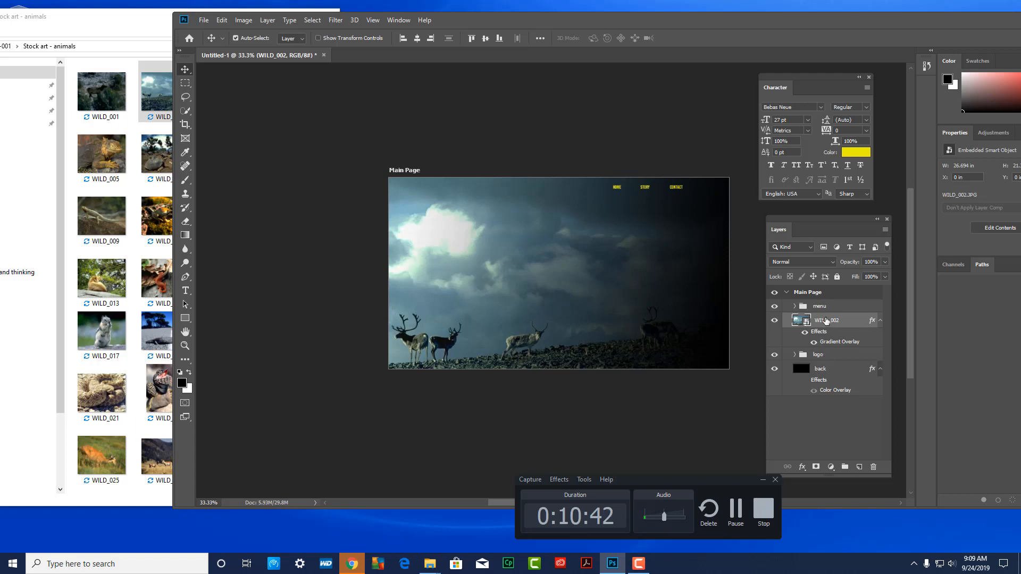
- Move the WILD_002 layer below the logo group and shift the Character and Layers panels clear of the artboard
drag(823, 320, 823, 362)
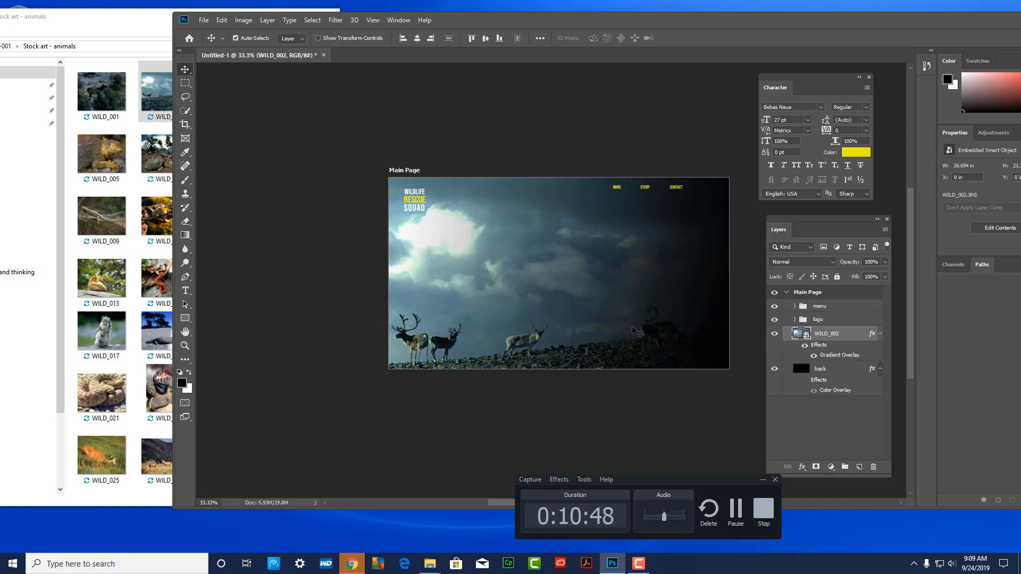
key(ctrl)
key(ctrl+plus)
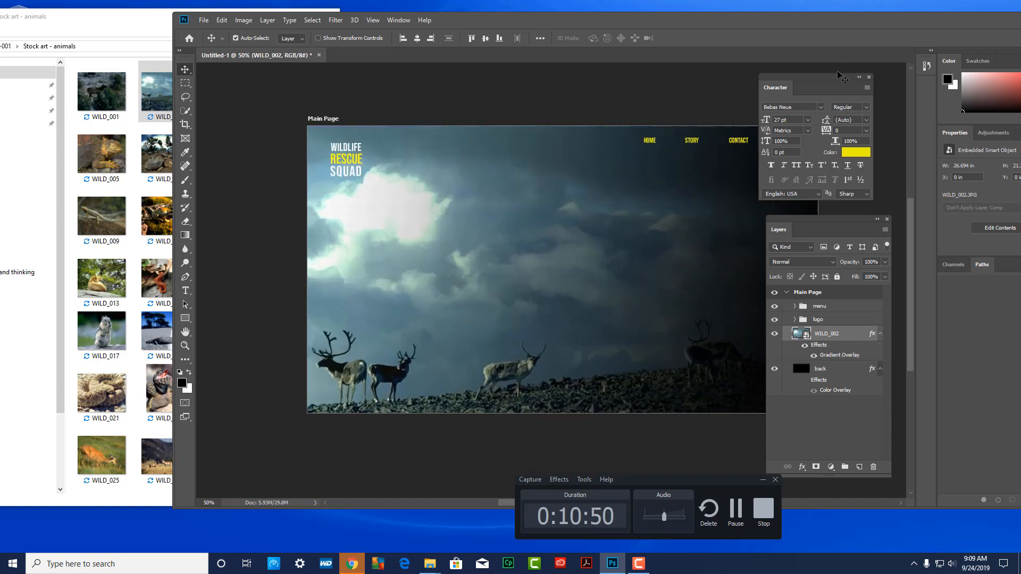
drag(867, 84, 940, 91)
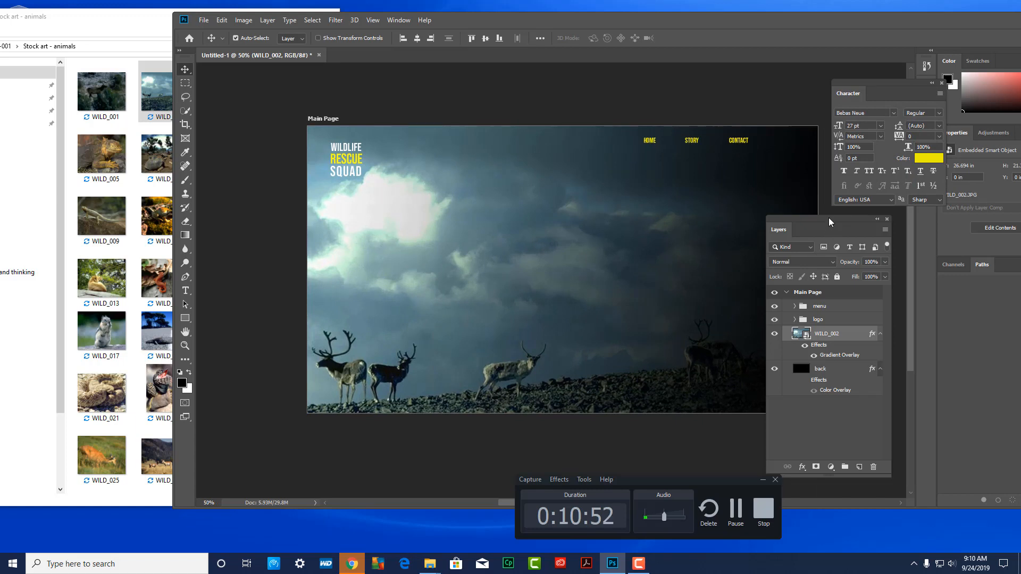
drag(844, 223, 895, 219)
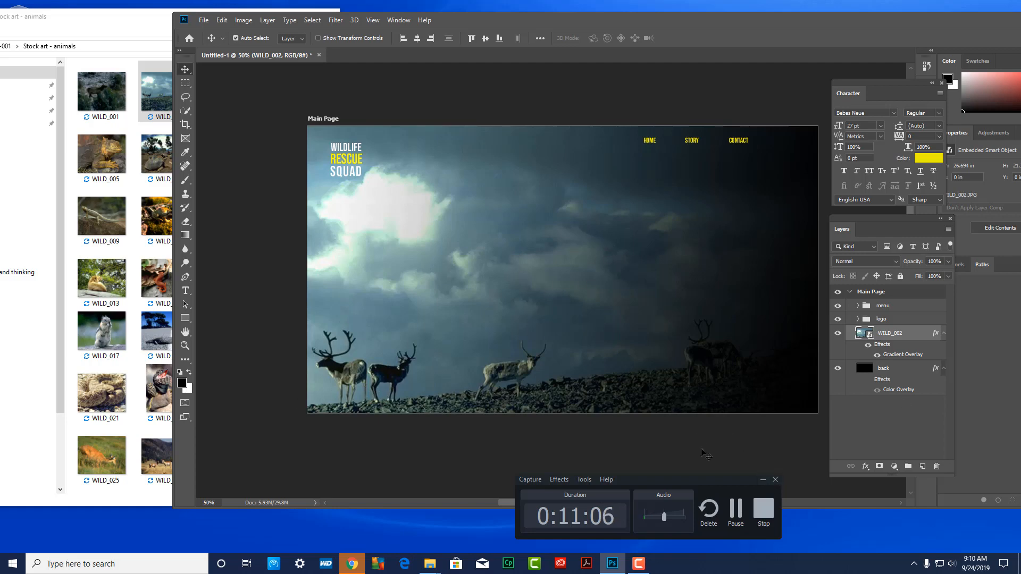
click(737, 524)
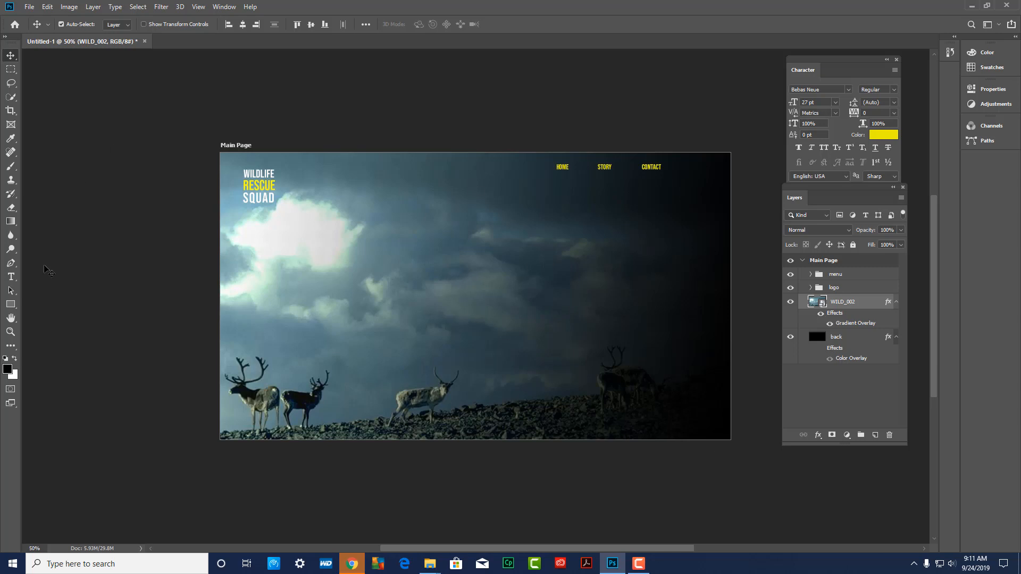
- Add a new layer above WILD_002 and draw a black rectangle shape, about 1925 x 77 px, along the artboard's lower edge
click(12, 311)
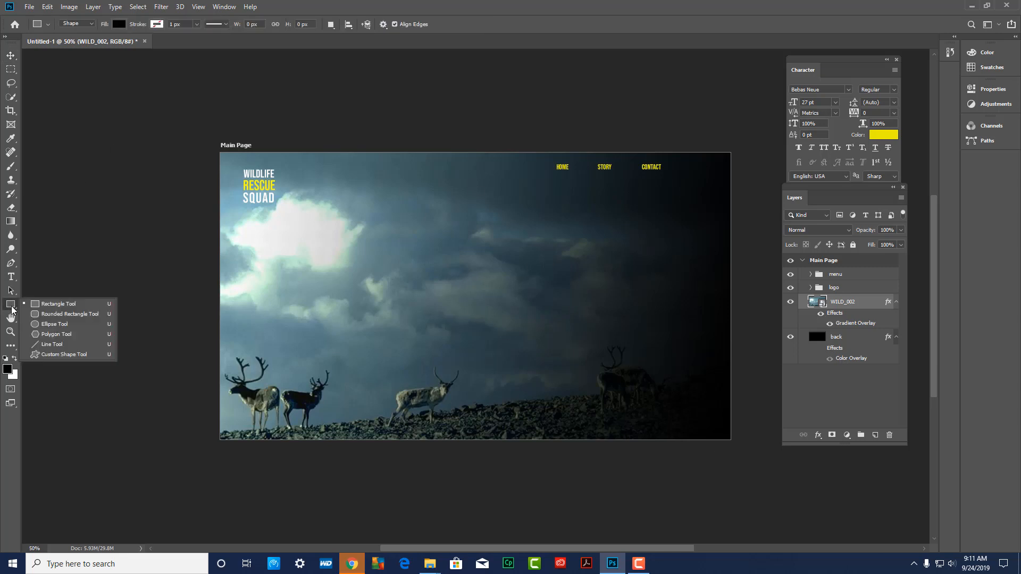
click(42, 307)
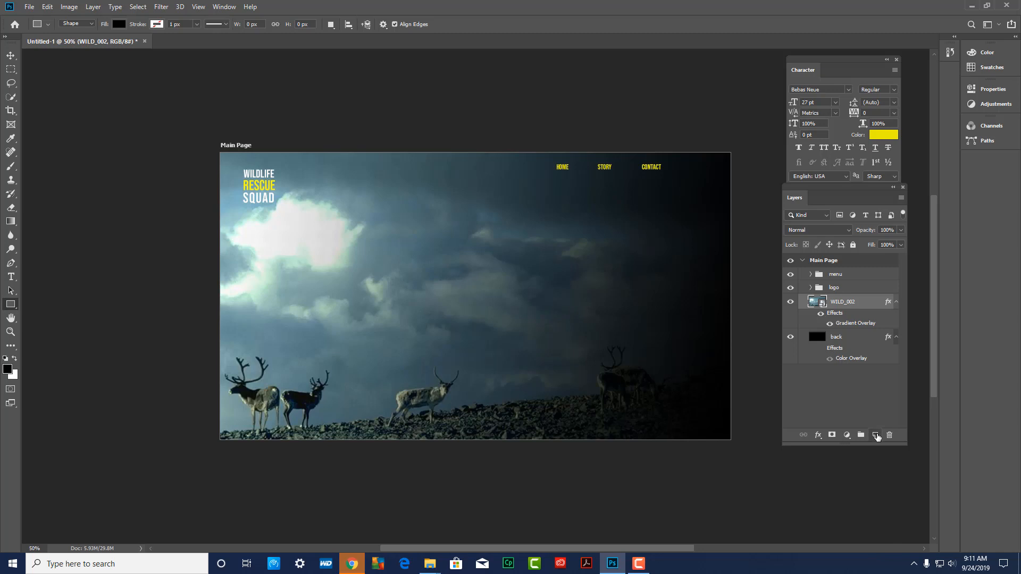
click(876, 436)
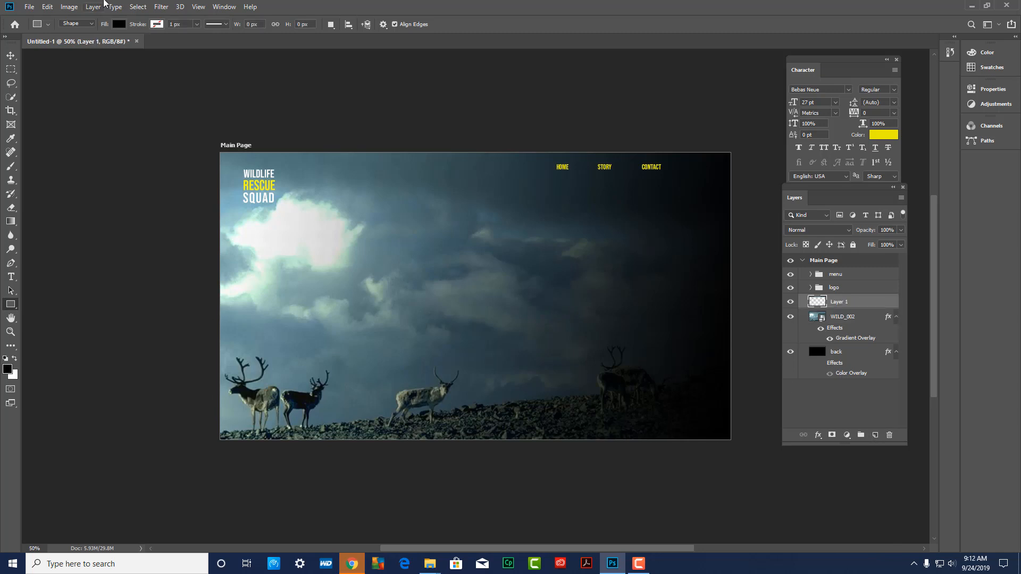
click(93, 28)
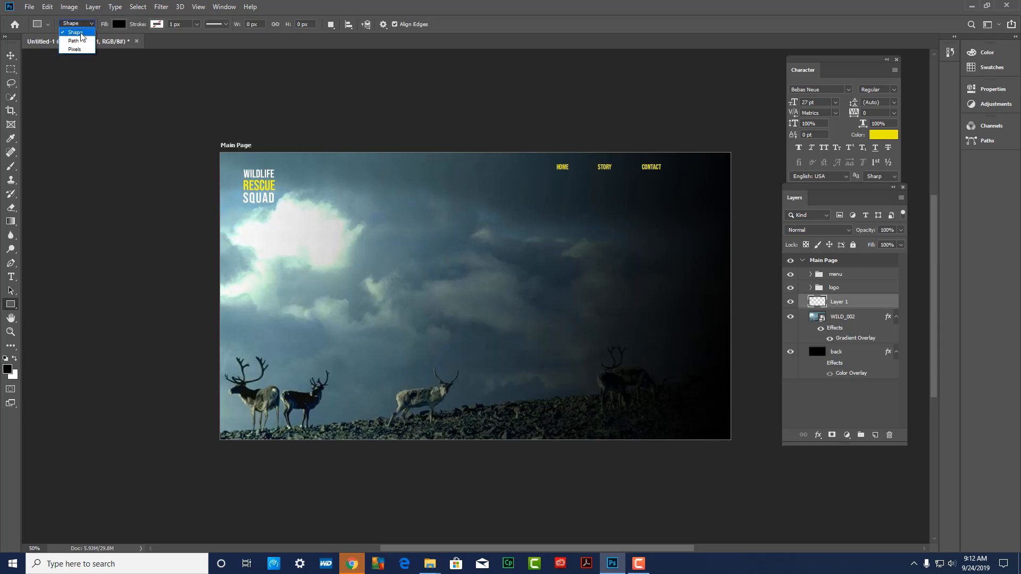
click(81, 34)
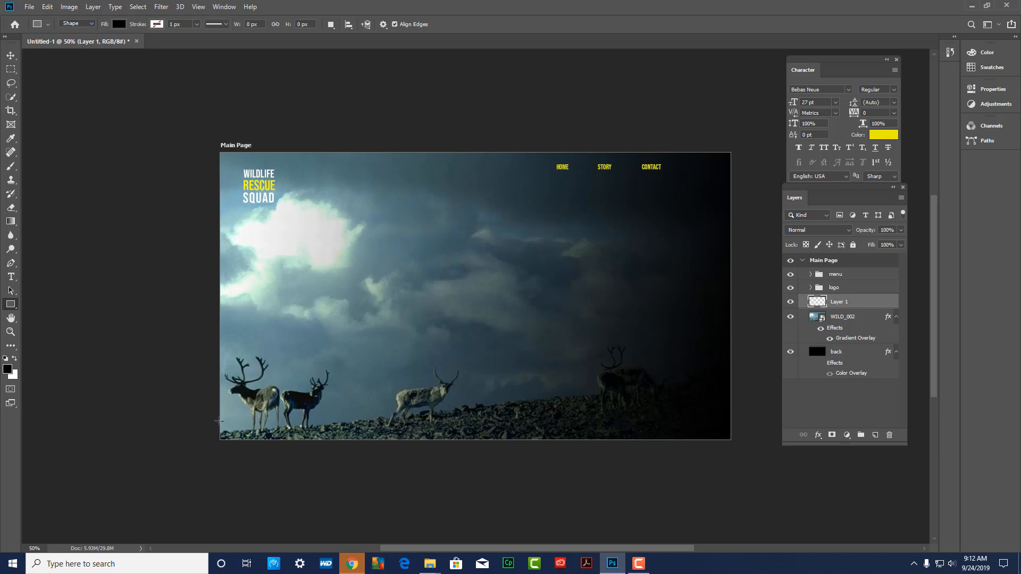
drag(219, 421, 731, 442)
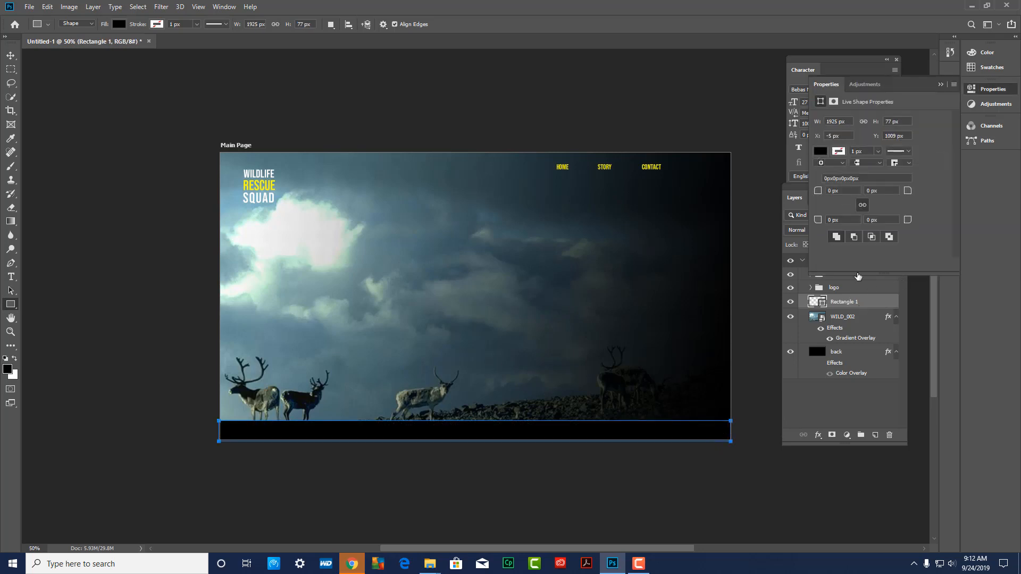
- Rearrange the panels clear of the artwork: Adjustments at the far side, Layers beneath Character, and Properties beneath Layers
drag(826, 85, 302, 80)
drag(187, 84, 72, 79)
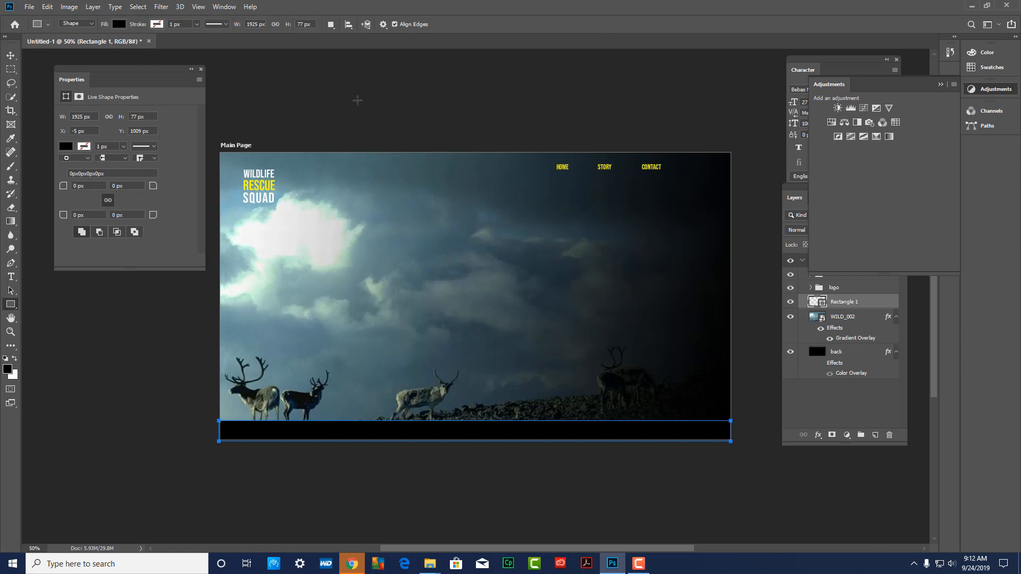
click(11, 55)
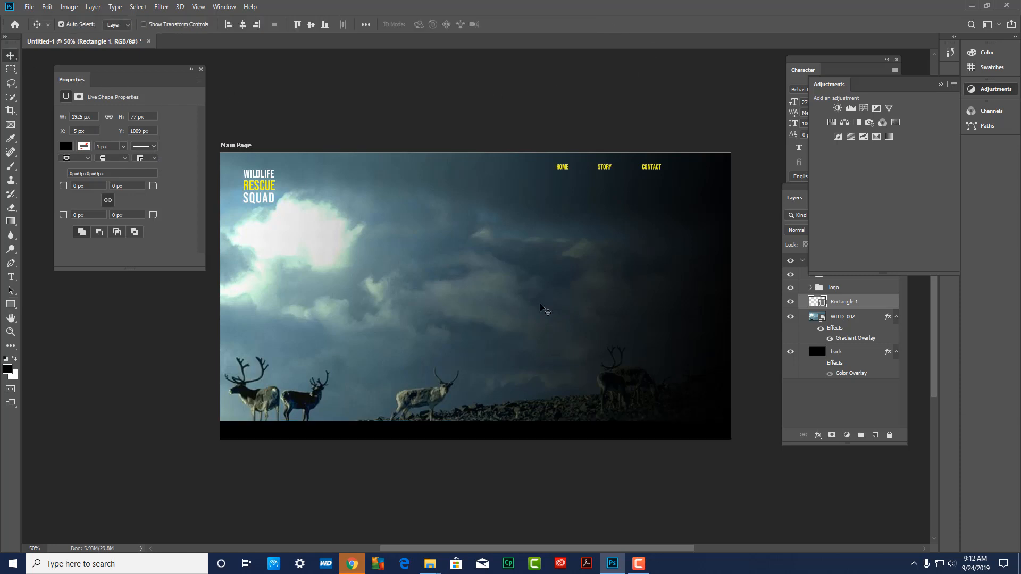
drag(560, 433, 557, 433)
drag(896, 80, 1013, 248)
drag(823, 192, 731, 173)
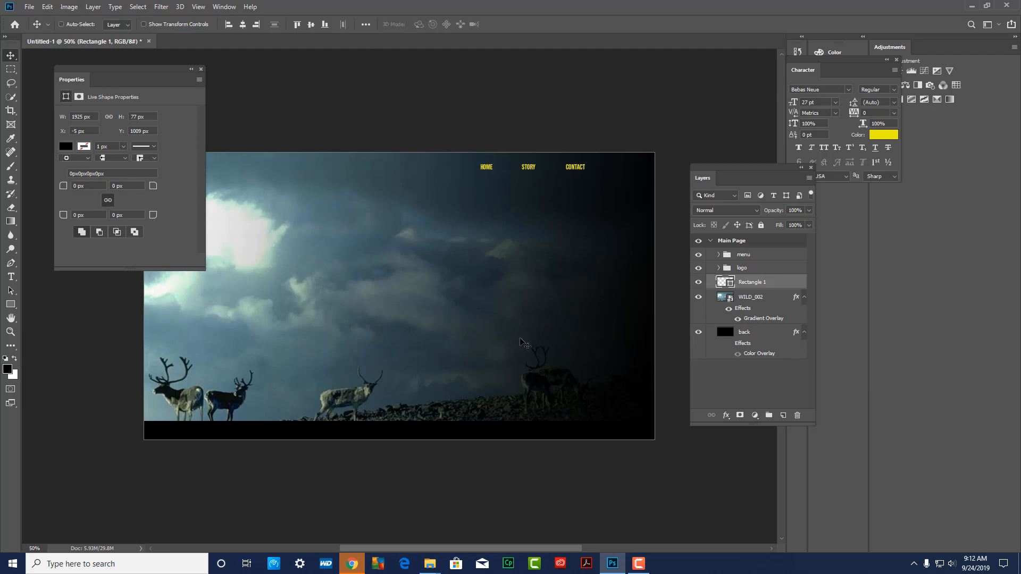
key(ctrl+plus)
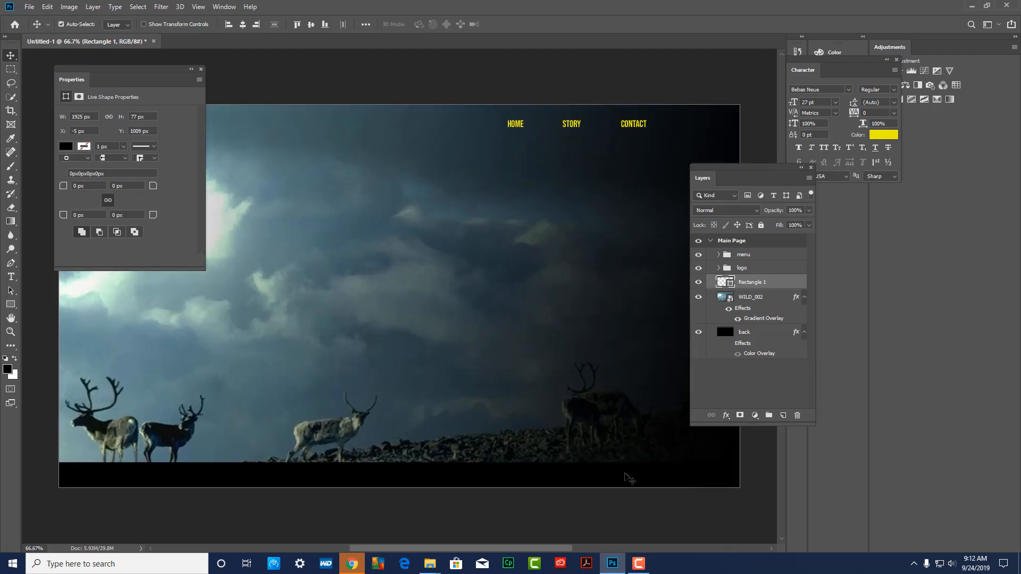
drag(150, 76, 843, 442)
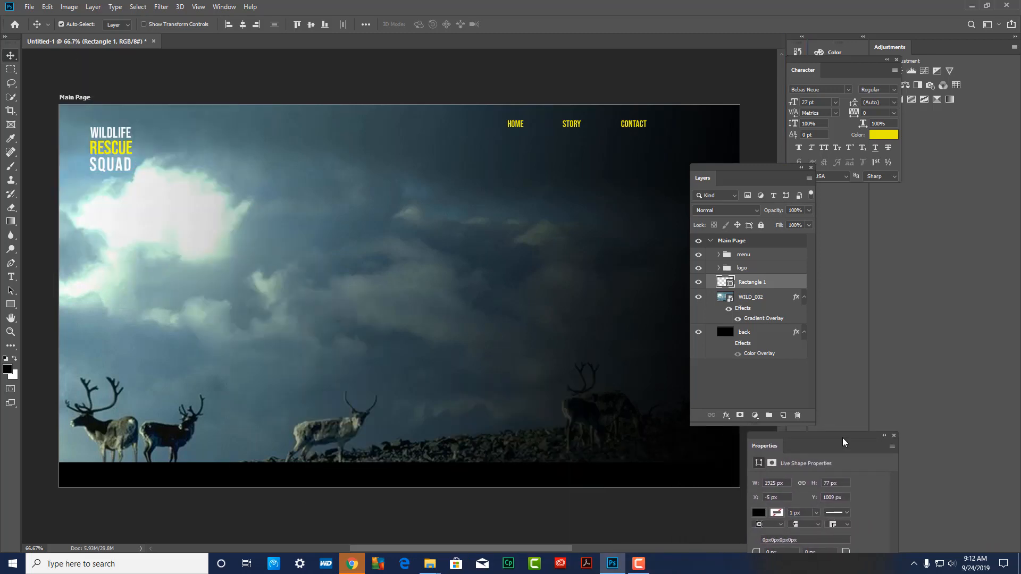
drag(754, 171, 795, 171)
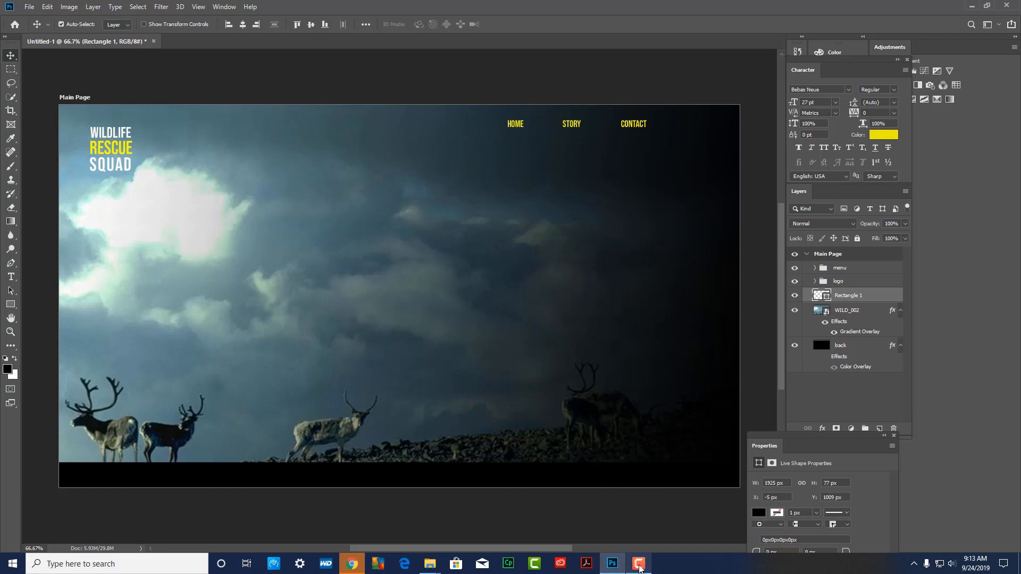
- Maximize the application window so it fills the screen
click(640, 568)
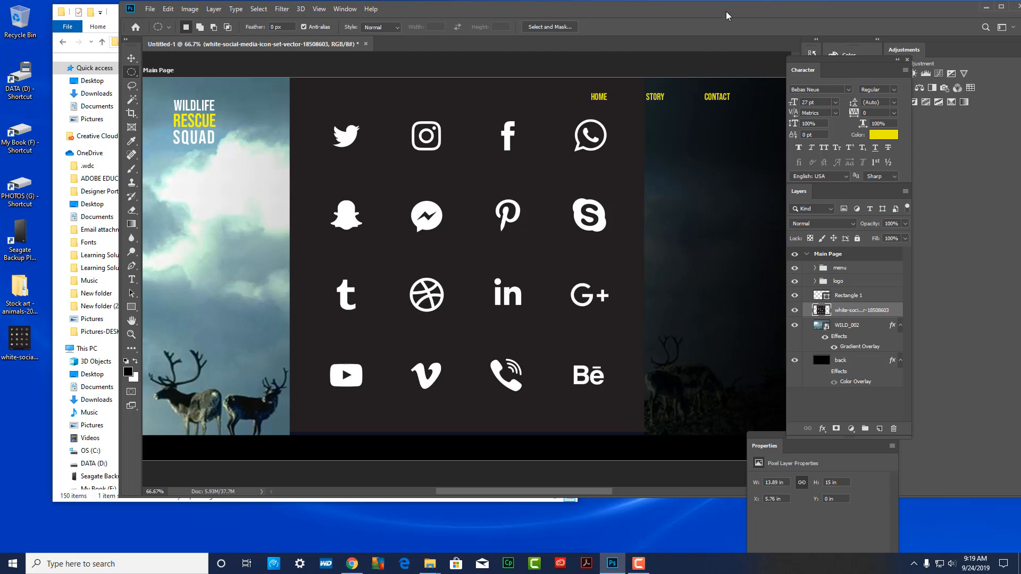
drag(727, 15, 703, 18)
click(977, 8)
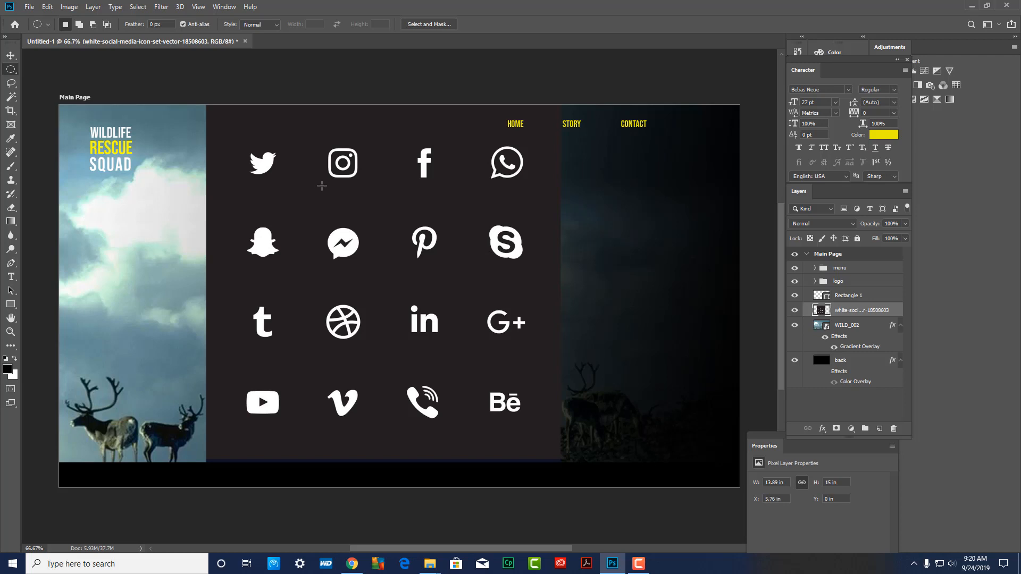
- Remove the dark background from the white social media icon layer using the Magic Wand, and clear the selection
click(13, 98)
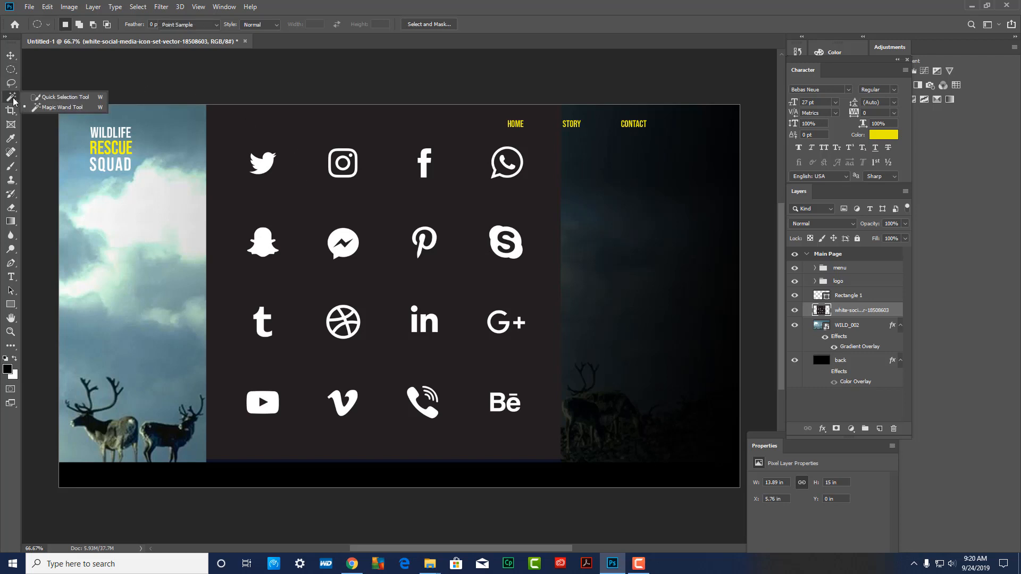
click(71, 108)
click(295, 143)
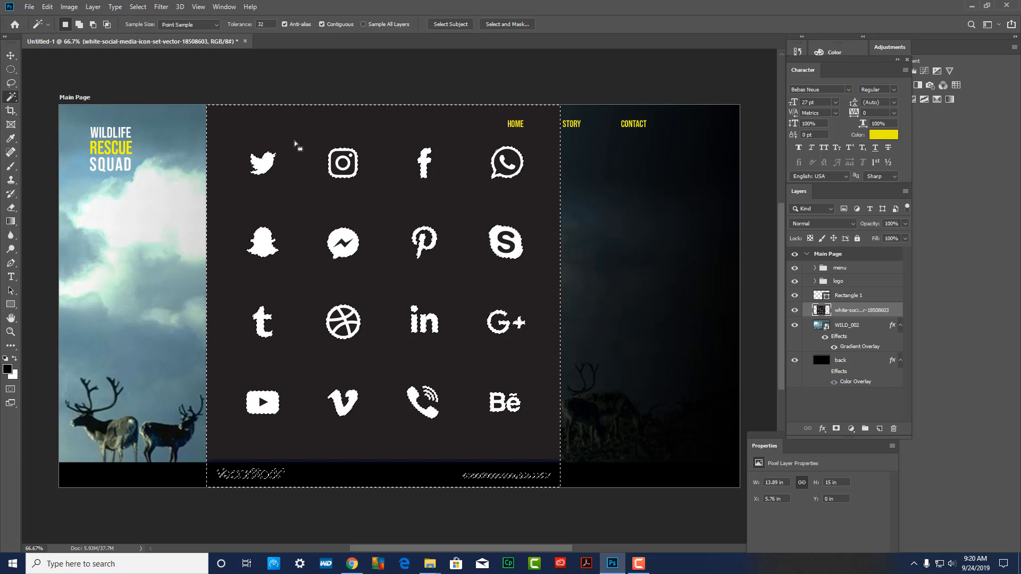
key(Delete)
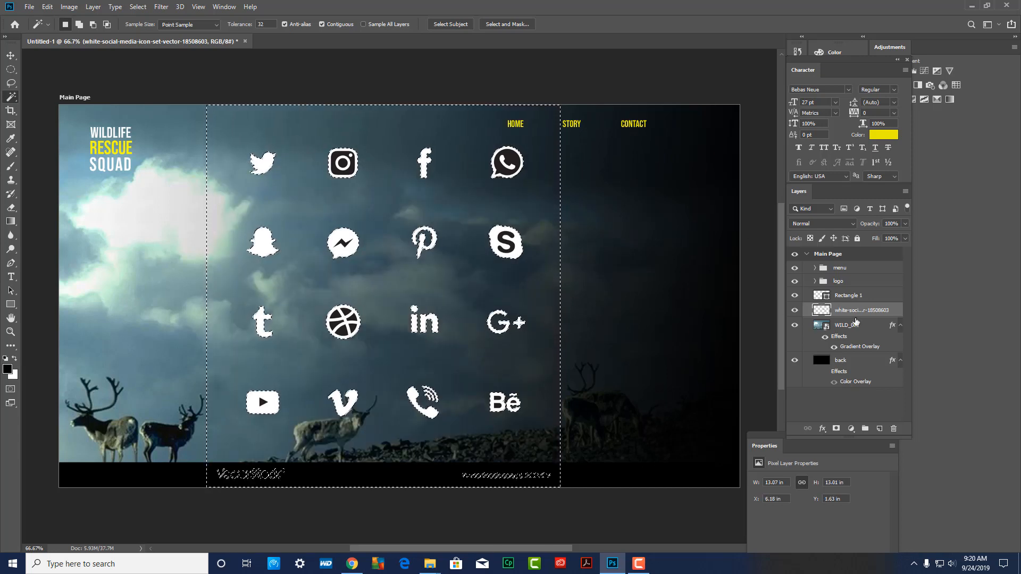
right_click(857, 311)
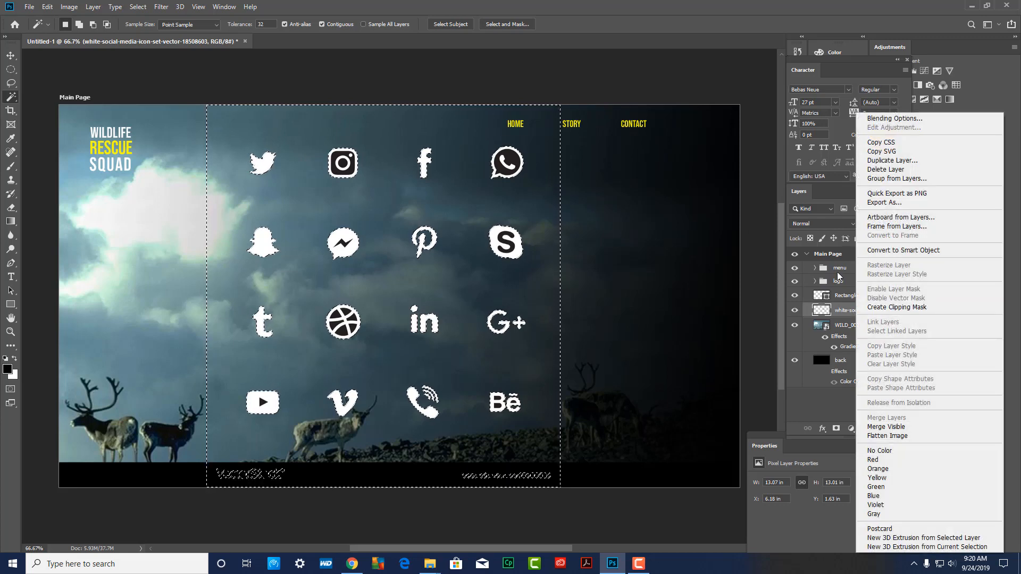
click(329, 203)
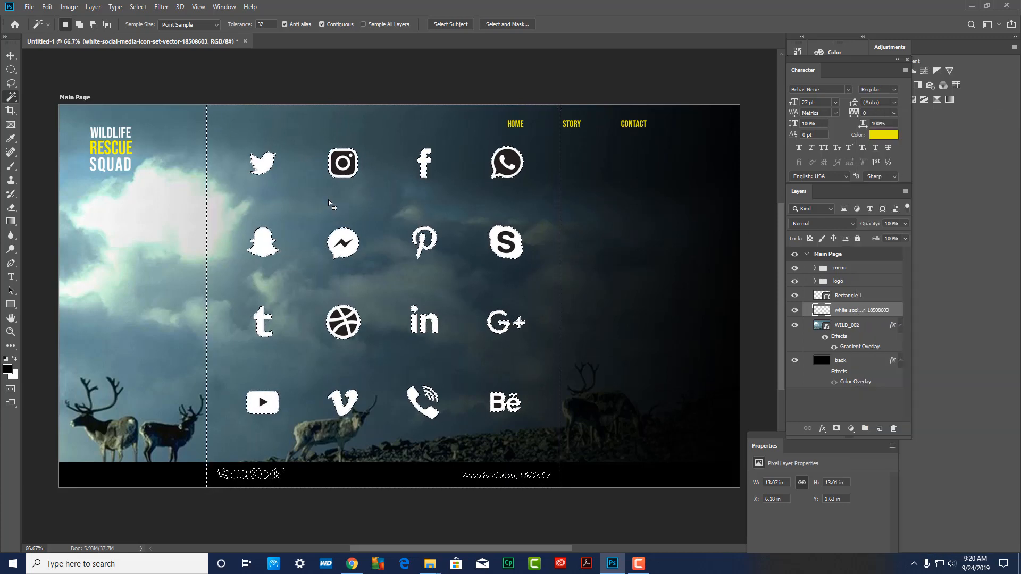
key(ctrl+d)
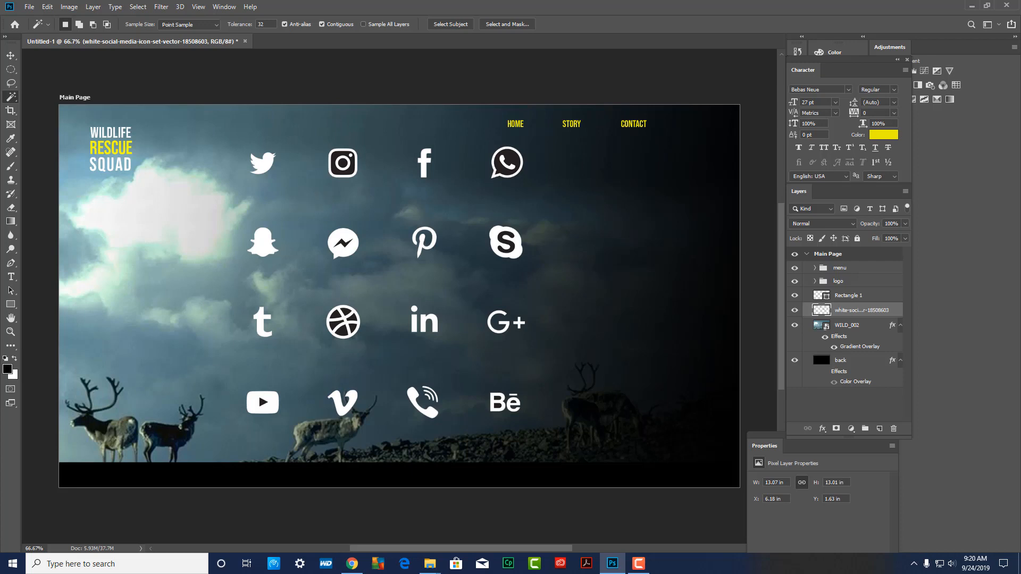
- Move the Twitter icon onto the black bar beneath the CONTACT menu item using an elliptical selection, and place the icon layer above Rectangle 1
click(11, 69)
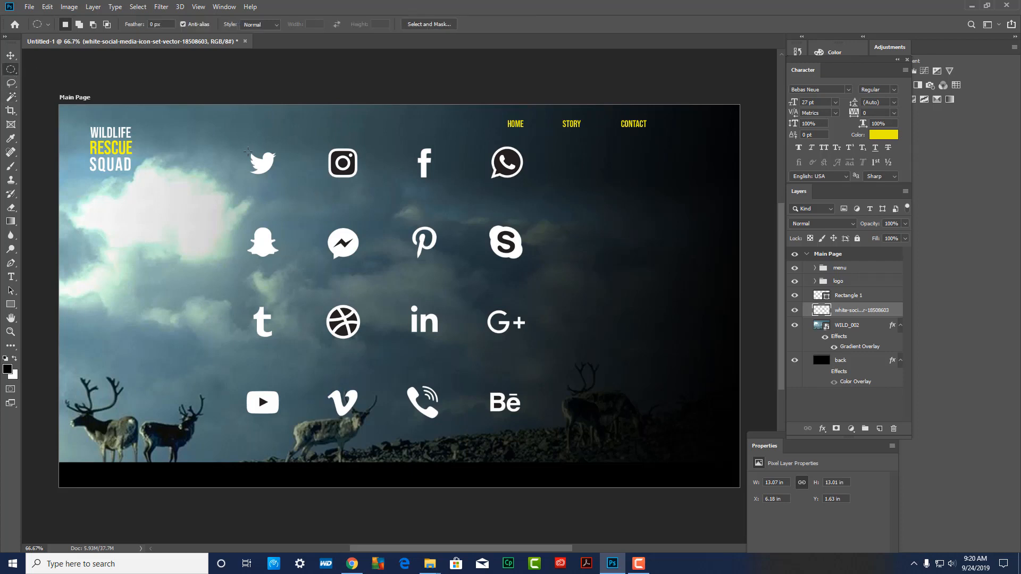
drag(243, 144, 286, 182)
click(11, 56)
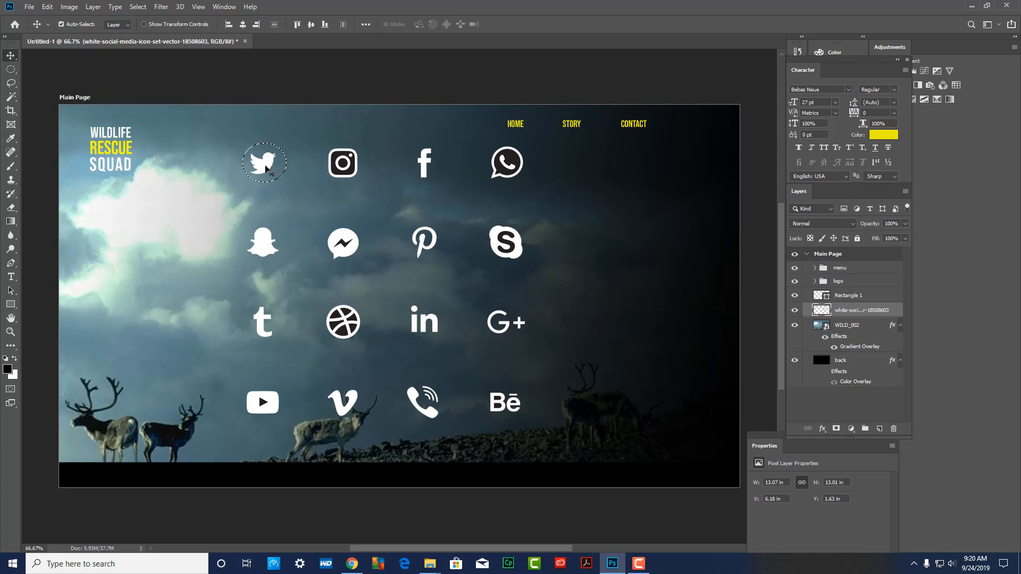
drag(266, 169, 630, 476)
drag(862, 314, 860, 290)
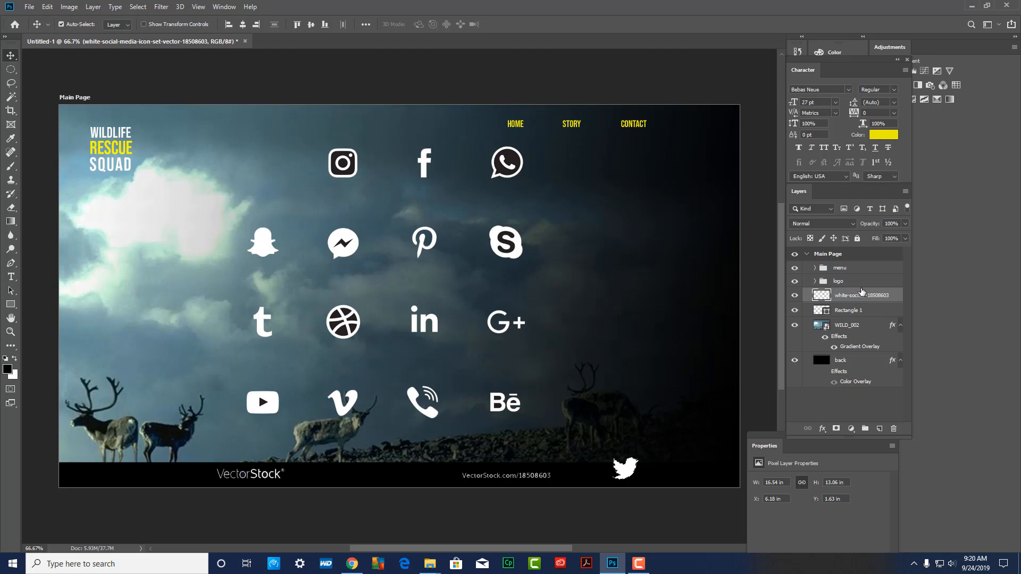
- Delete the VectorStock watermark text over the black bar using a rectangular selection
click(11, 69)
click(54, 69)
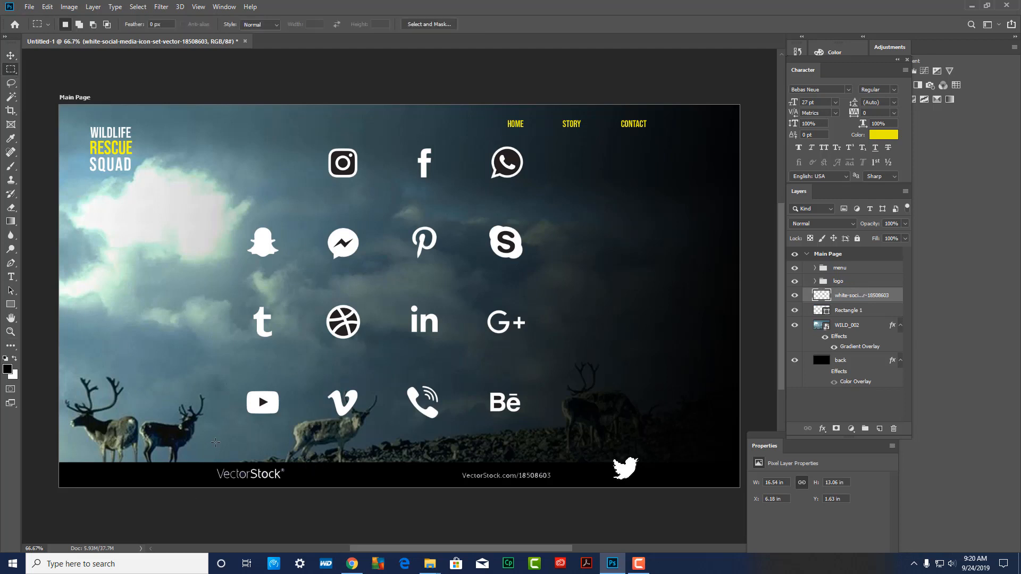
drag(209, 452, 563, 524)
key(Delete)
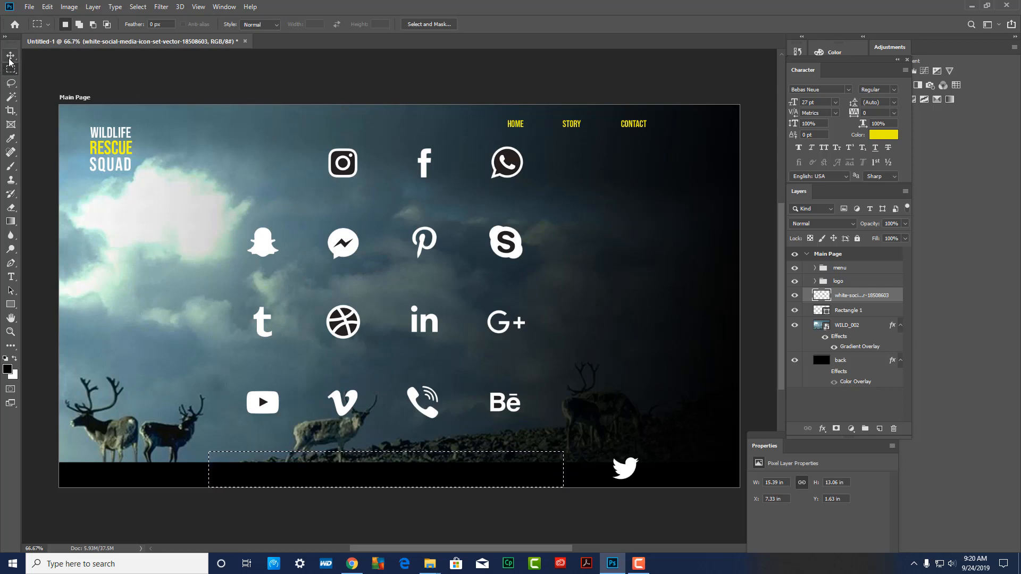
- Delete the Snapchat and Tumblr icons from the social icon layer and deselect the area
drag(230, 194, 296, 360)
key(Delete)
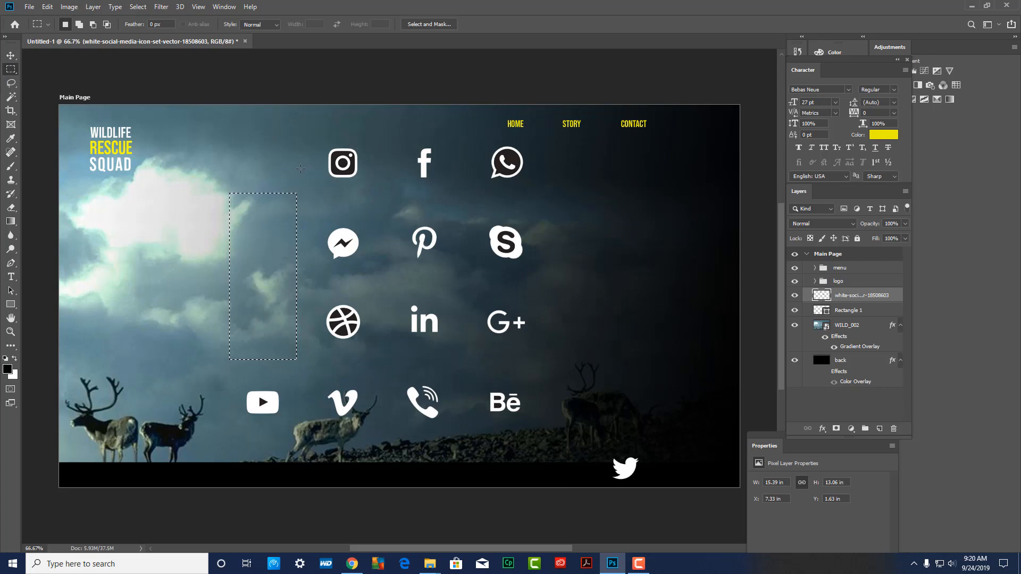
click(287, 169)
click(10, 56)
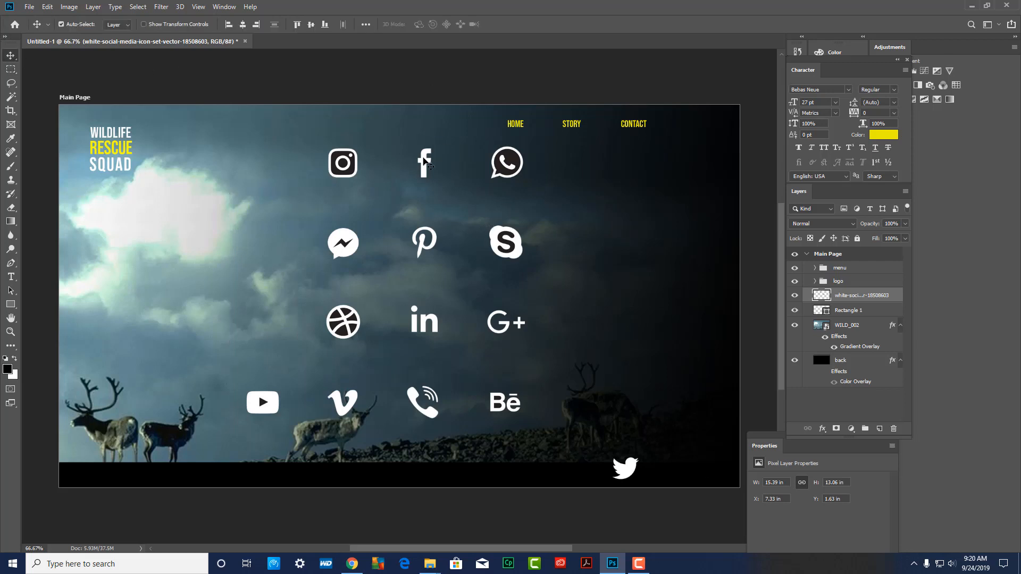
- Delete the Instagram, Messenger and Dribbble icons, along with the Vimeo, phone and Behance icons in the lowest row
click(14, 71)
drag(204, 135, 379, 352)
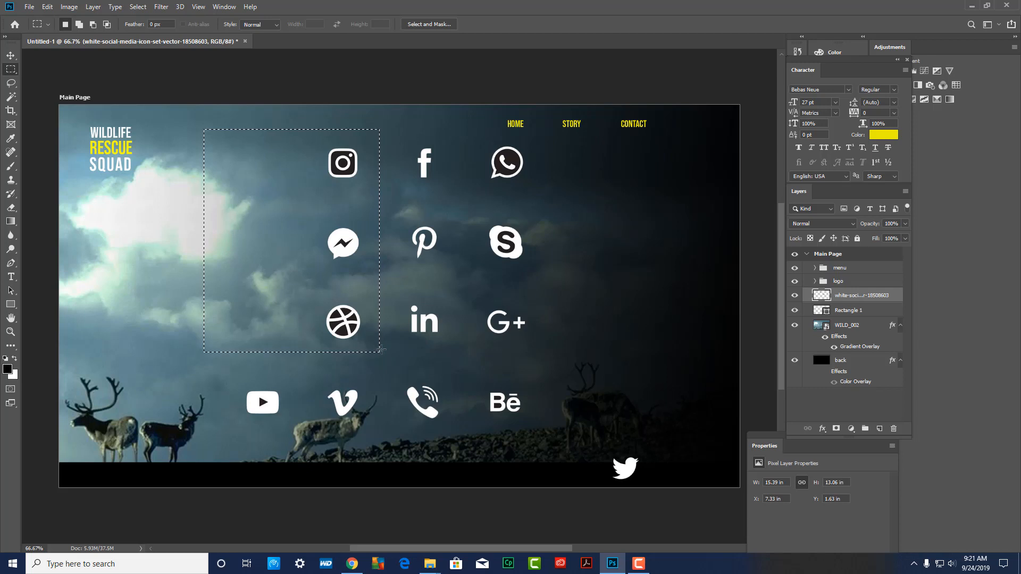
key(Delete)
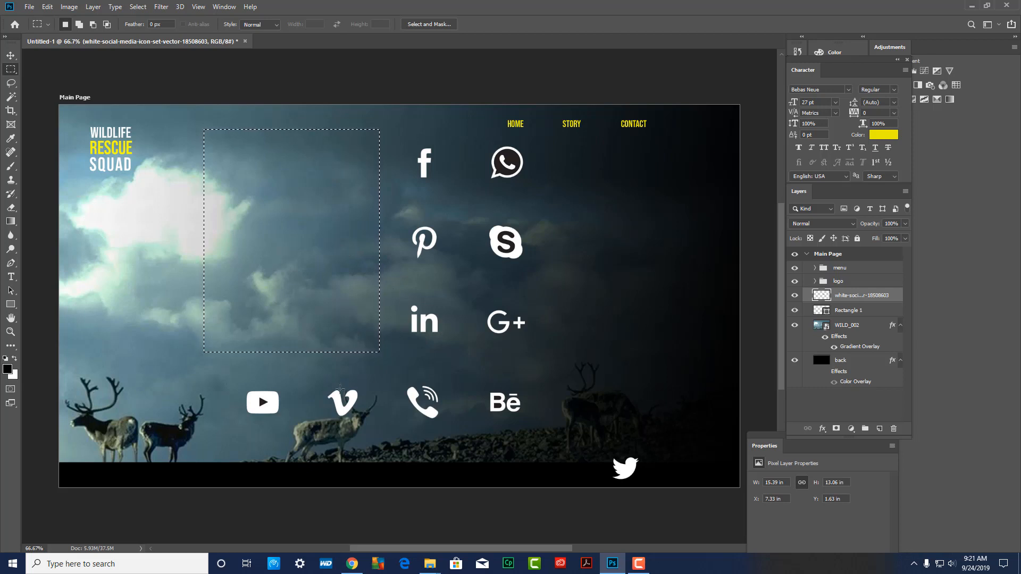
mouse_move(324, 374)
mouse_down()
mouse_move(438, 432)
mouse_move(529, 429)
mouse_up()
key(Delete)
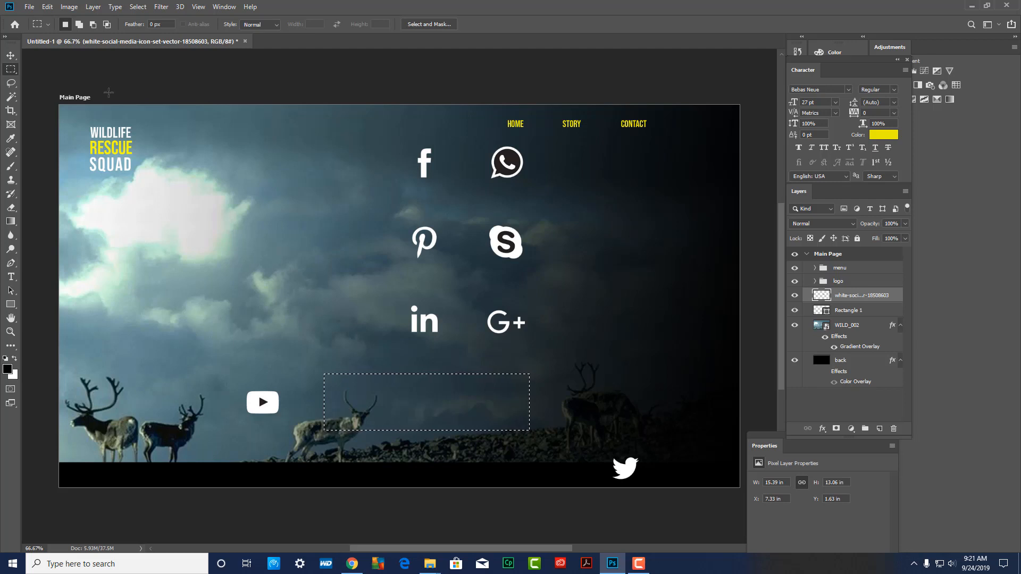
- Select a rectangular area around the Pinterest, Skype, LinkedIn and Google+ icons and try to delete its contents from the WILD_002 layer
click(11, 55)
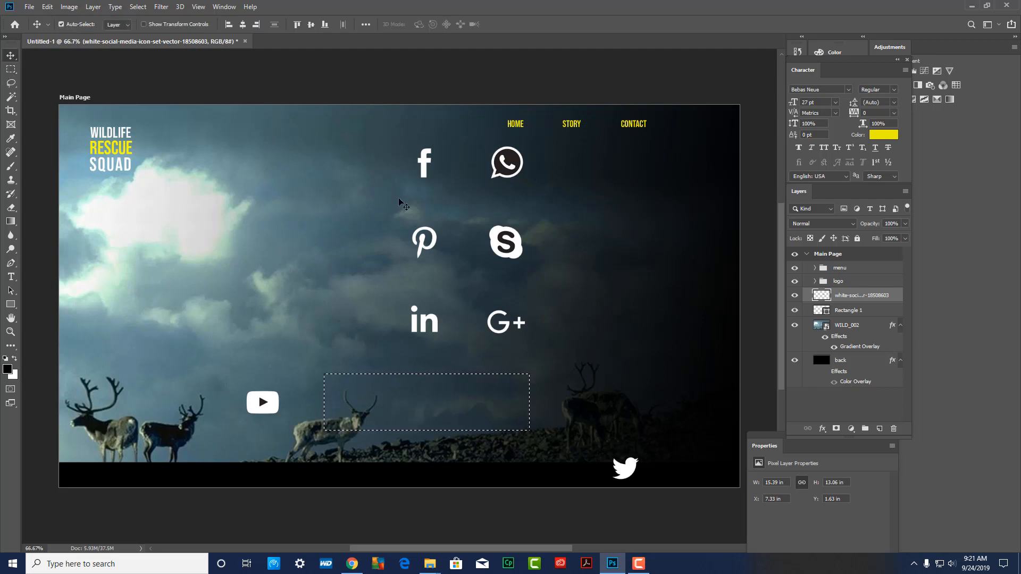
click(210, 160)
click(10, 70)
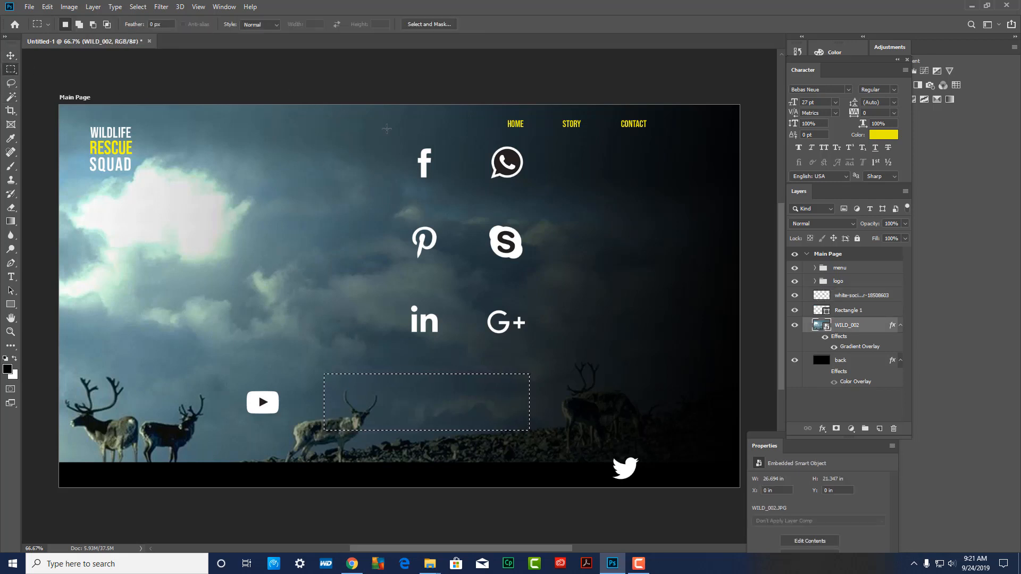
click(379, 136)
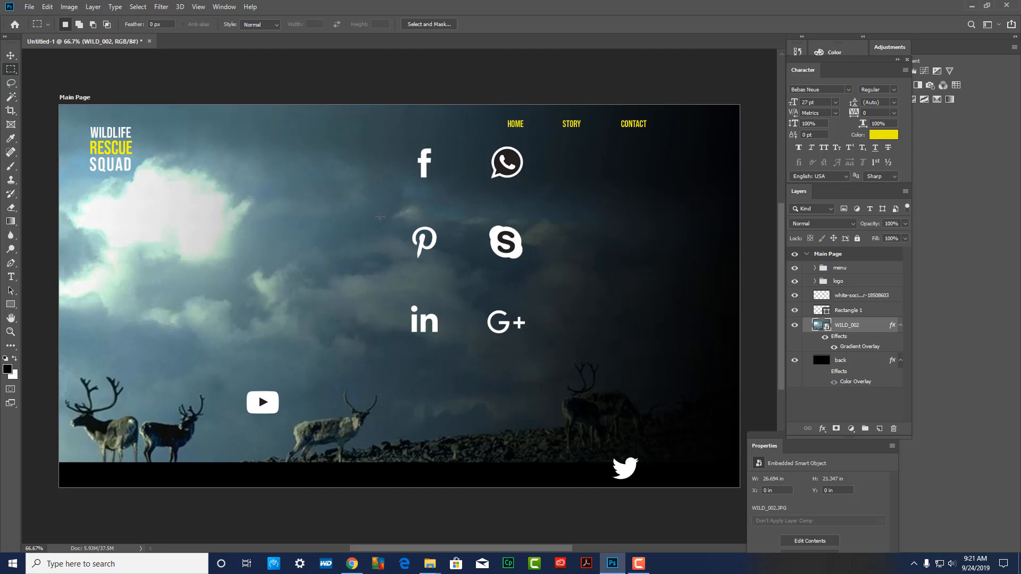
drag(380, 217, 565, 354)
key(Delete)
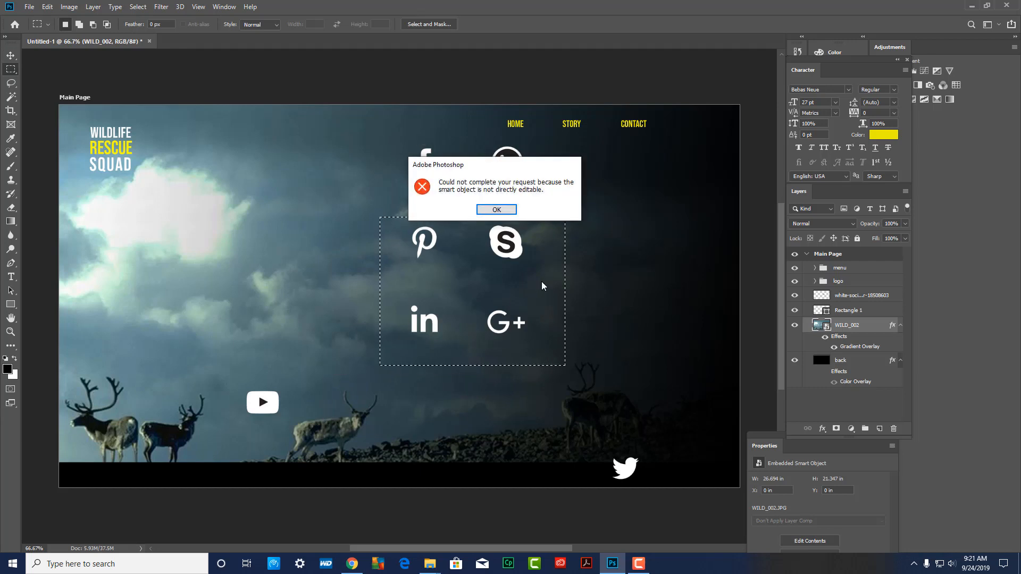
click(498, 210)
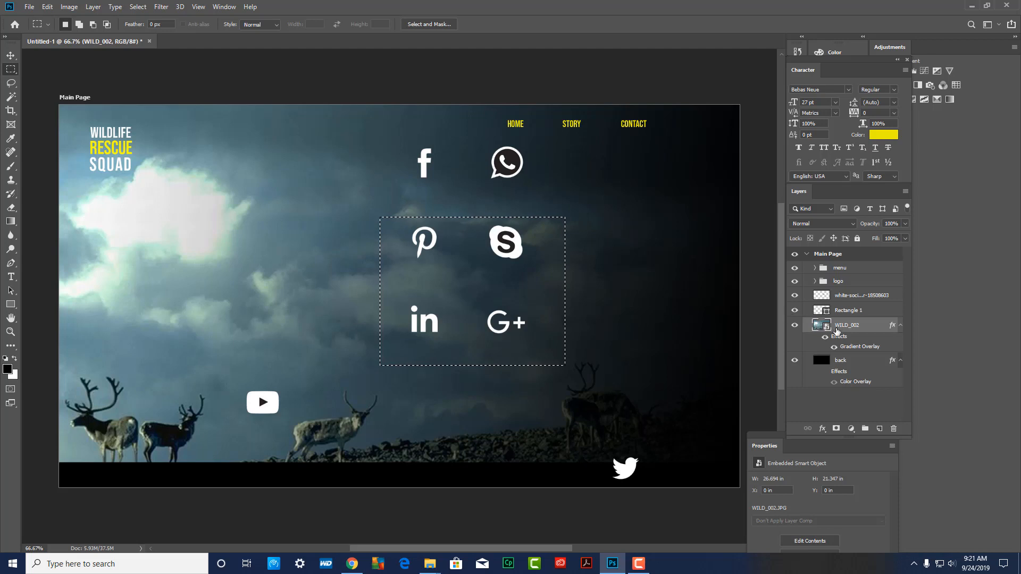
key(Delete)
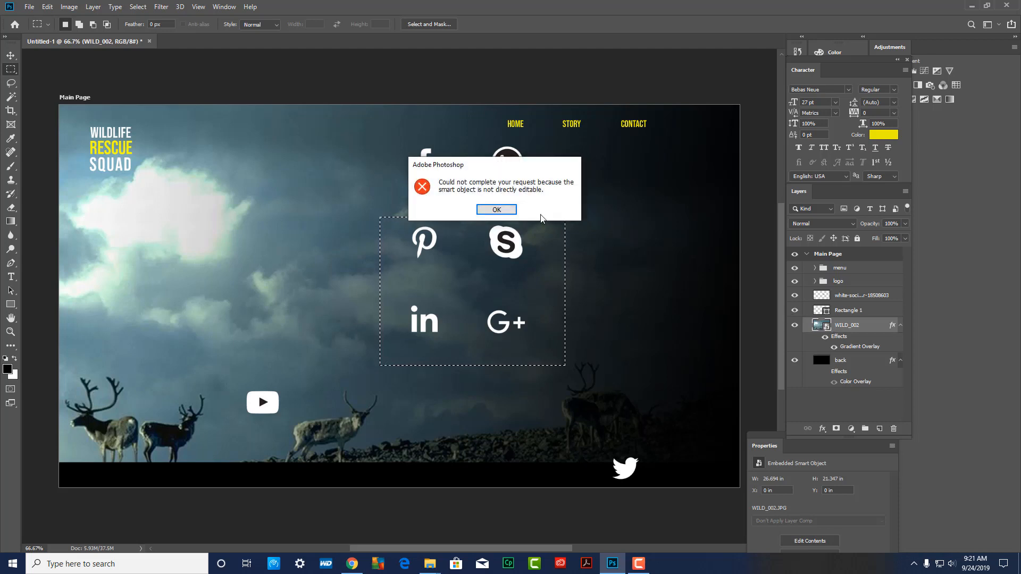
click(506, 209)
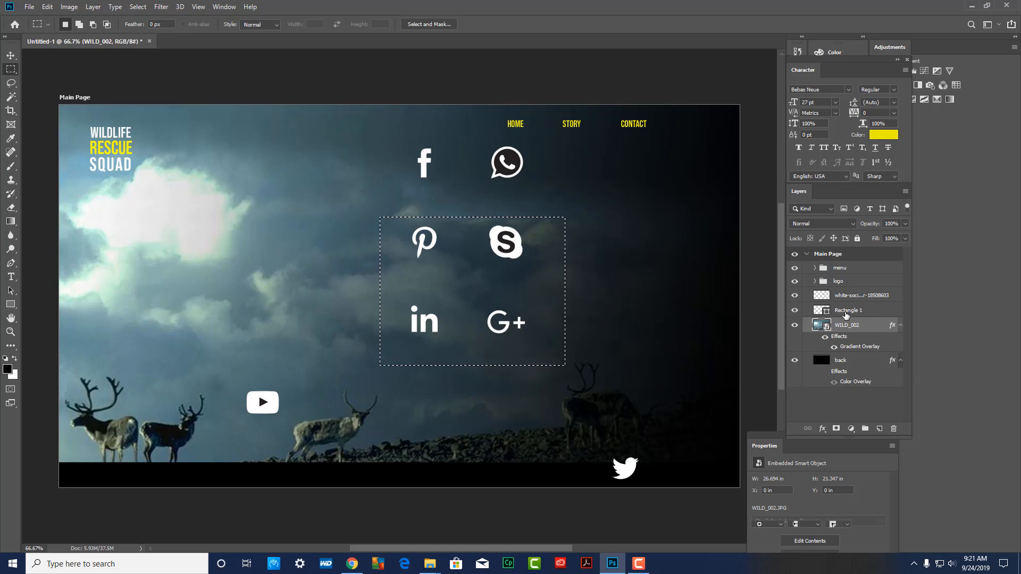
- Cut the Pinterest, Skype, LinkedIn and Google+ icons, along with the WhatsApp icon, from the social icon layer
click(847, 311)
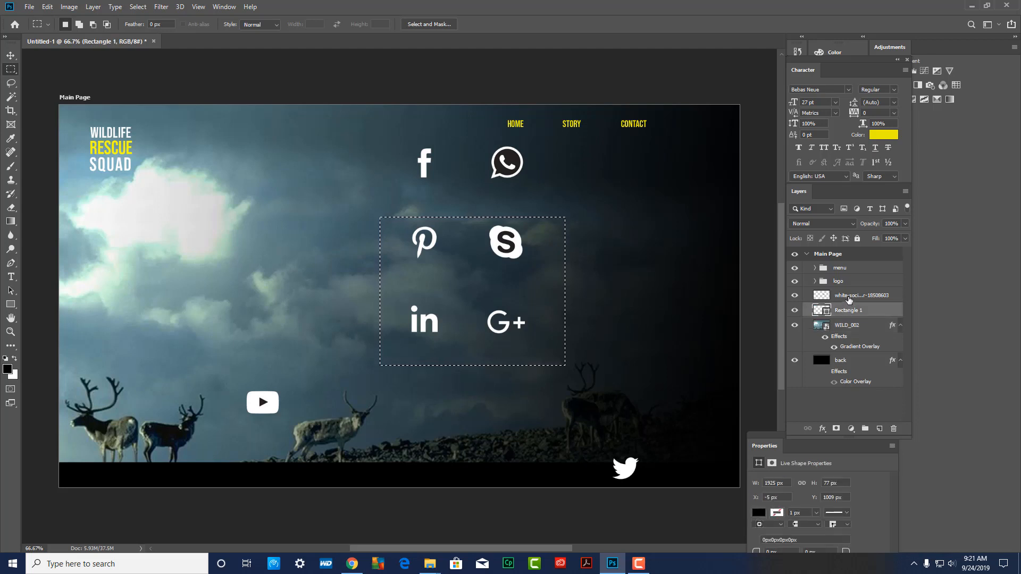
click(849, 299)
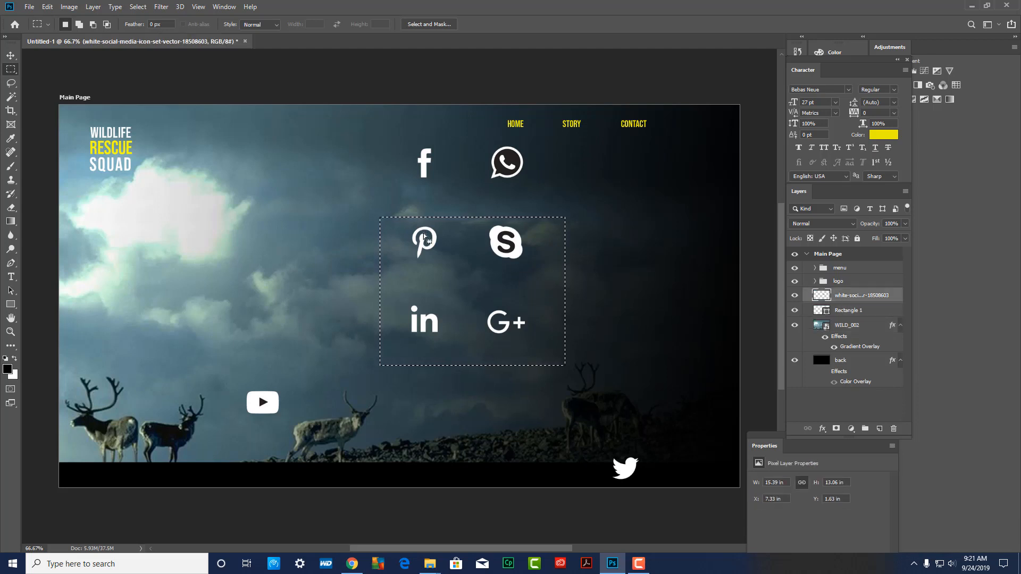
key(ctrl+x)
drag(479, 141, 573, 194)
key(ctrl+x)
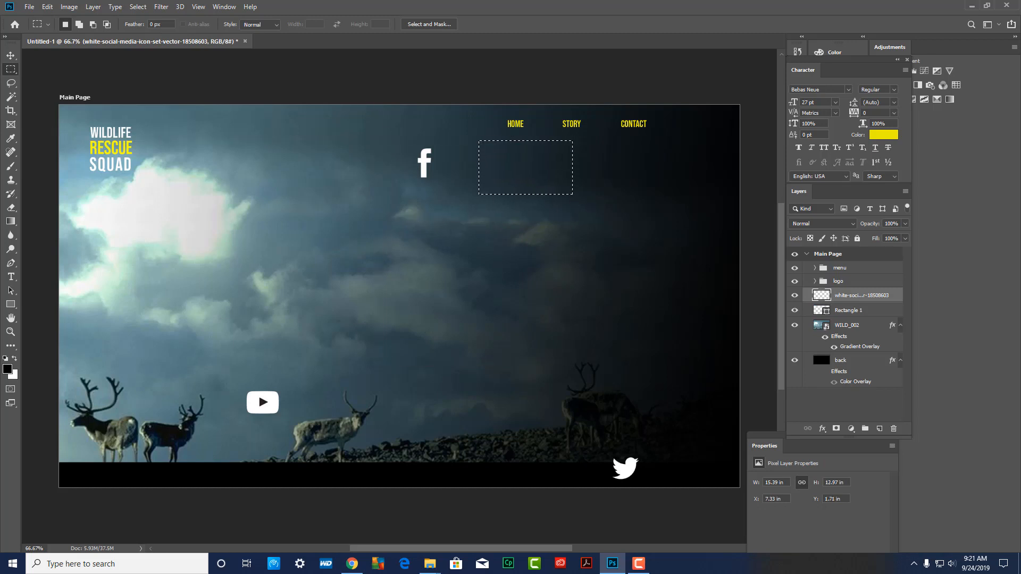
- Move the Facebook icon onto the black bar beside the Twitter icon, using a rectangular selection on the social icon layer
click(16, 56)
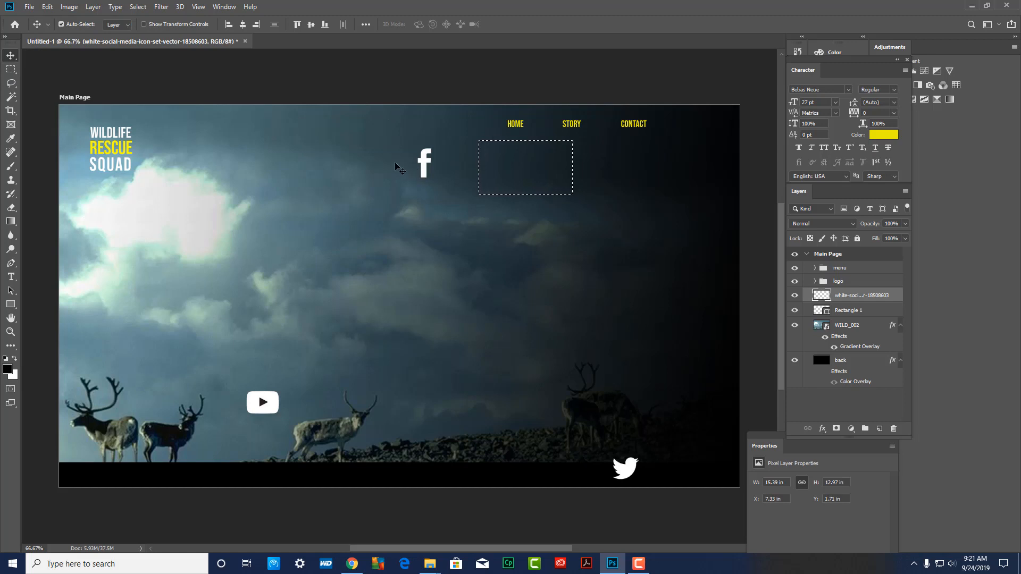
key(ctrl+d)
right_click(426, 168)
click(442, 174)
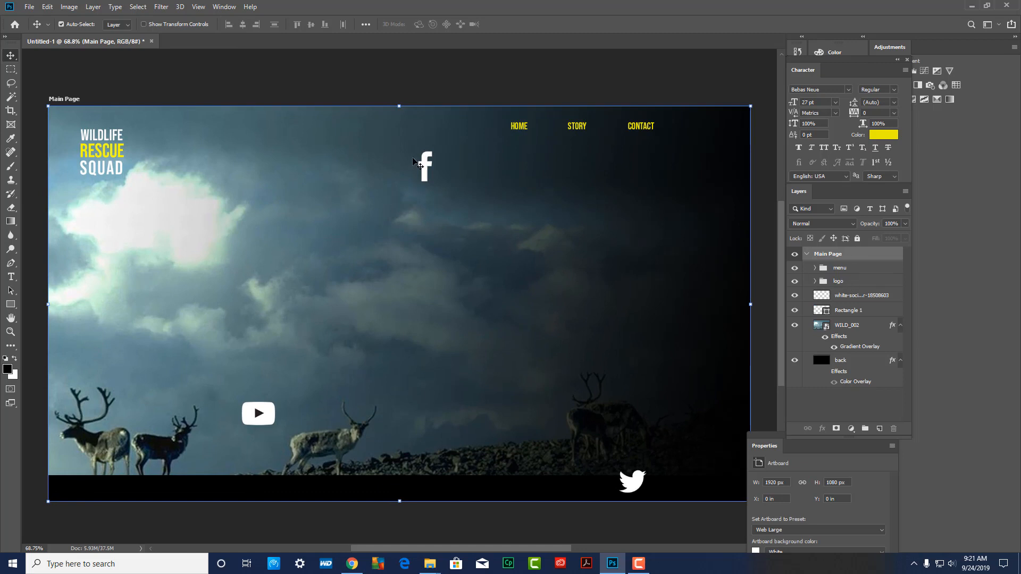
click(10, 69)
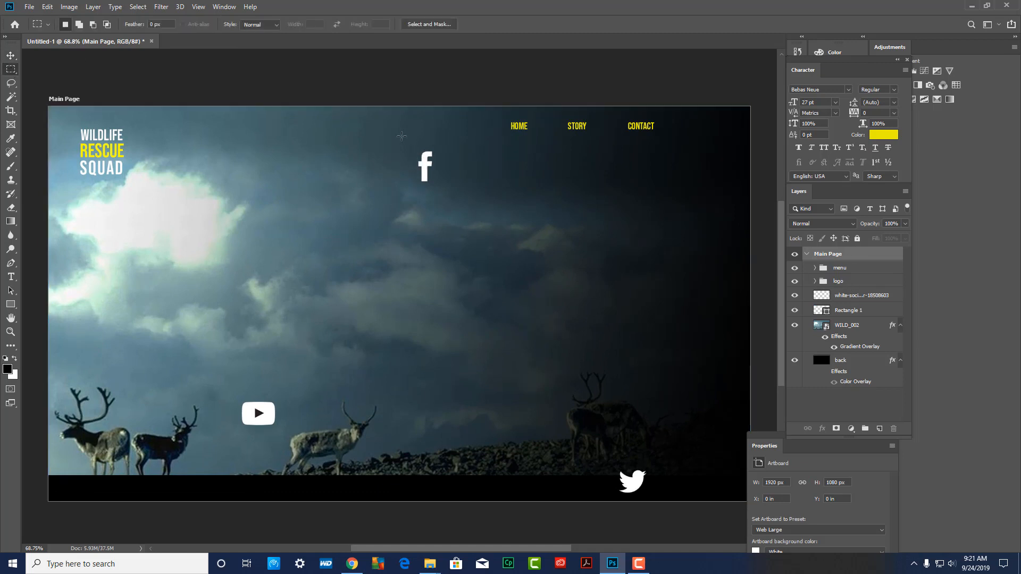
drag(402, 137, 478, 214)
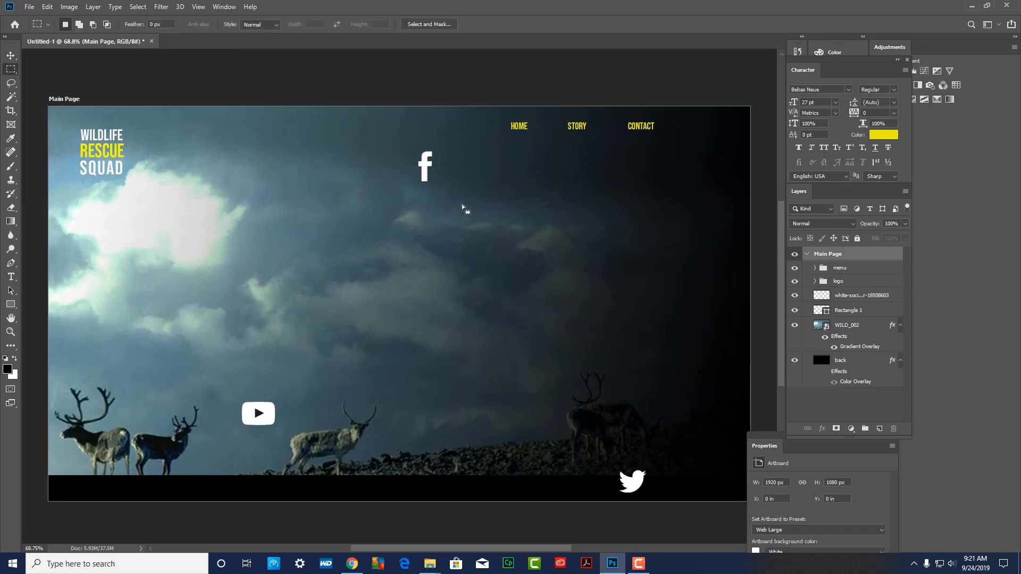
click(6, 56)
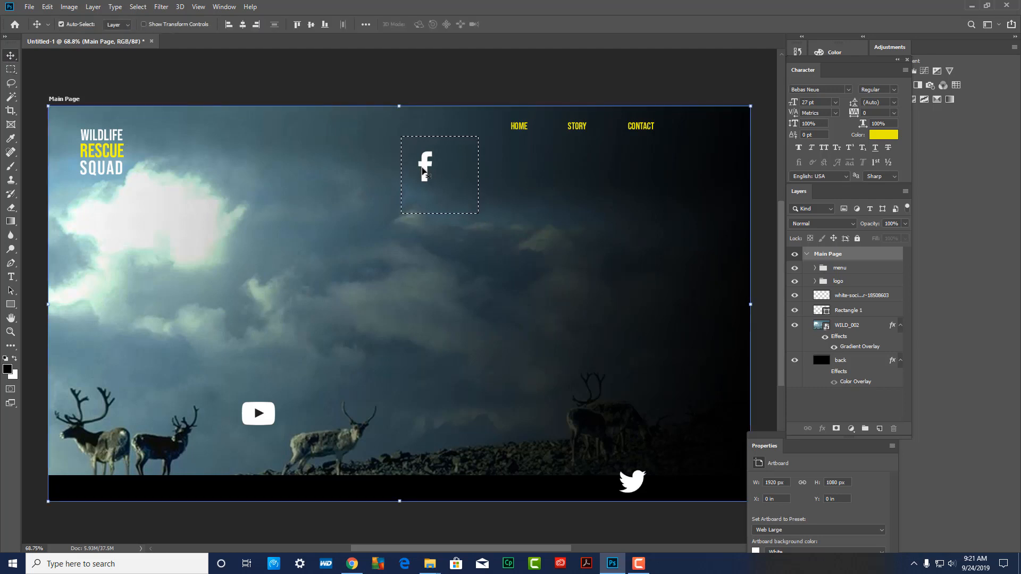
click(424, 171)
click(502, 215)
click(852, 297)
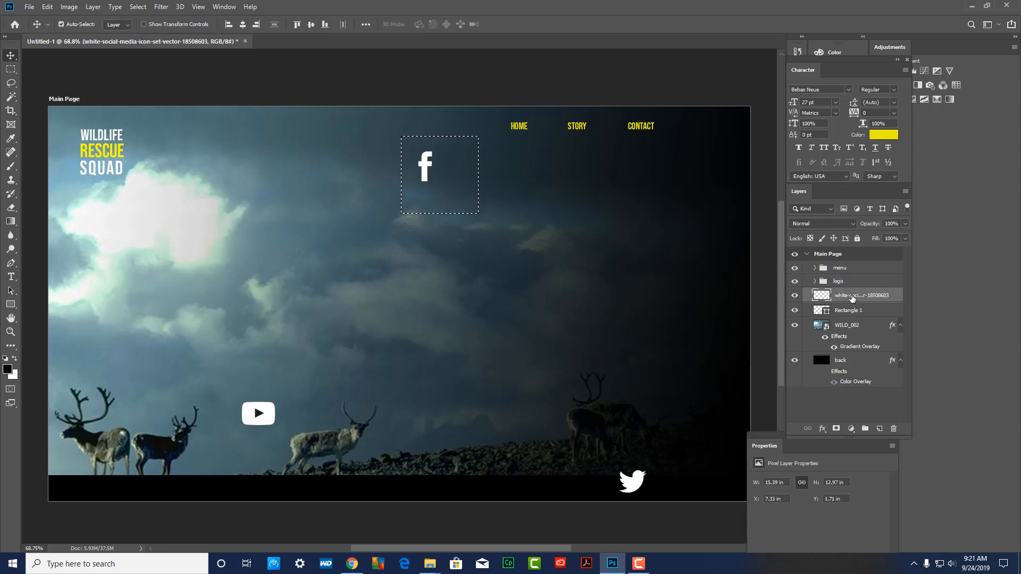
drag(443, 188, 576, 482)
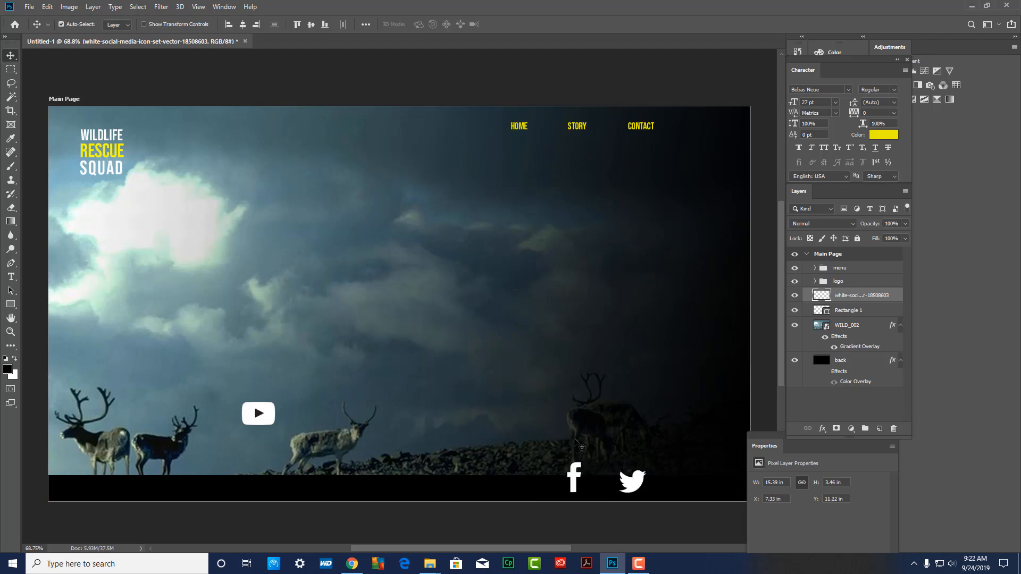
- Scale the social icon layer down proportionally to about 55% with Free Transform
key(ctrl+t)
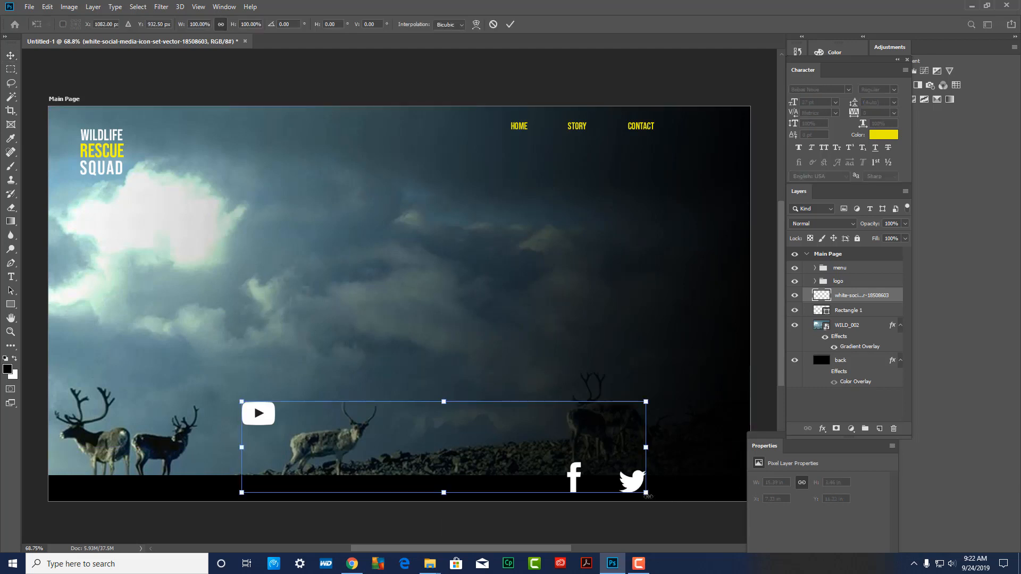
drag(645, 493, 567, 459)
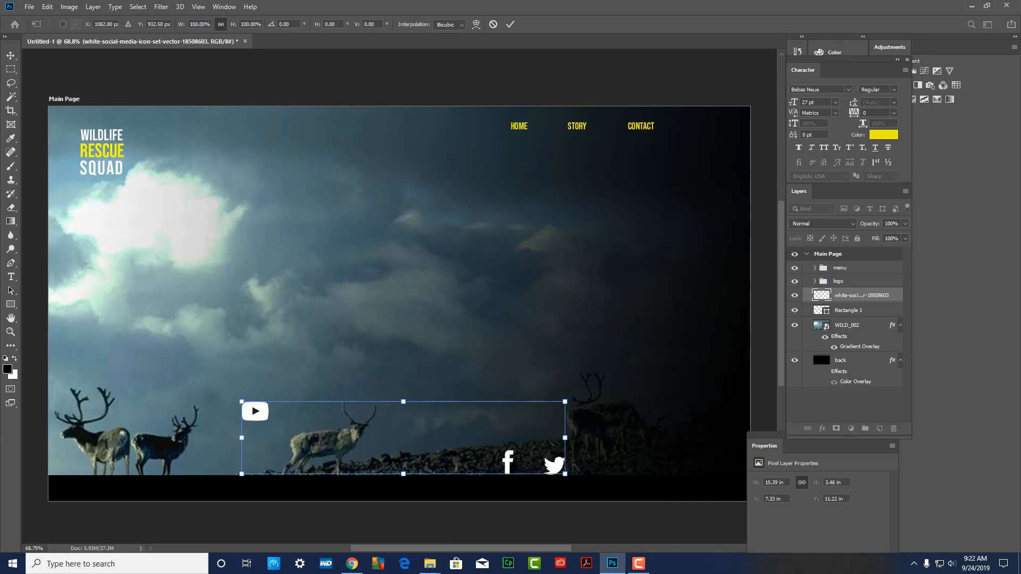
key(ctrl+z)
drag(647, 494, 474, 412)
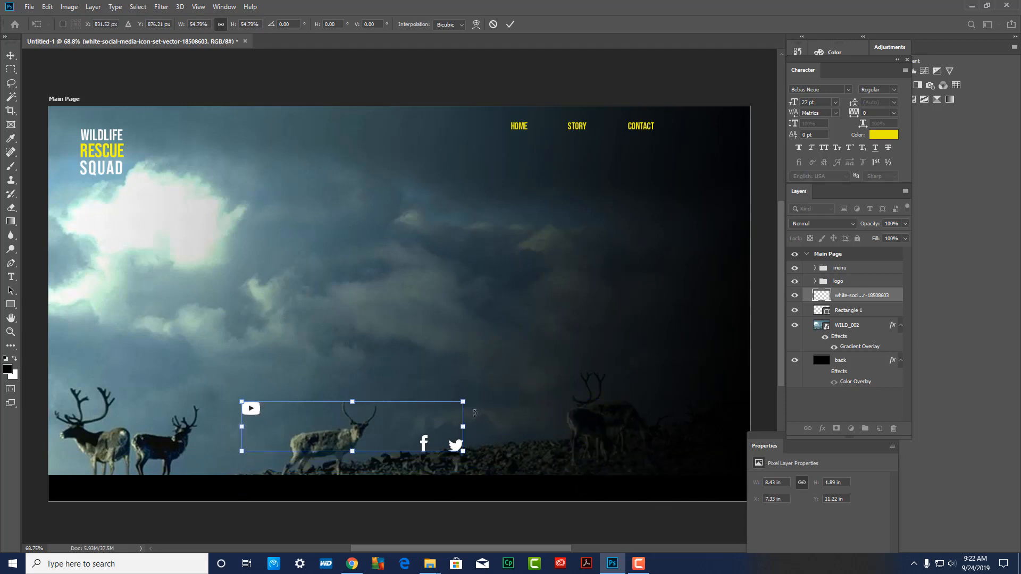
key(Return)
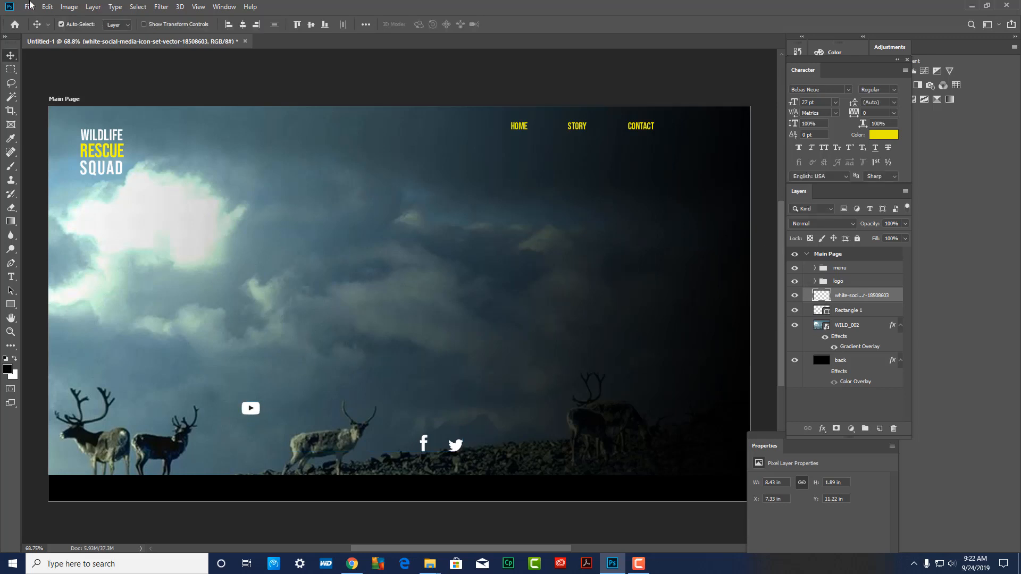
- Line up the YouTube icon beside the Facebook icon using a rectangular selection, and move all three icons onto the right part of the black bar
click(10, 69)
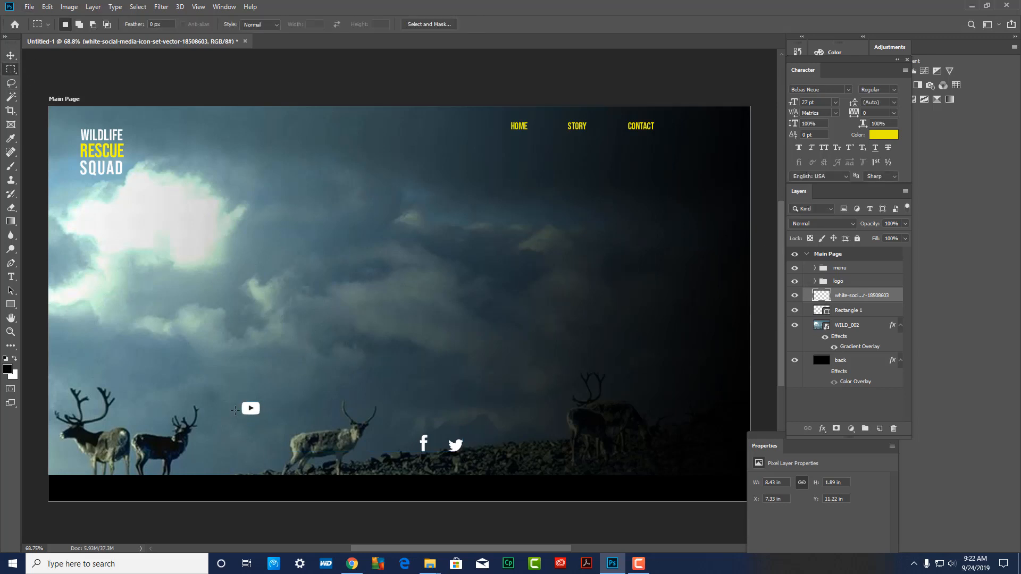
drag(238, 396, 267, 423)
click(10, 55)
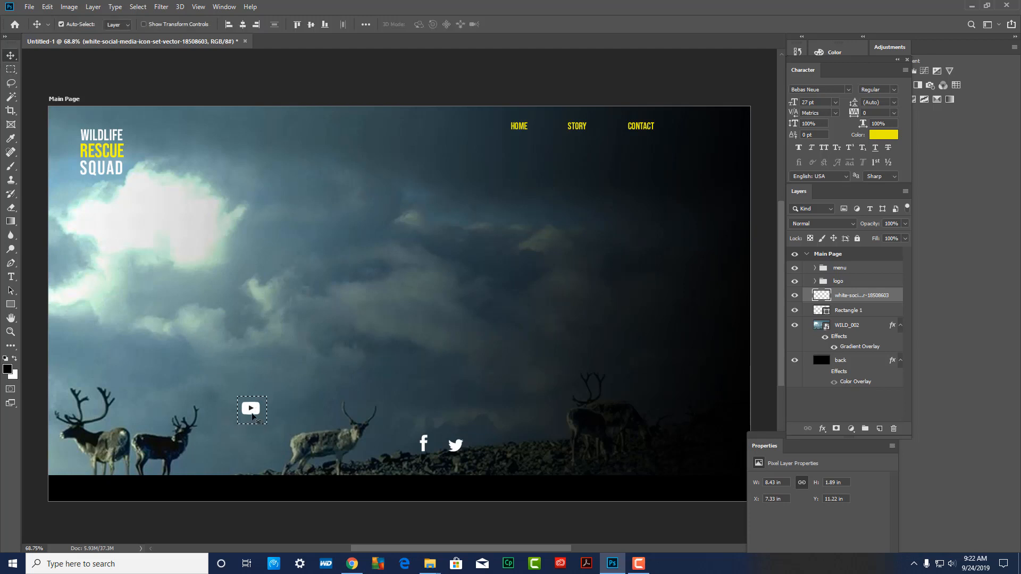
drag(272, 418, 392, 451)
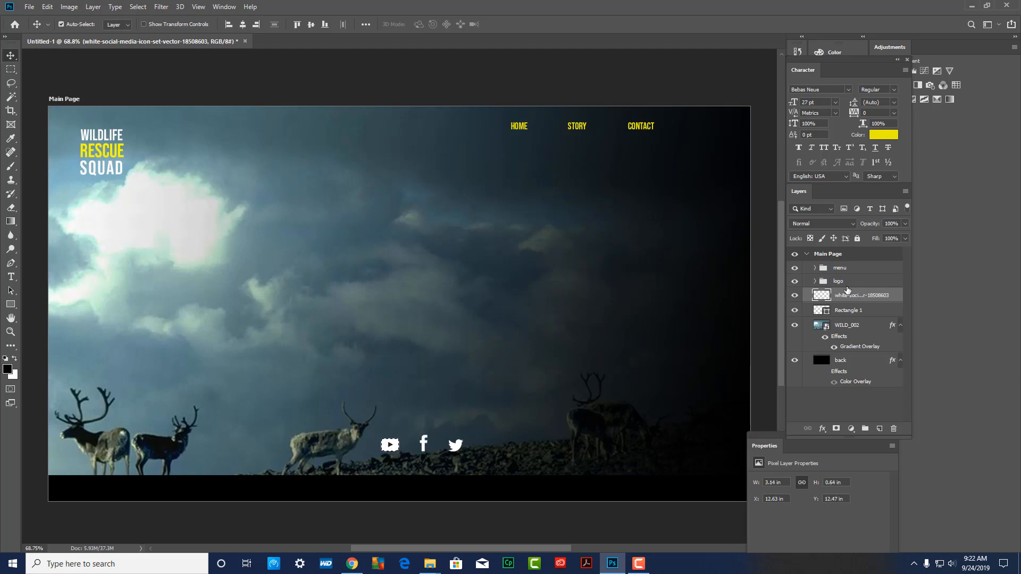
key(ctrl+d)
drag(425, 451, 658, 492)
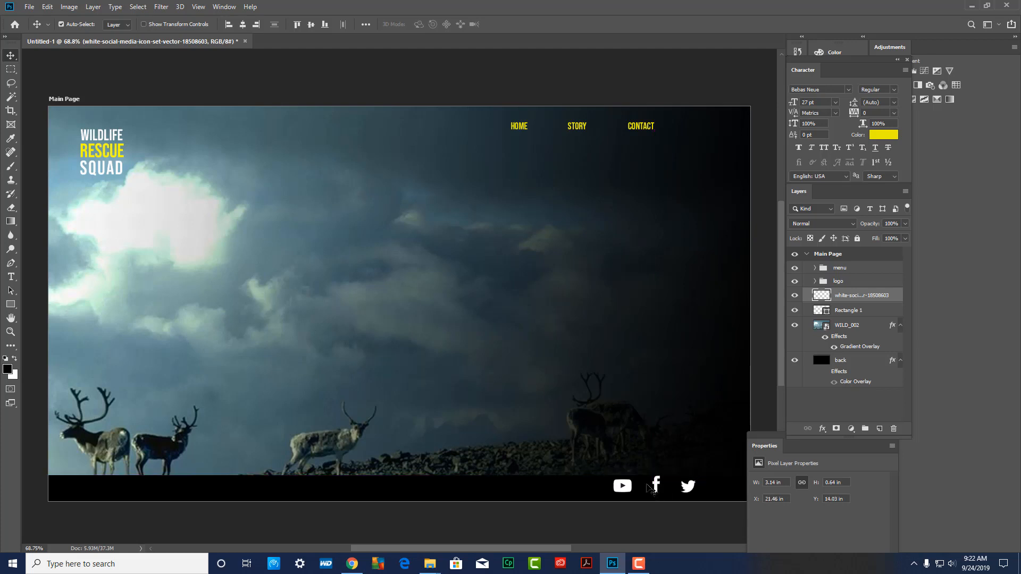
key(Down)
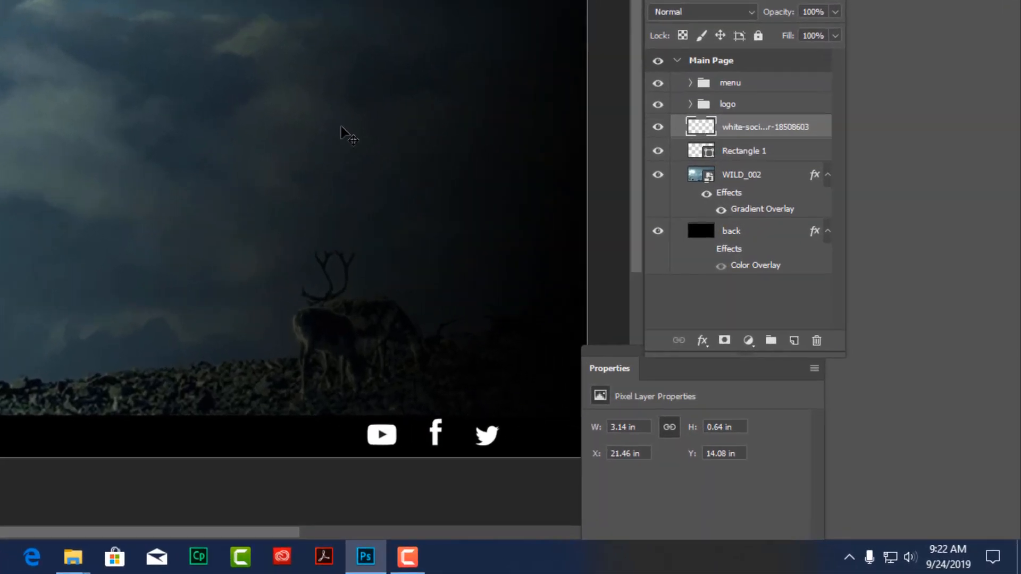
click(408, 557)
click(563, 479)
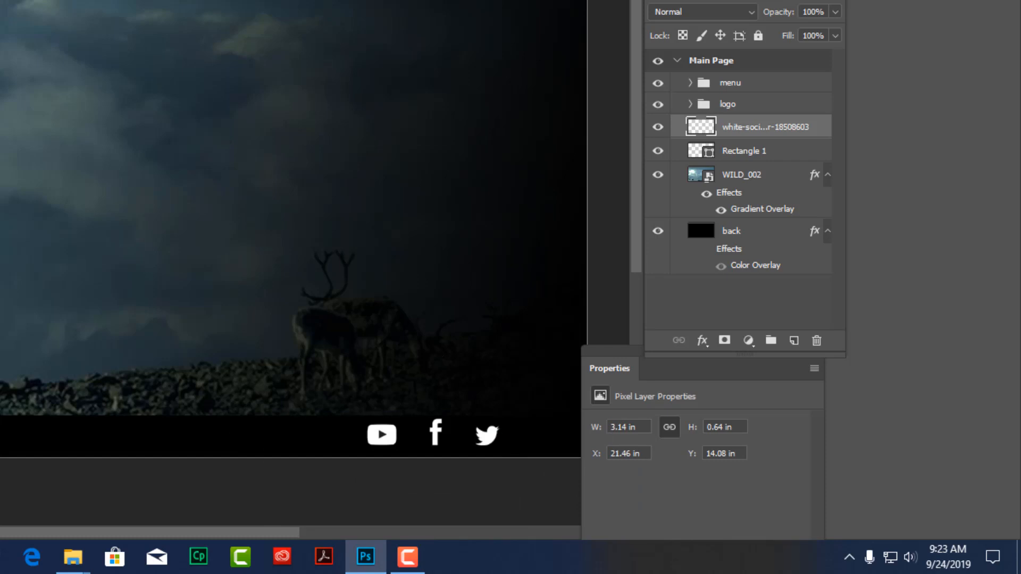
- Add a yellow Bebas Neue text line reading "The wild world needs your help" over the sky in the photo
click(69, 55)
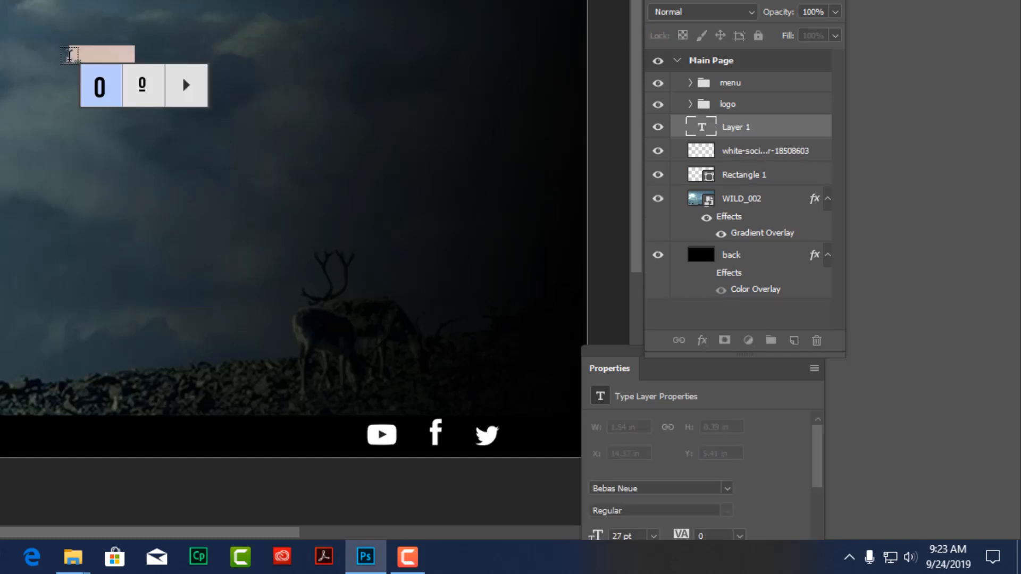
text(THE)
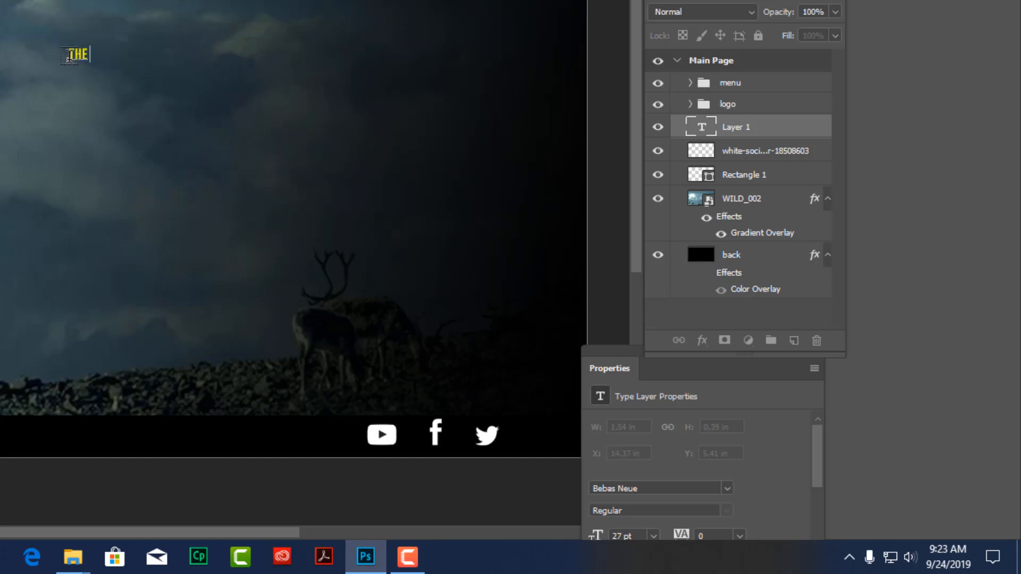
text( WILD WORL)
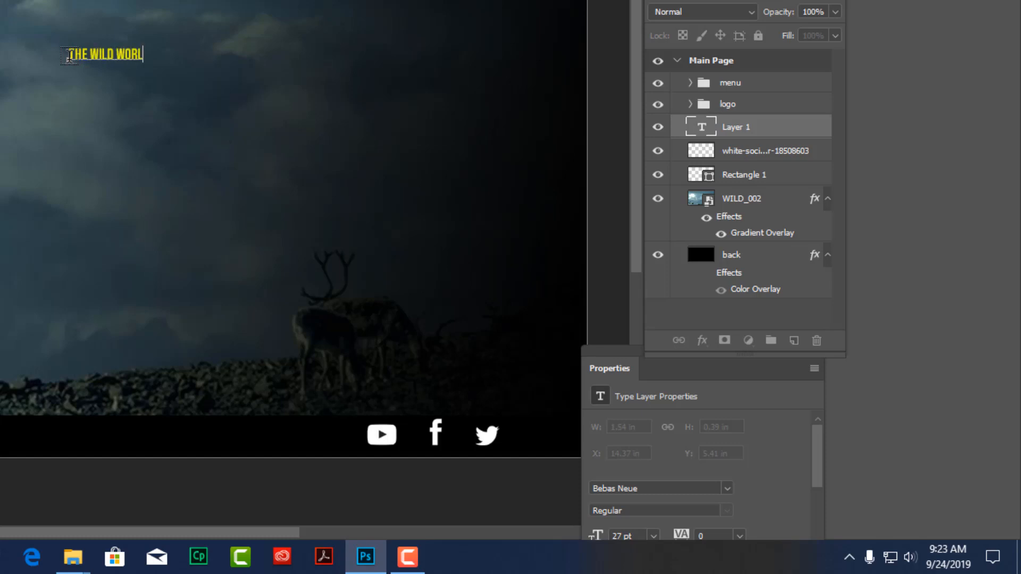
text(D NEEDS YOUYR)
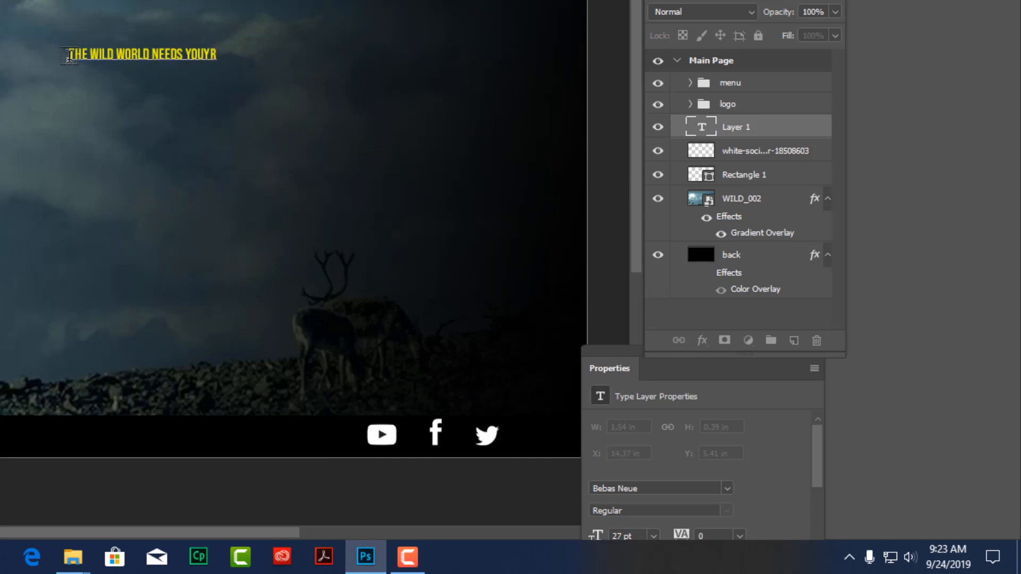
key(Delete)
key(Delete)
text(R HELP)
key(ctrl+Return)
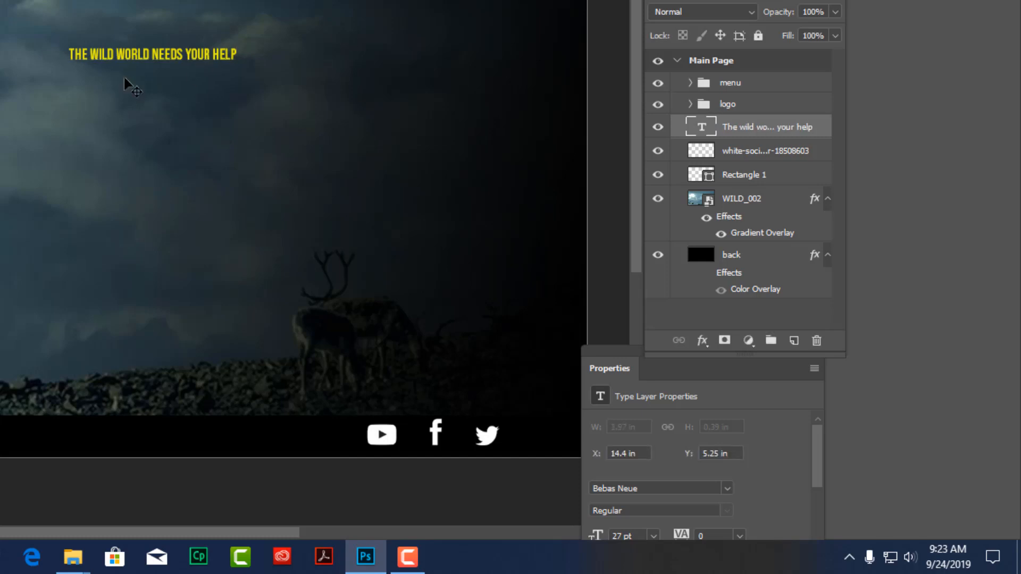
- Set the font size of the "The wild world needs your help" headline to 82 pt
double_click(708, 134)
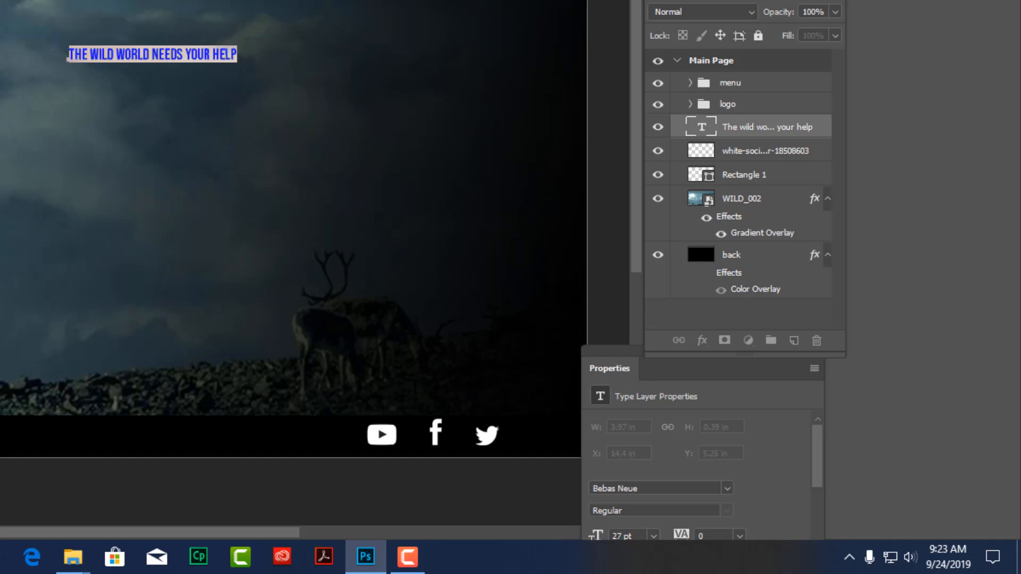
drag(596, 535, 632, 535)
drag(271, 27, 266, 28)
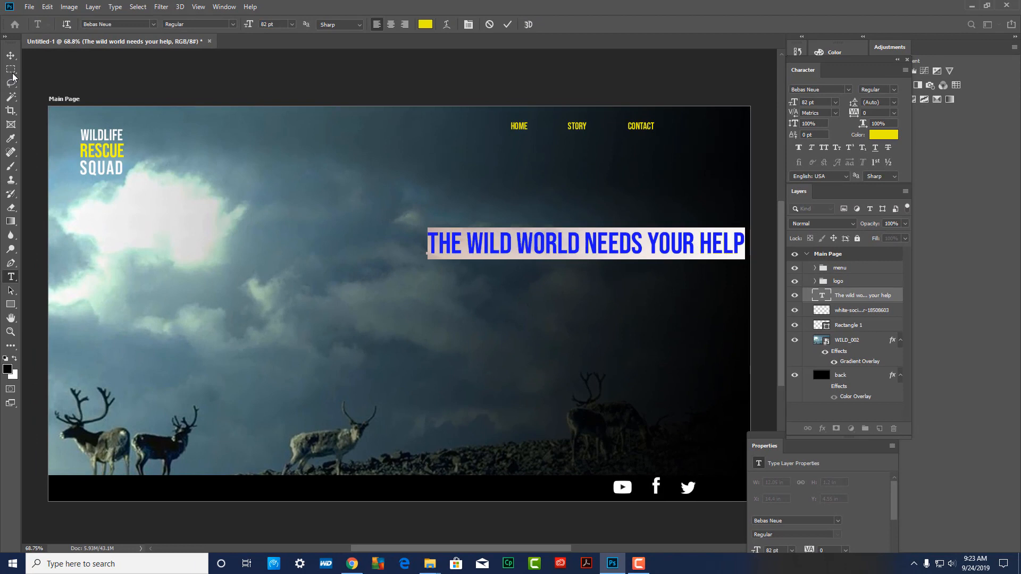
click(11, 55)
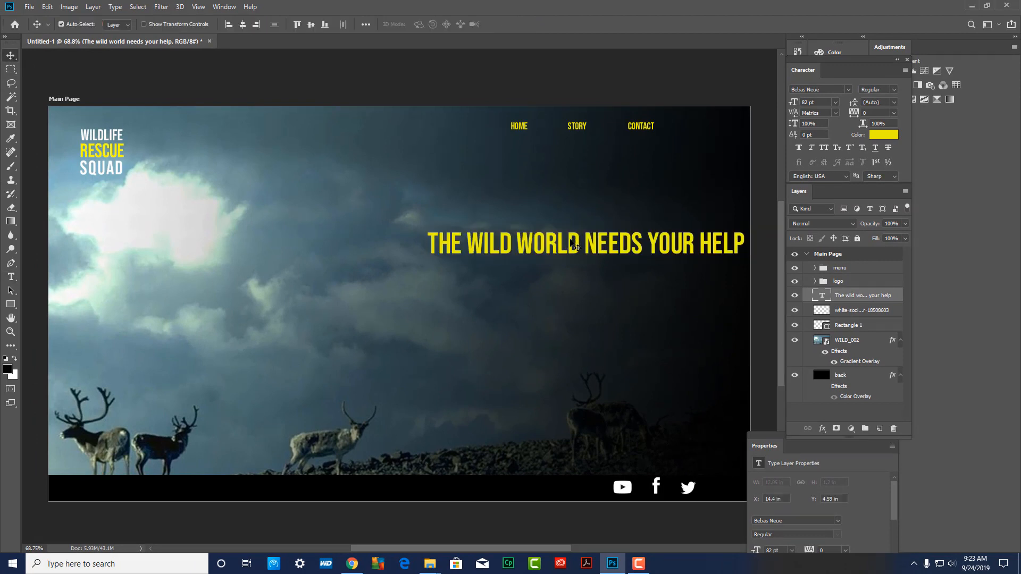
- Move the yellow headline down and leftward to about mid-height of the page, clear of the page's right edge
drag(565, 249, 487, 297)
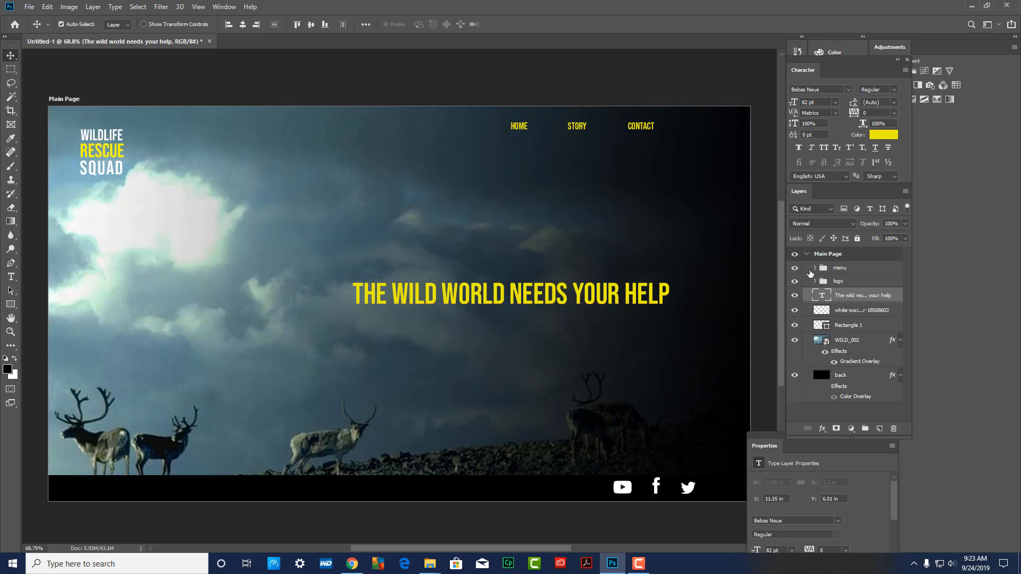
- Start a new text line reading "The natural" below the headline and set its font size to 27 pt
click(11, 277)
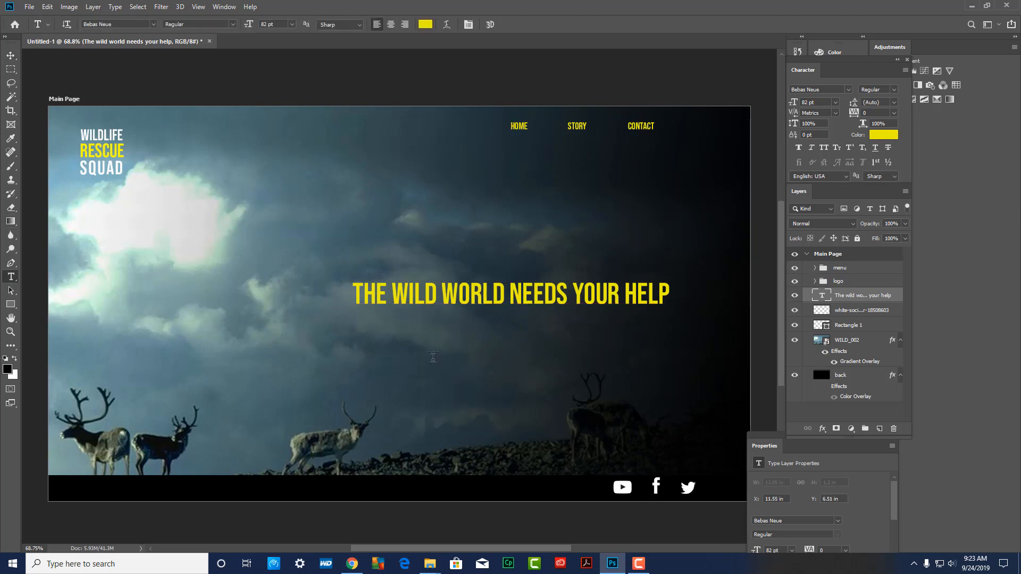
click(433, 357)
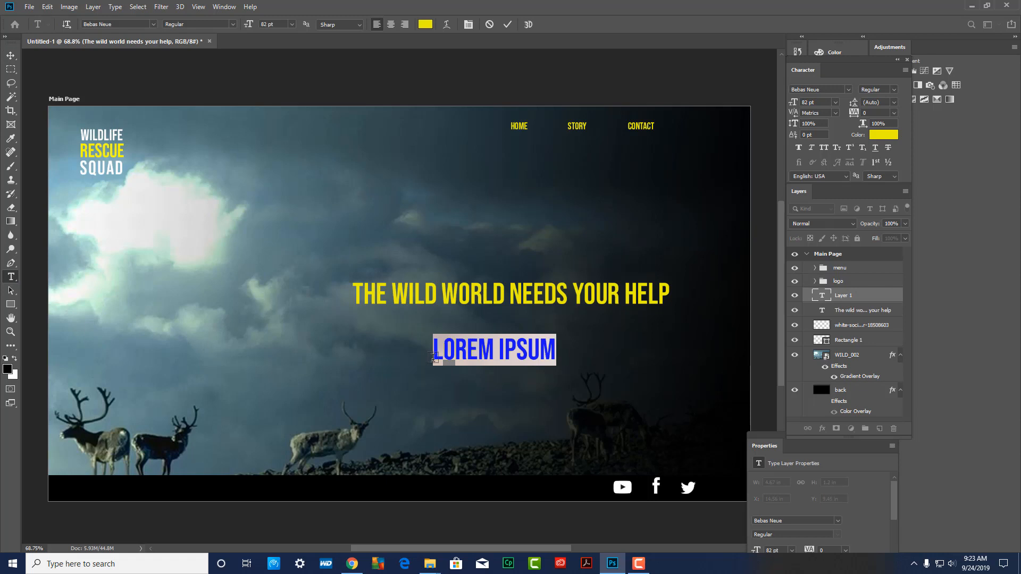
text(THE )
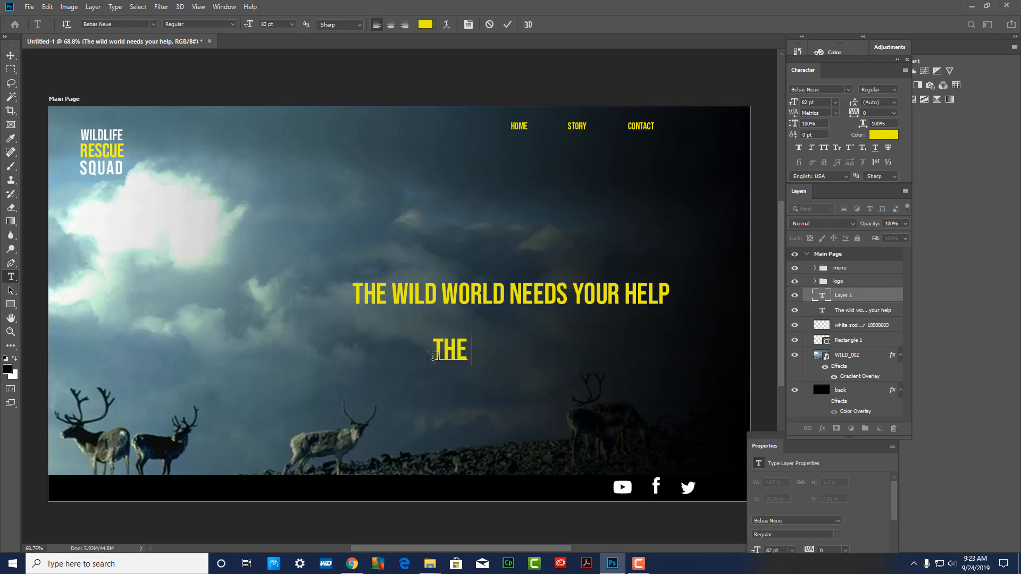
text(NATURAL RT)
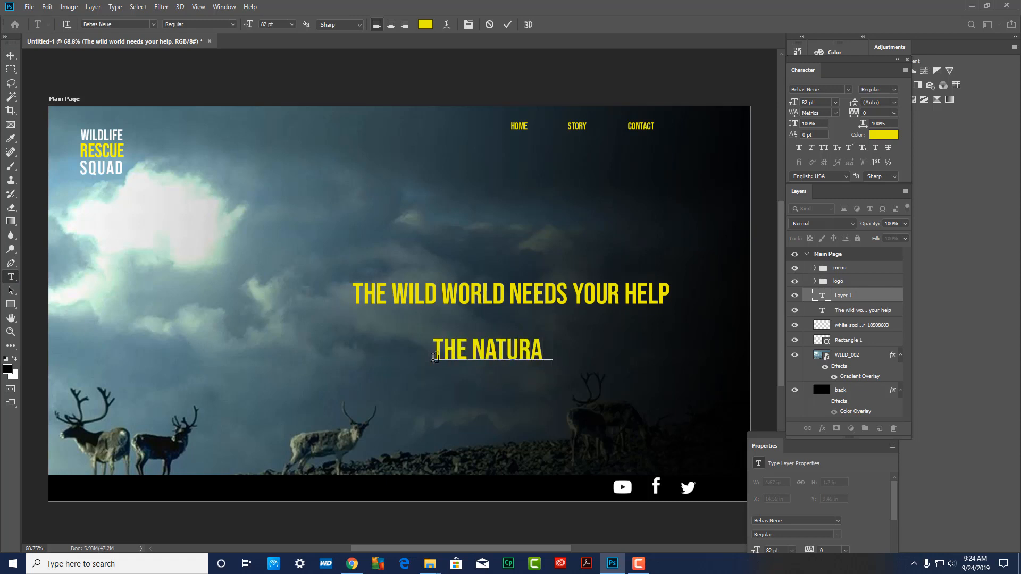
key(BackSpace)
key(BackSpace)
key(ctrl+a)
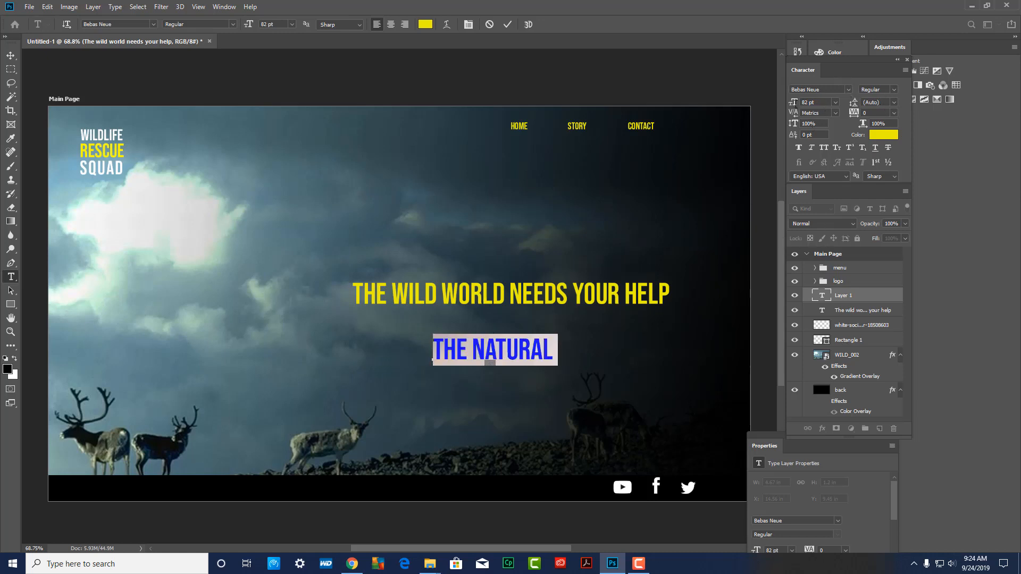
drag(786, 106, 764, 106)
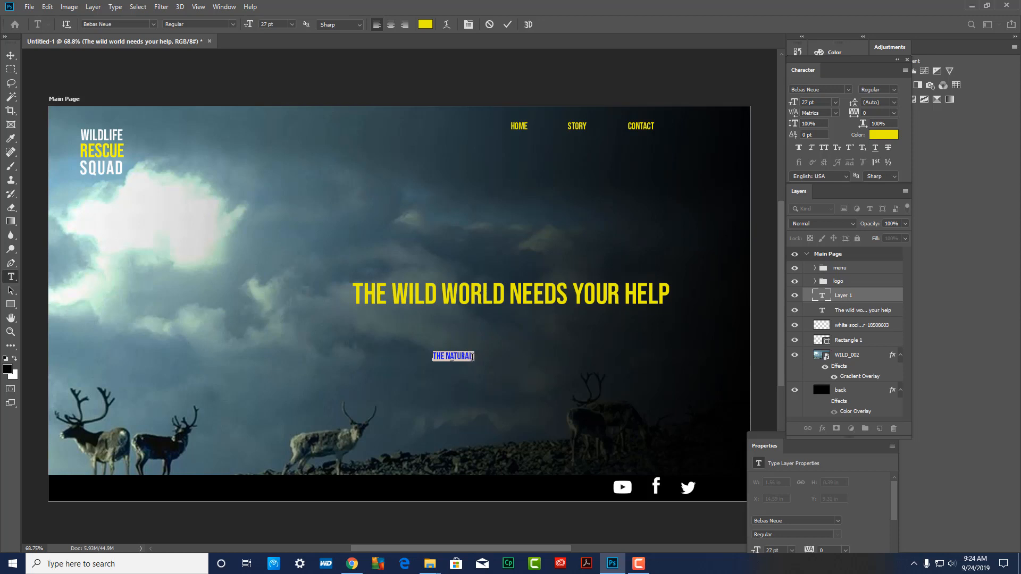
- Complete the line as "The natural world neds your help. Please get involved with the wildlife rescue squad and save animals", breaking it after "involved"
click(475, 357)
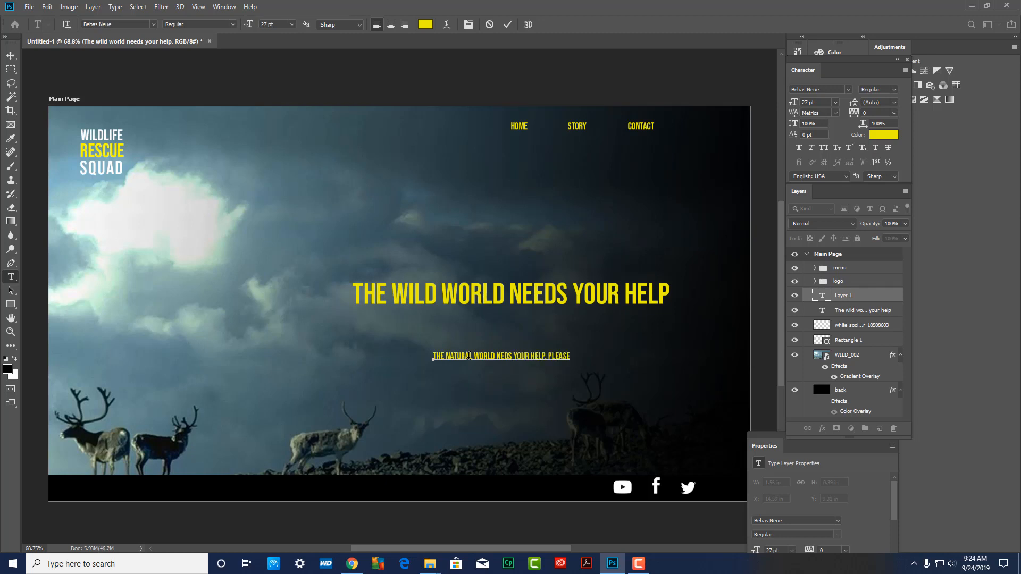
text(get involved with )
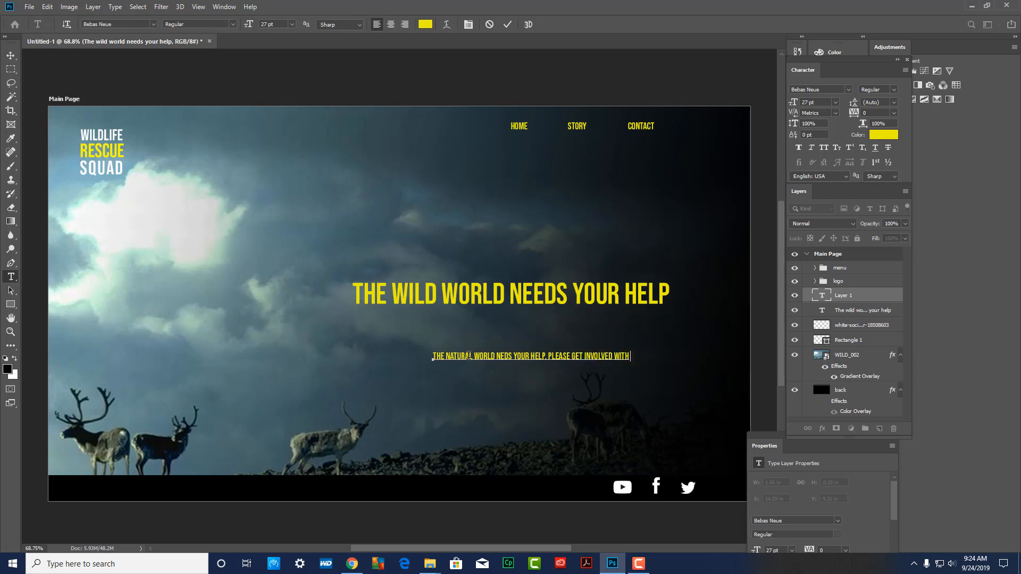
text(the wildlife res)
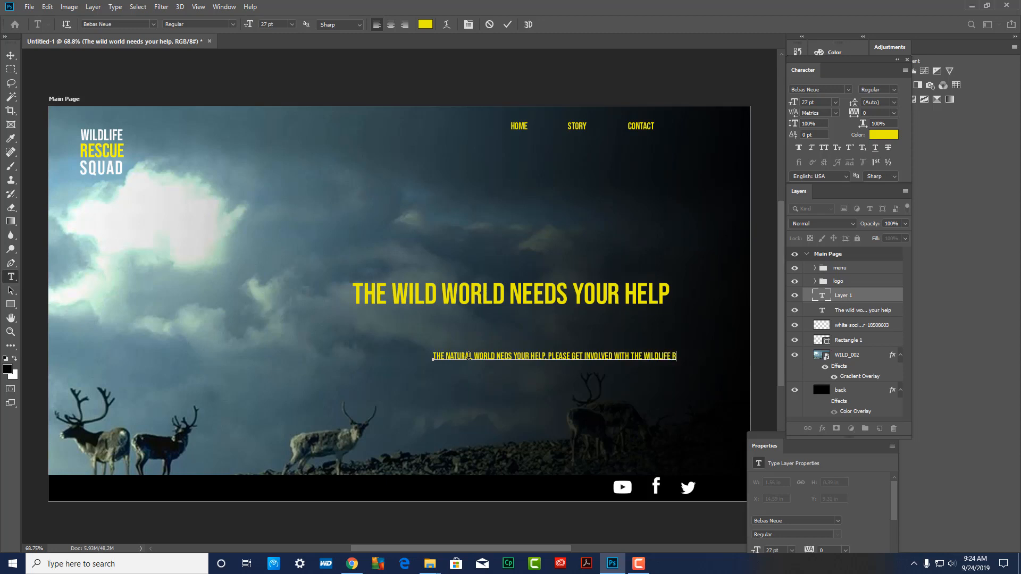
text(cue squad and save )
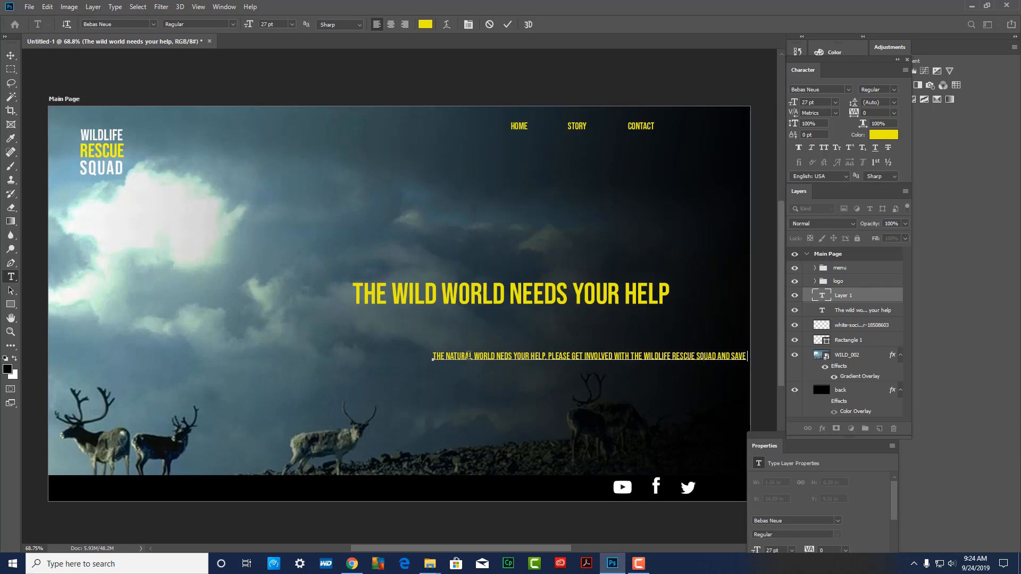
text(a)
click(616, 356)
key(Return)
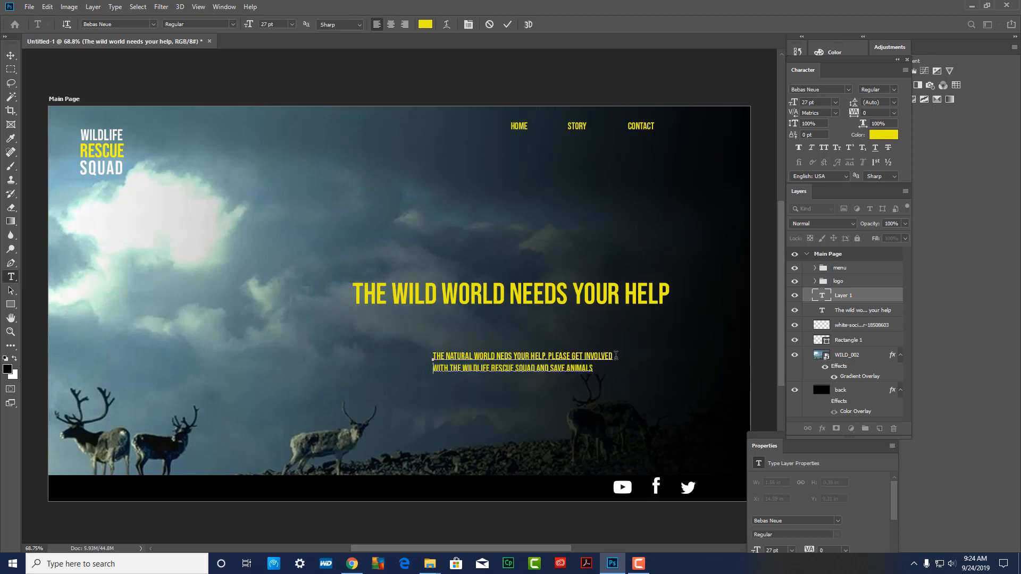
- Place the two-line text directly under the headline, aligned with its left edge, and color it white (ffffff)
click(7, 55)
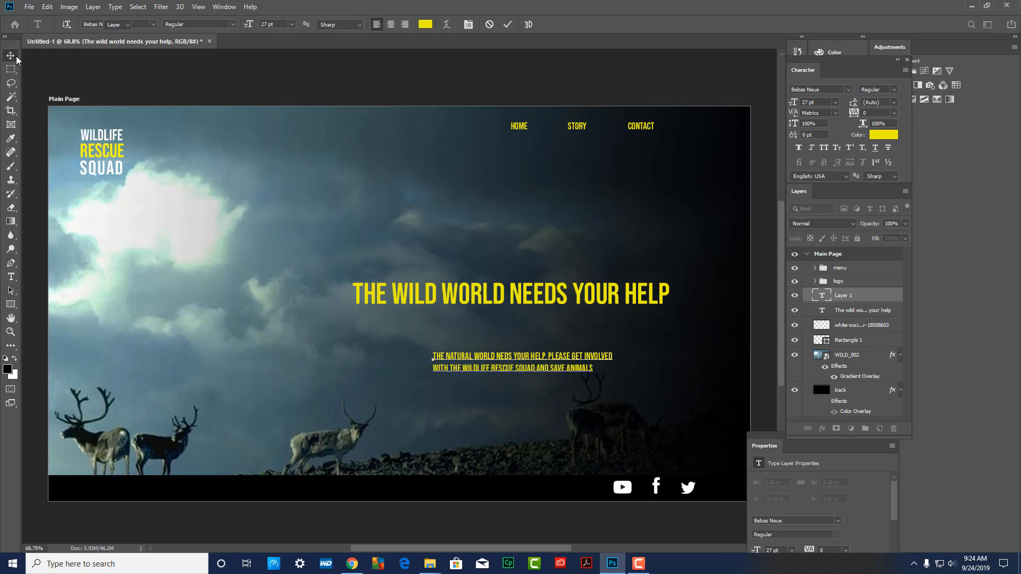
drag(495, 359, 416, 322)
double_click(824, 296)
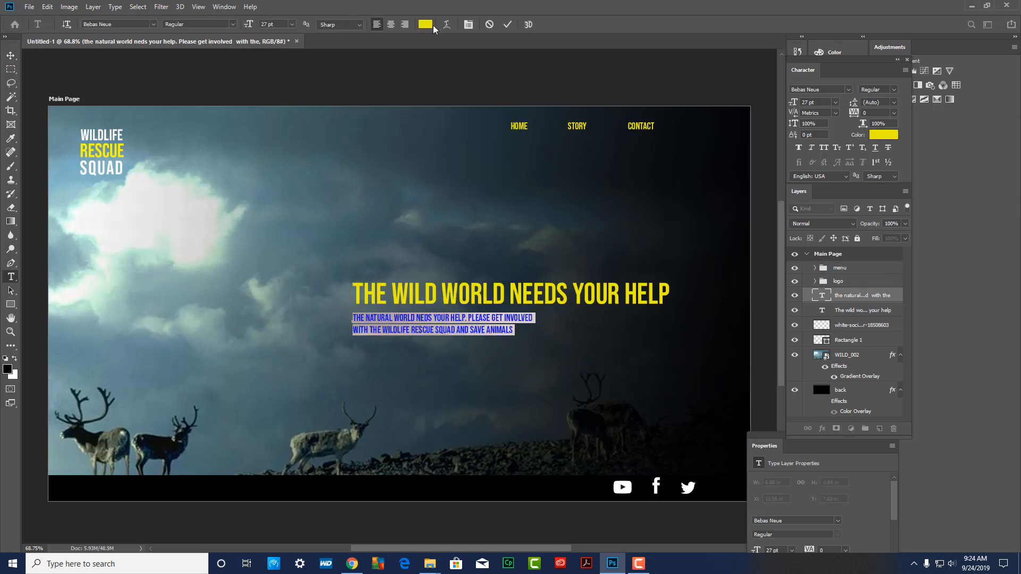
click(432, 24)
text(ffffff)
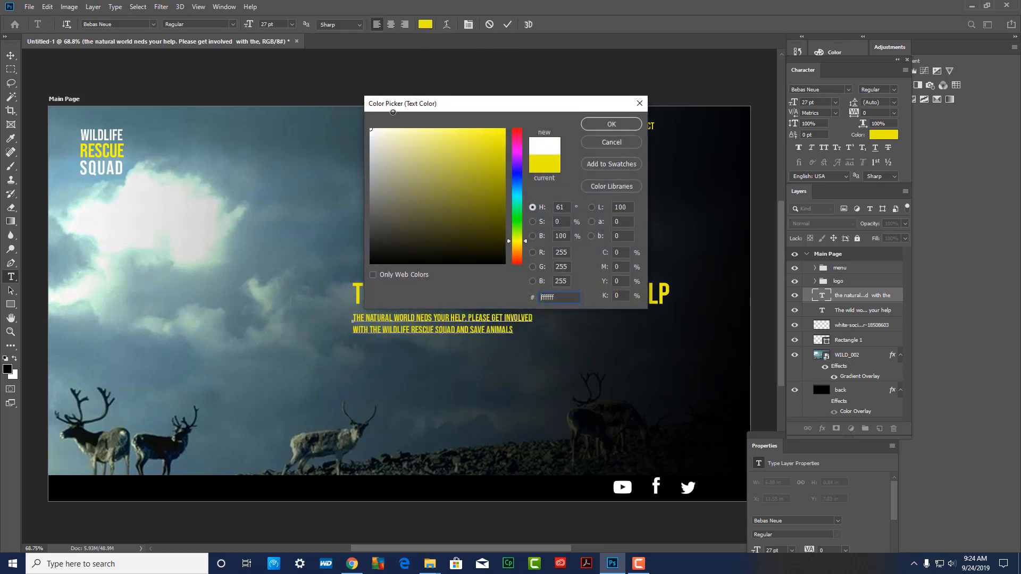
click(624, 122)
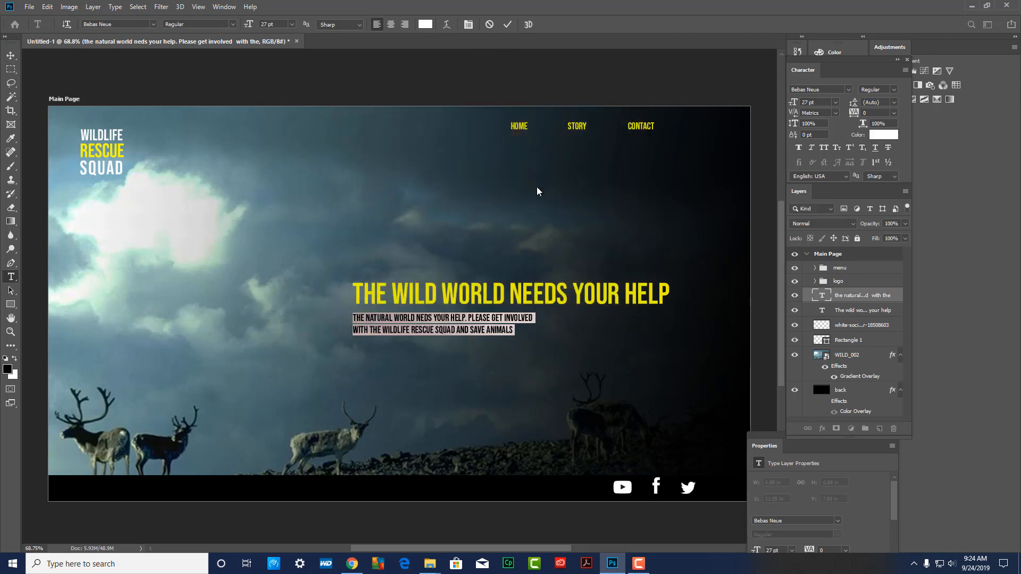
click(10, 55)
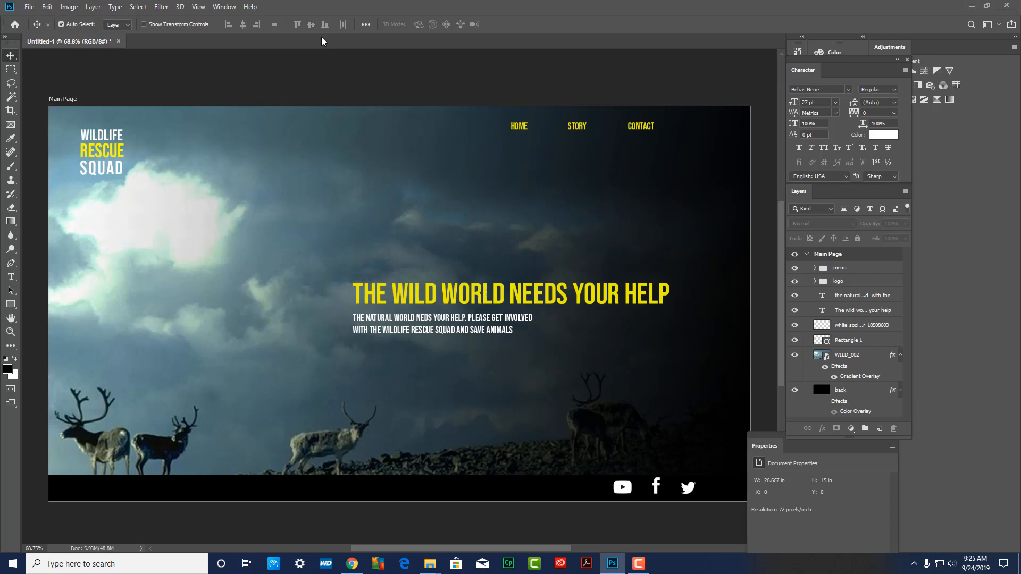